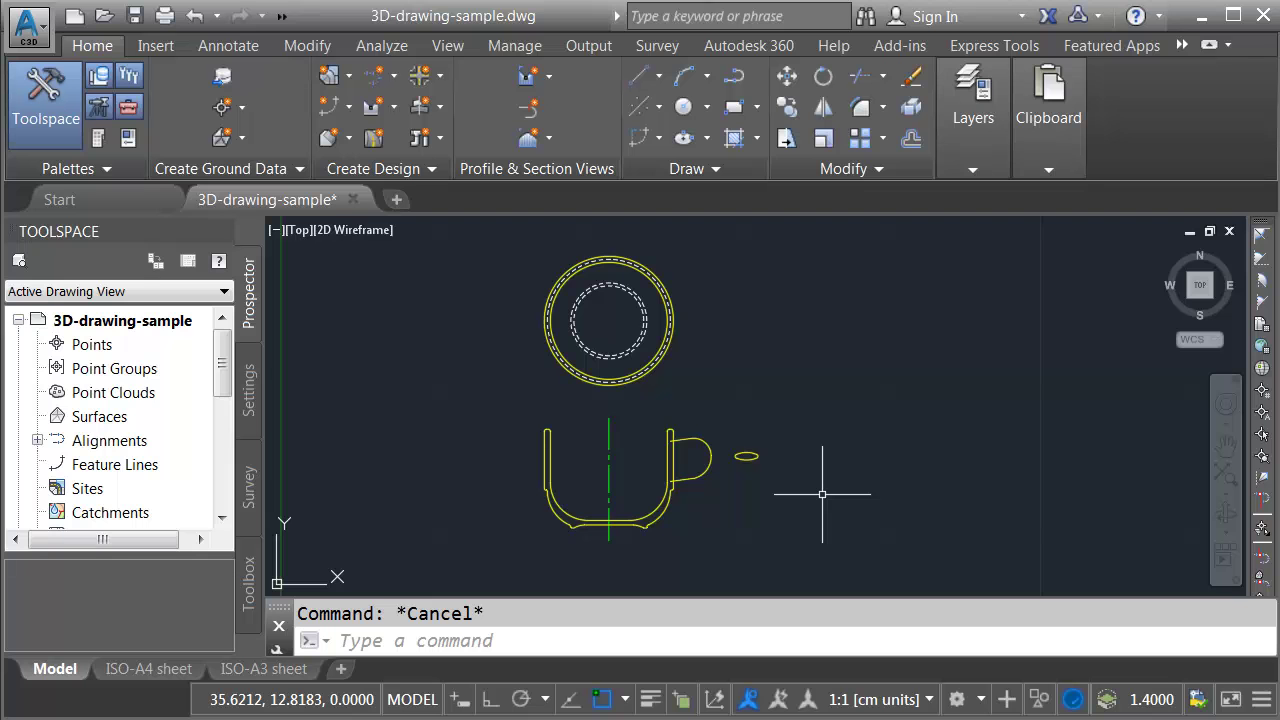
Step: Frame the whole cup drawing, then split the drawing area into Two: Vertical viewports
scroll(611, 315, "up", 3)
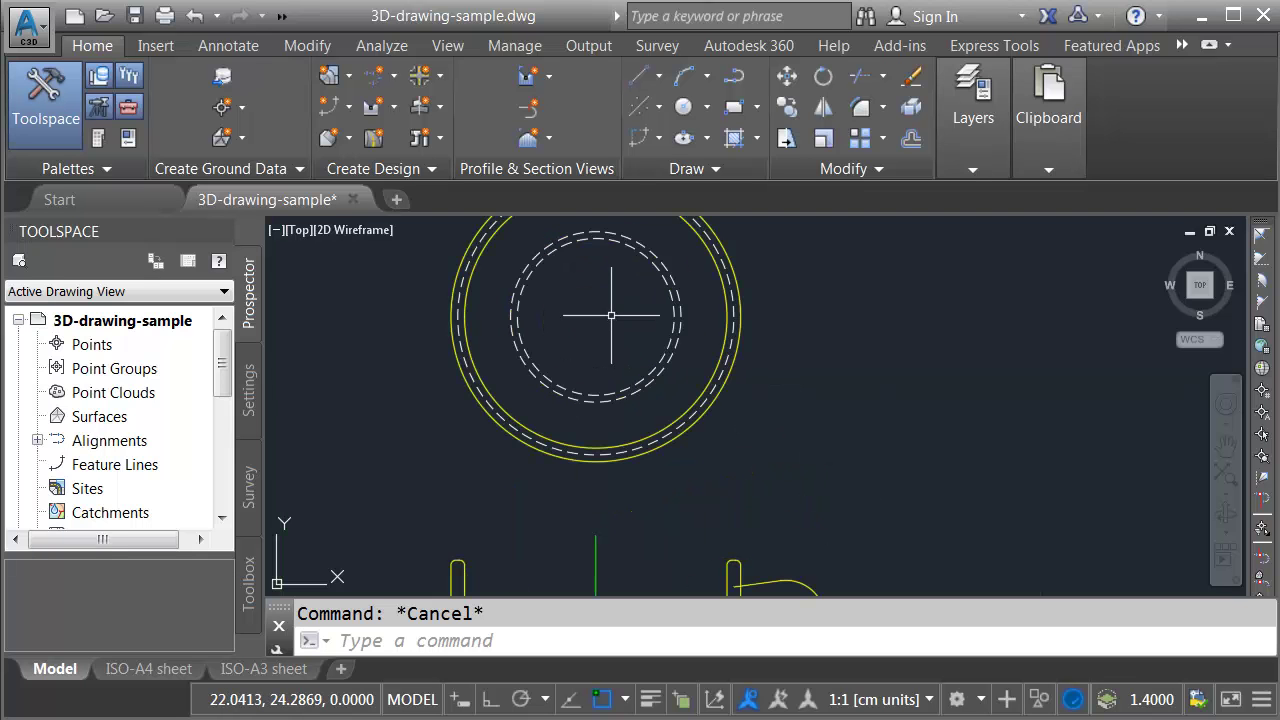
mouse_move(611, 313)
middle_mouse_down()
mouse_move(608, 346)
mouse_move(646, 428)
mouse_move(628, 518)
mouse_move(620, 380)
middle_mouse_up()
scroll(754, 366, "up", 2)
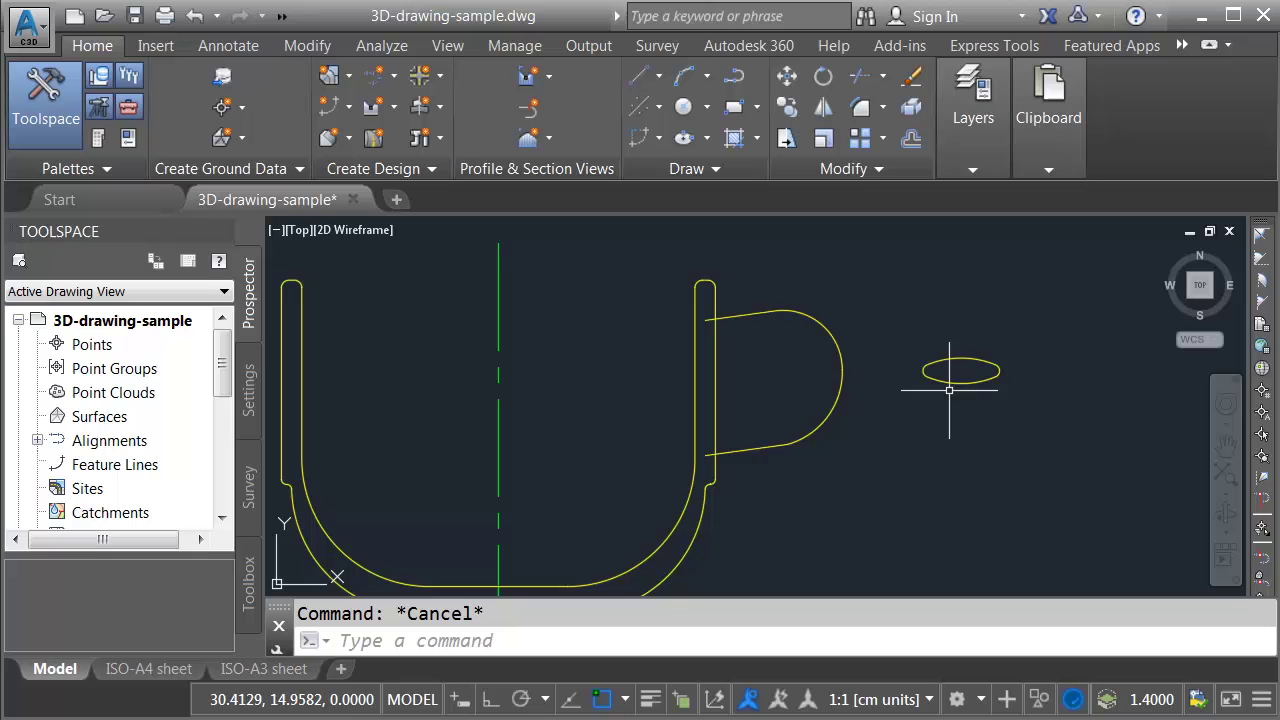
scroll(766, 352, "down", 5)
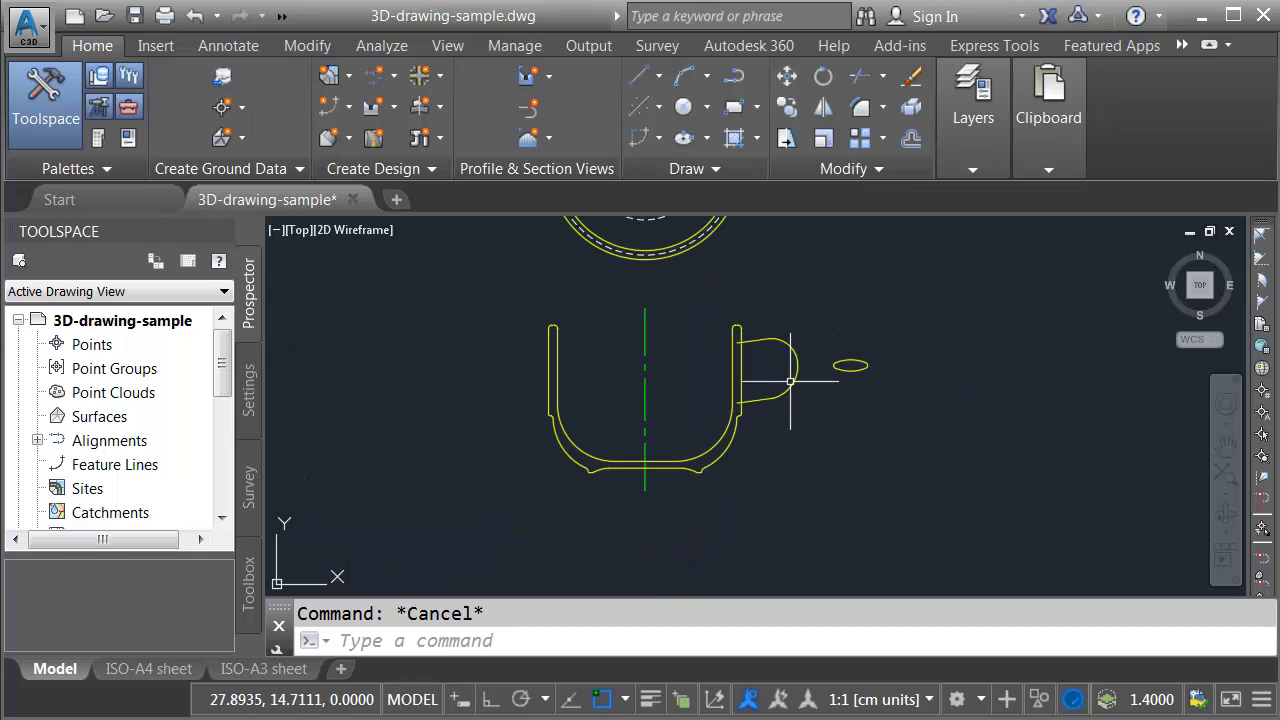
mouse_move(811, 350)
middle_mouse_down()
mouse_move(765, 360)
mouse_move(639, 432)
middle_mouse_up()
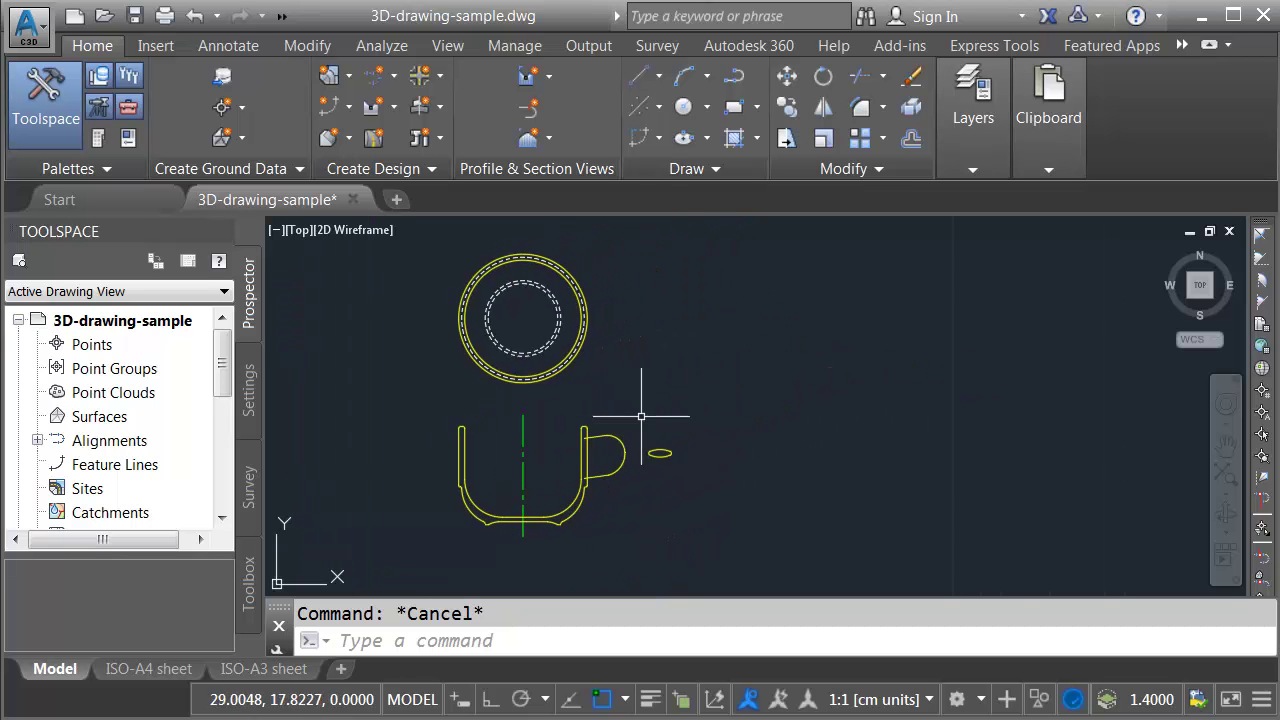
left_click(277, 232)
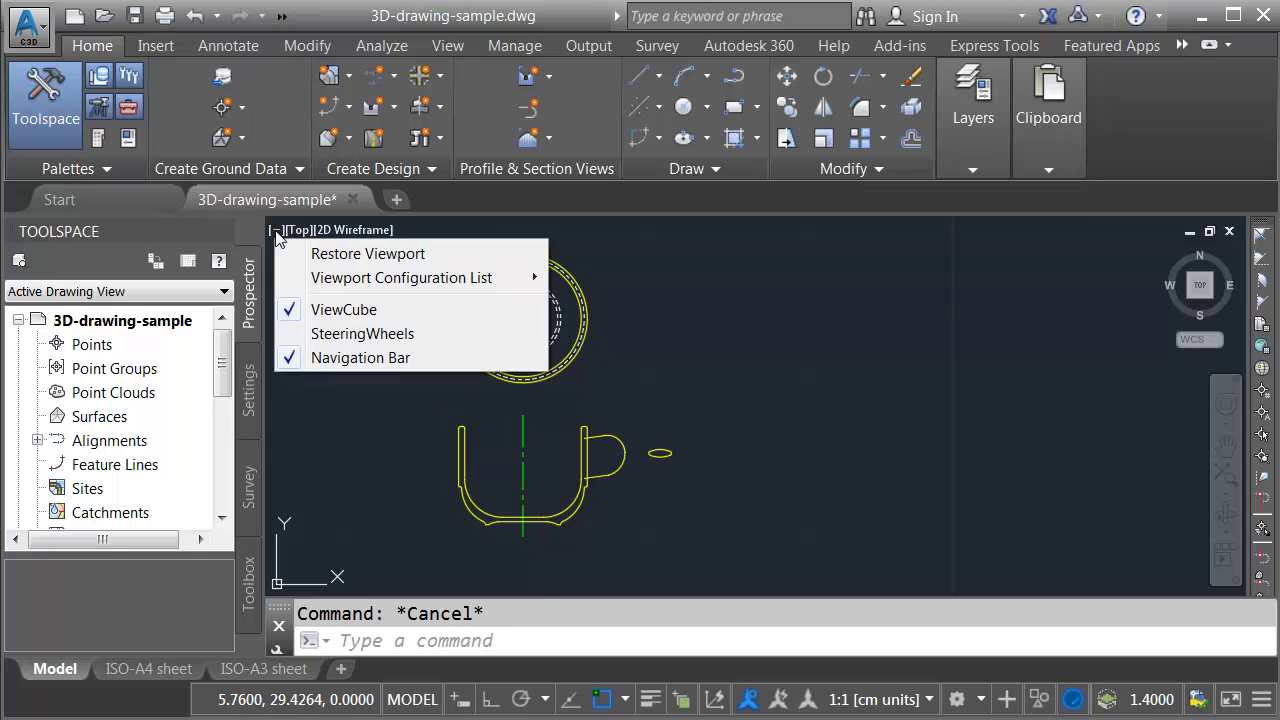
mouse_move(288, 284)
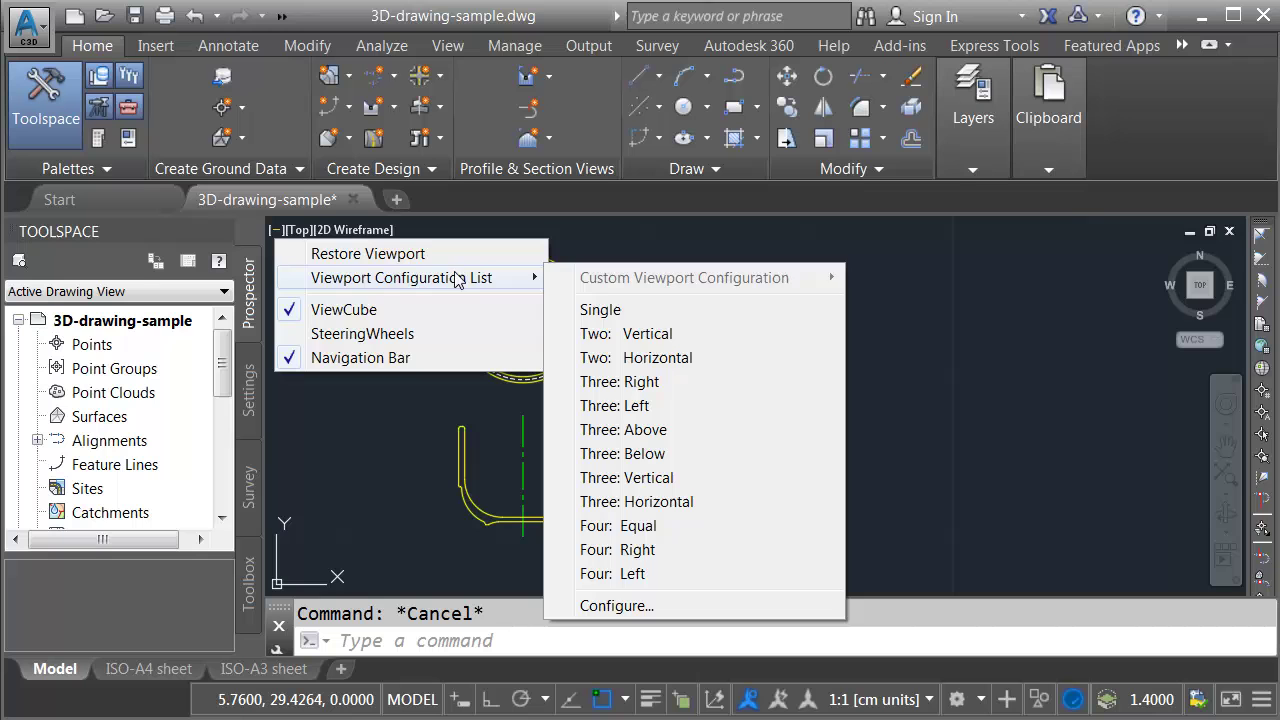
left_click(600, 336)
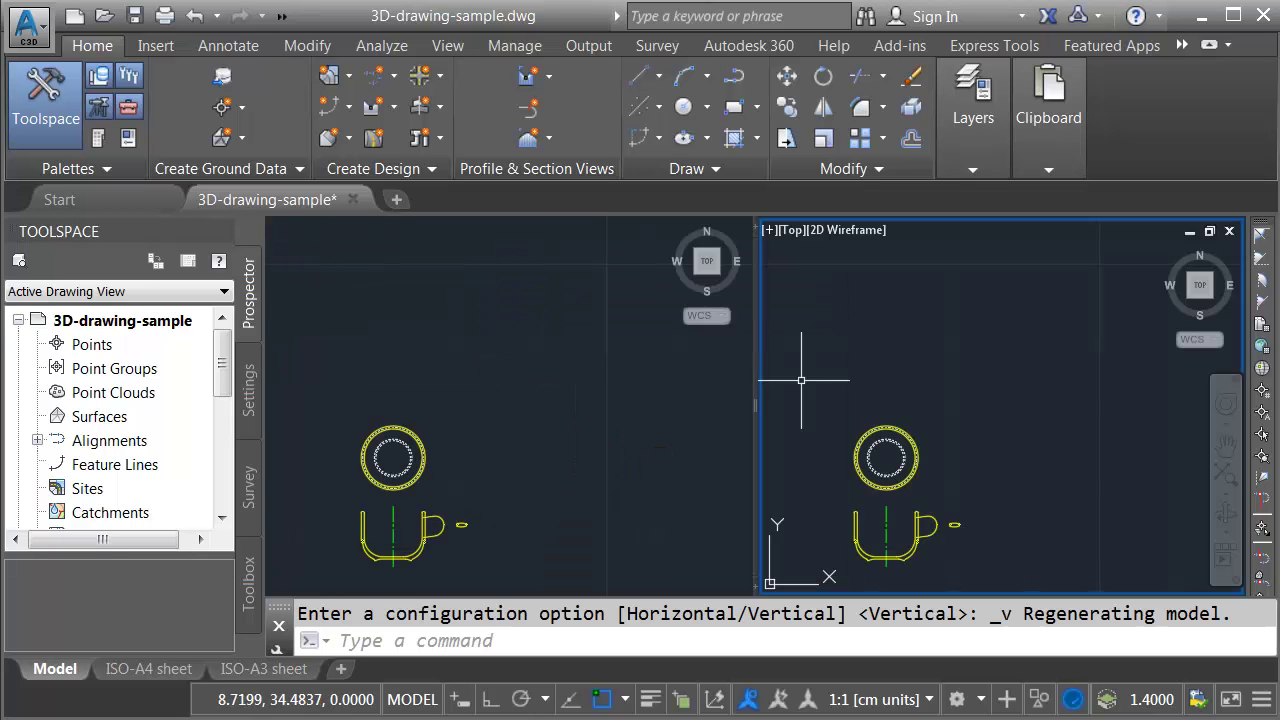
Step: Zoom the left viewport in on the cup handle and ellipse
left_click(603, 417)
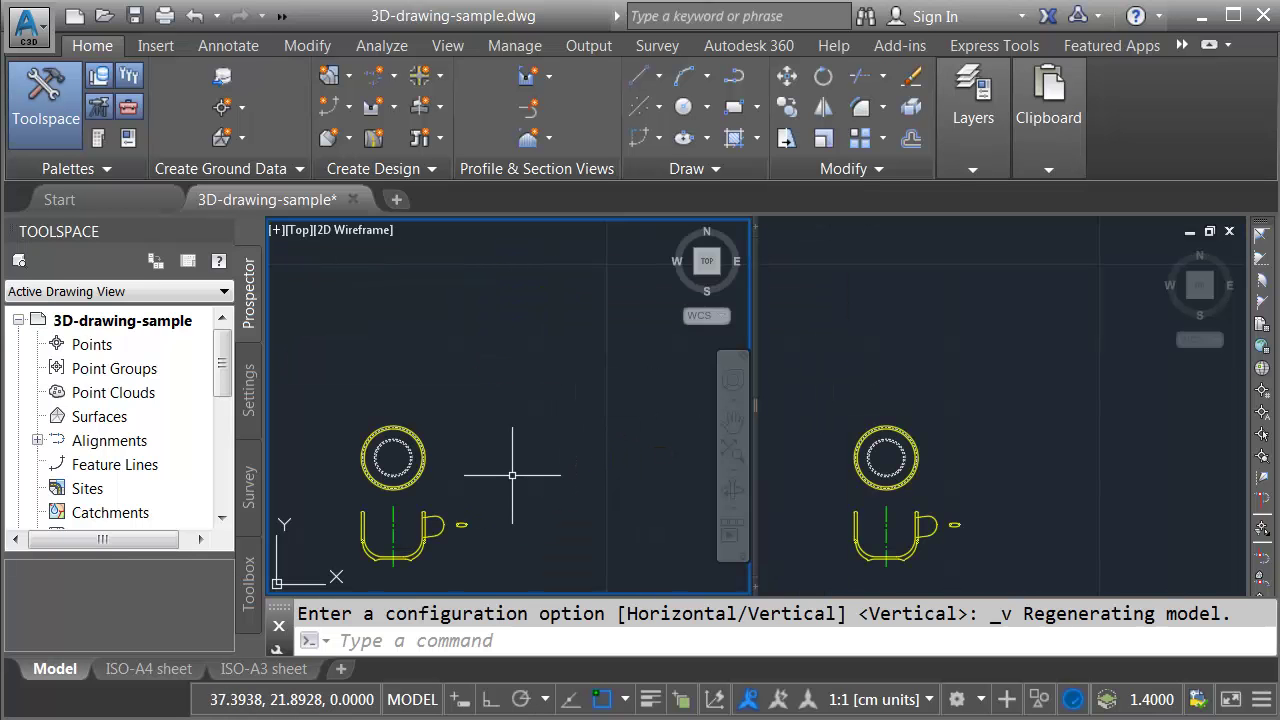
scroll(512, 476, "up", 2)
scroll(529, 445, "up", 3)
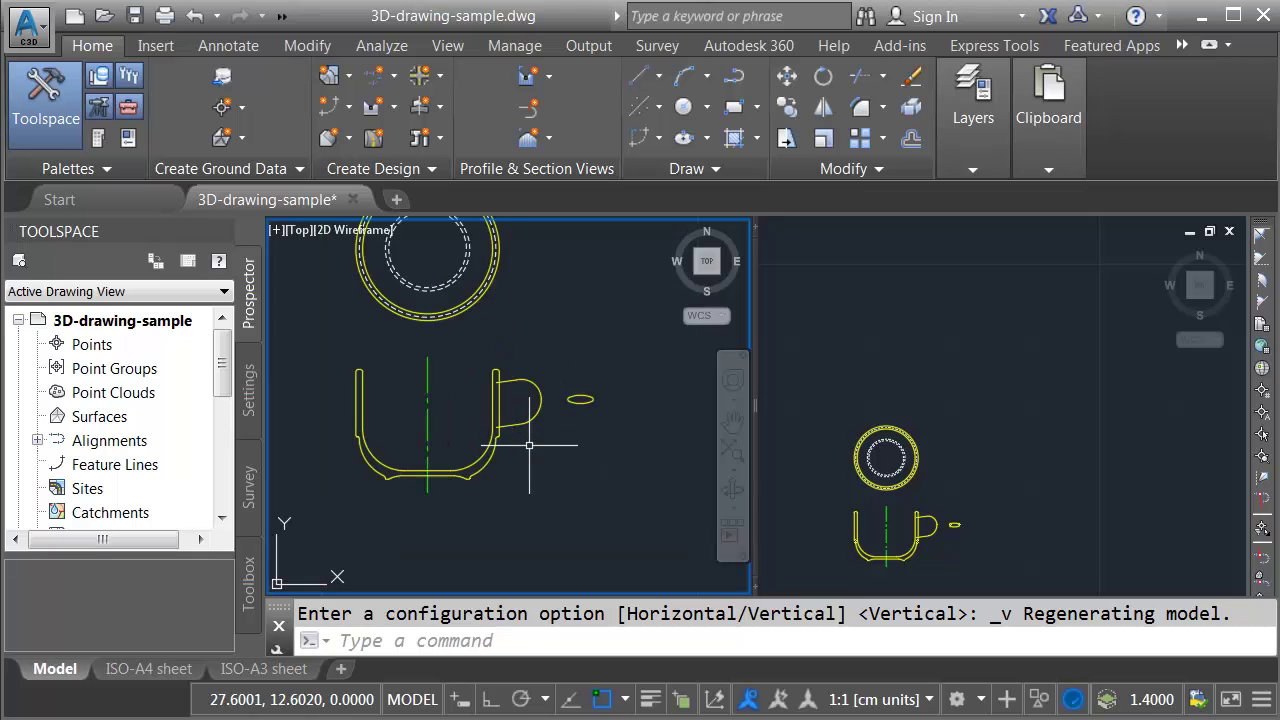
scroll(531, 440, "up", 2)
scroll(549, 434, "up", 2)
middle_click_drag(600, 414, 558, 433)
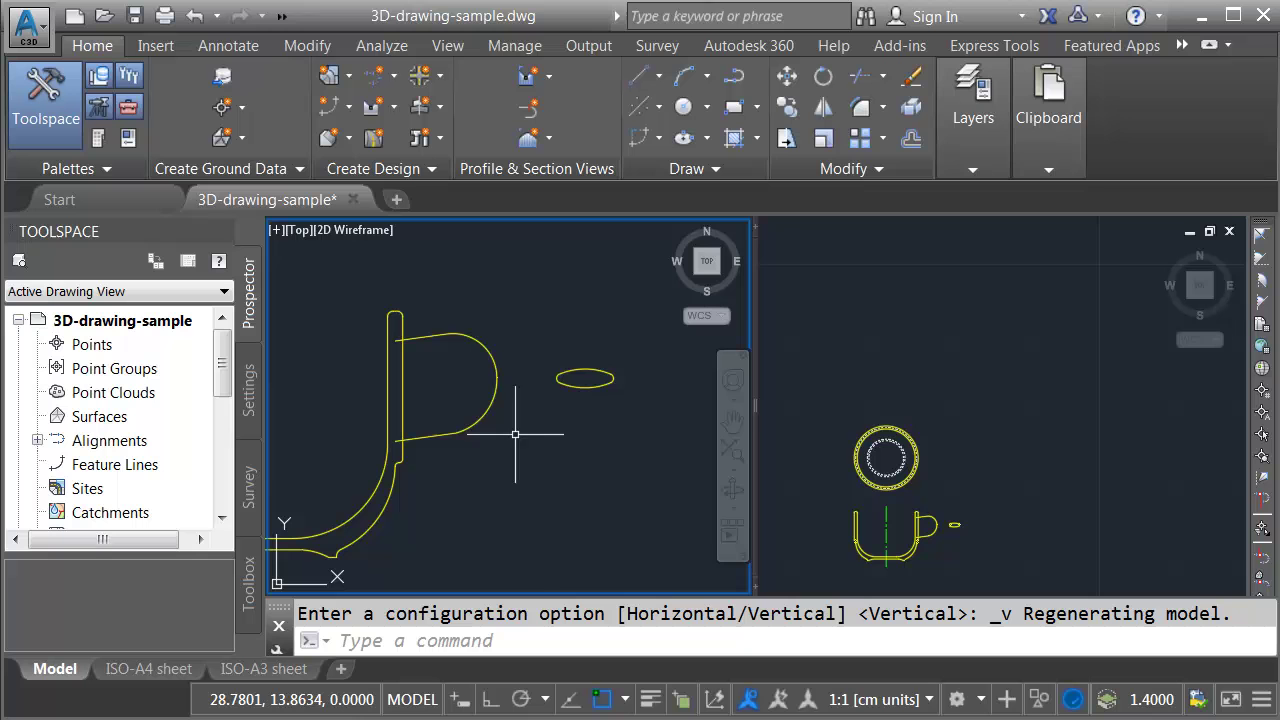
Step: Orbit the right viewport into a tilted 3D view of the cup profile
left_click(921, 370)
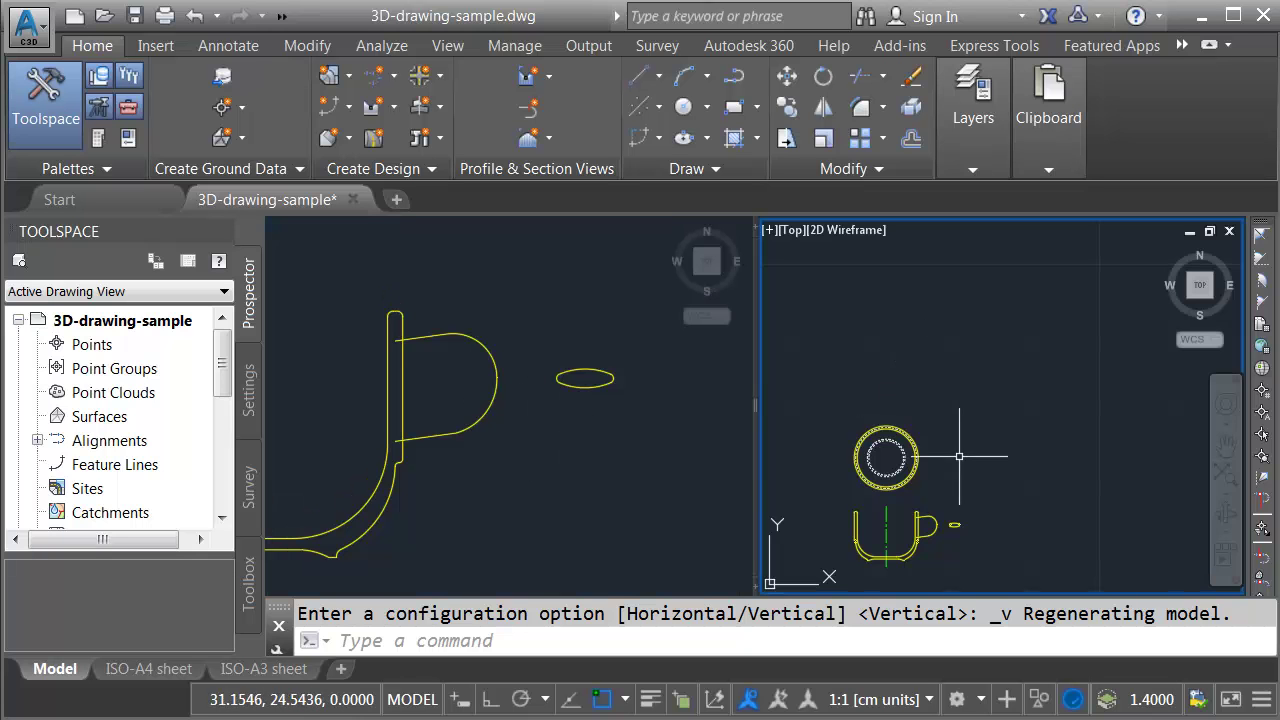
mouse_move(959, 456)
middle_mouse_down()
mouse_move(940, 402)
mouse_move(942, 417)
mouse_move(952, 389)
middle_mouse_up()
scroll(938, 427, "up", 4)
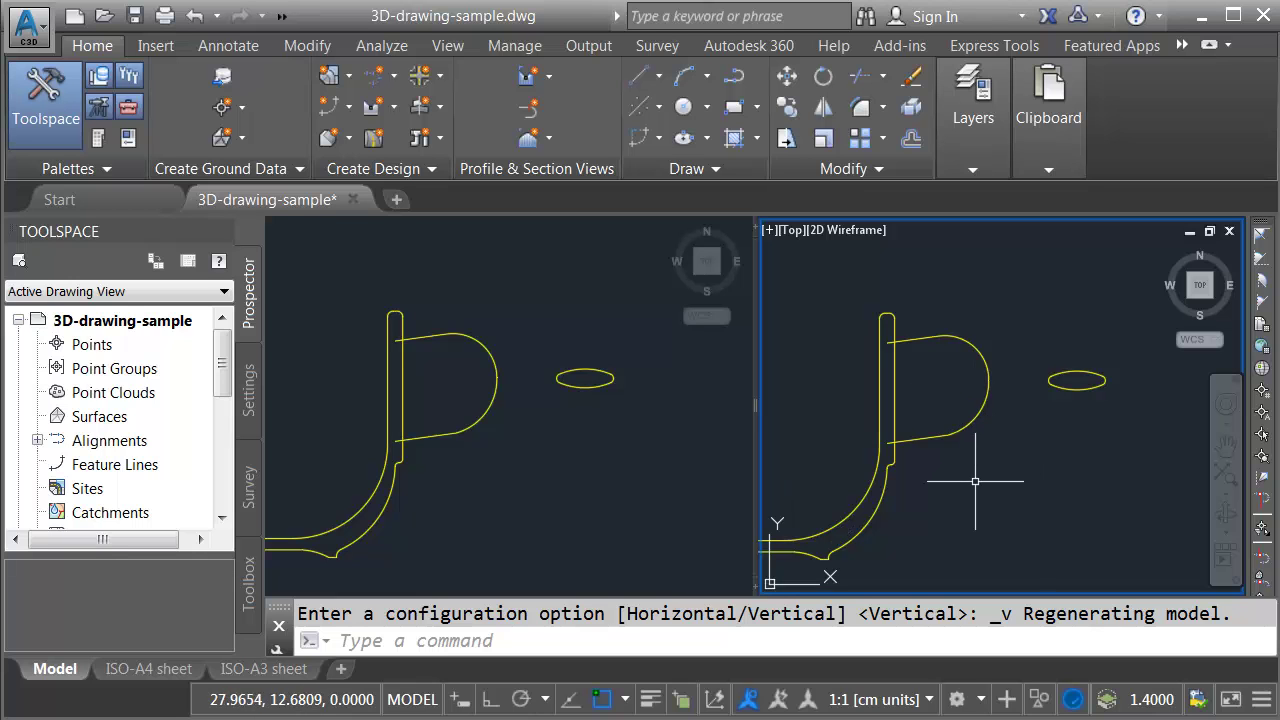
middle_click_drag(977, 515, 902, 418, "shift")
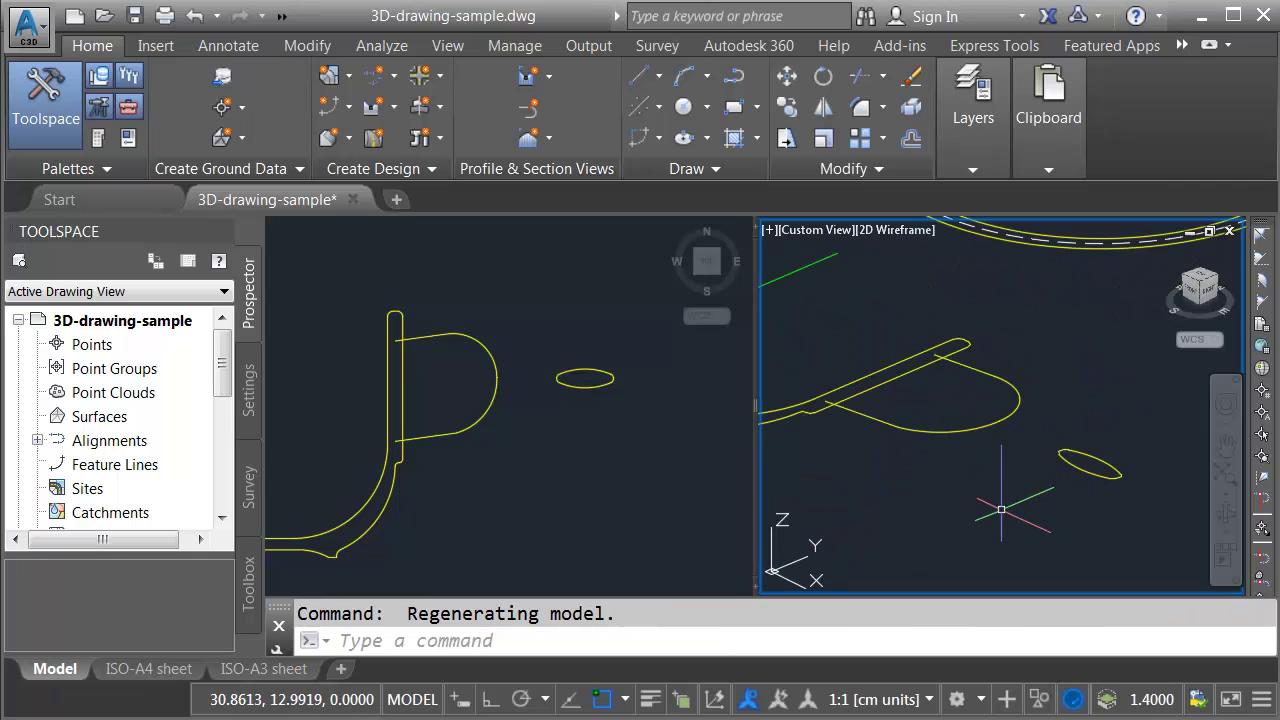
Step: Change the right viewport's visual style from 2D Wireframe to Conceptual
left_click(893, 230)
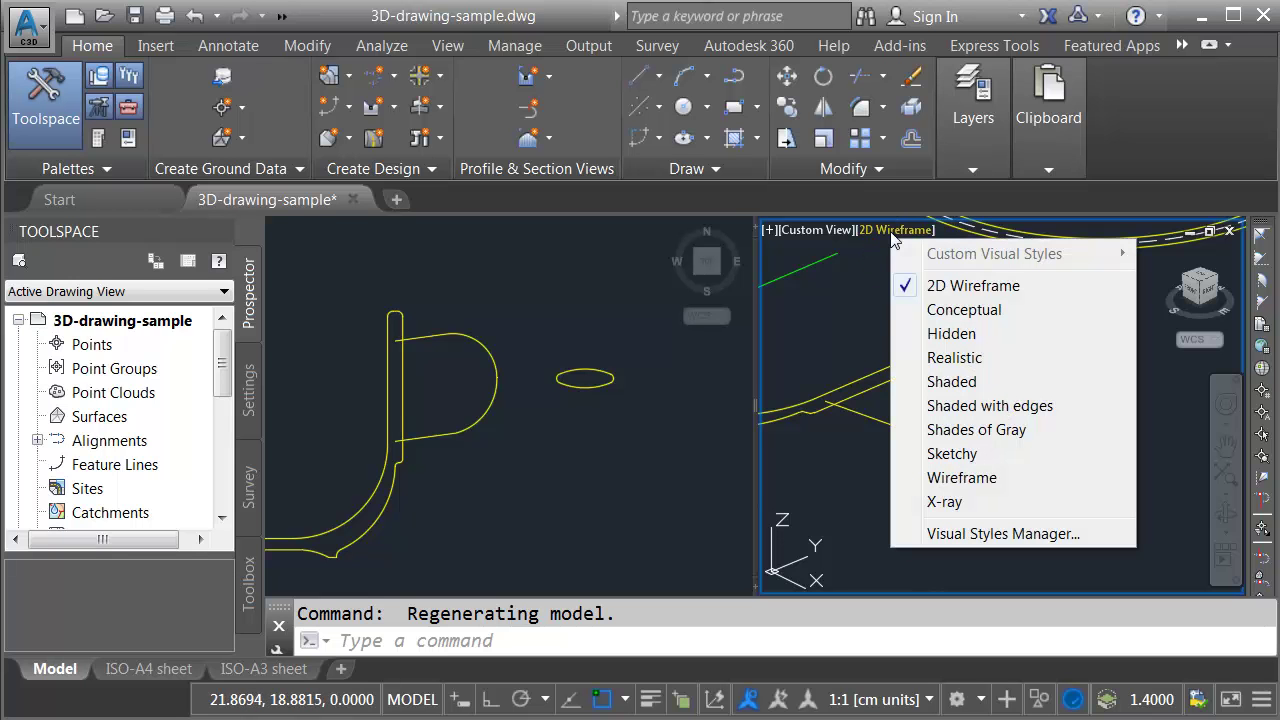
left_click(905, 313)
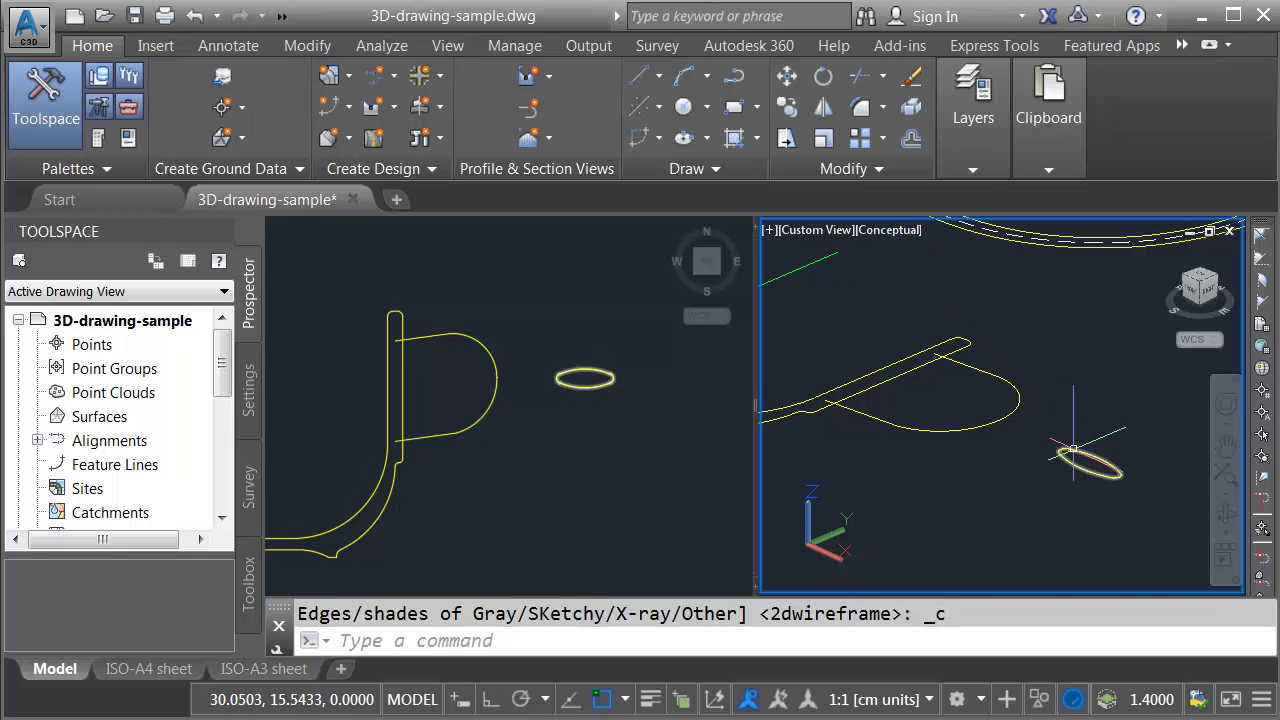
Step: Switch the small ellipse's 3D gizmo to Move, then to Scale, and deselect it
left_click(1073, 452)
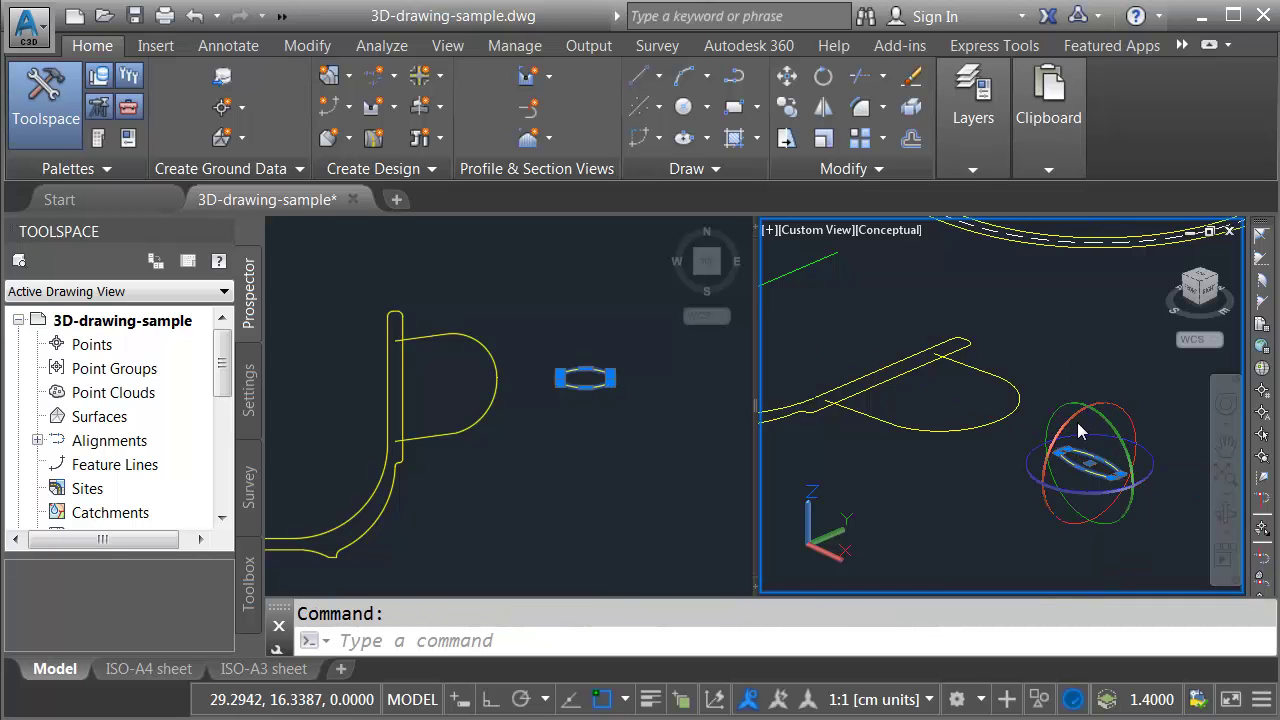
right_click(1073, 420)
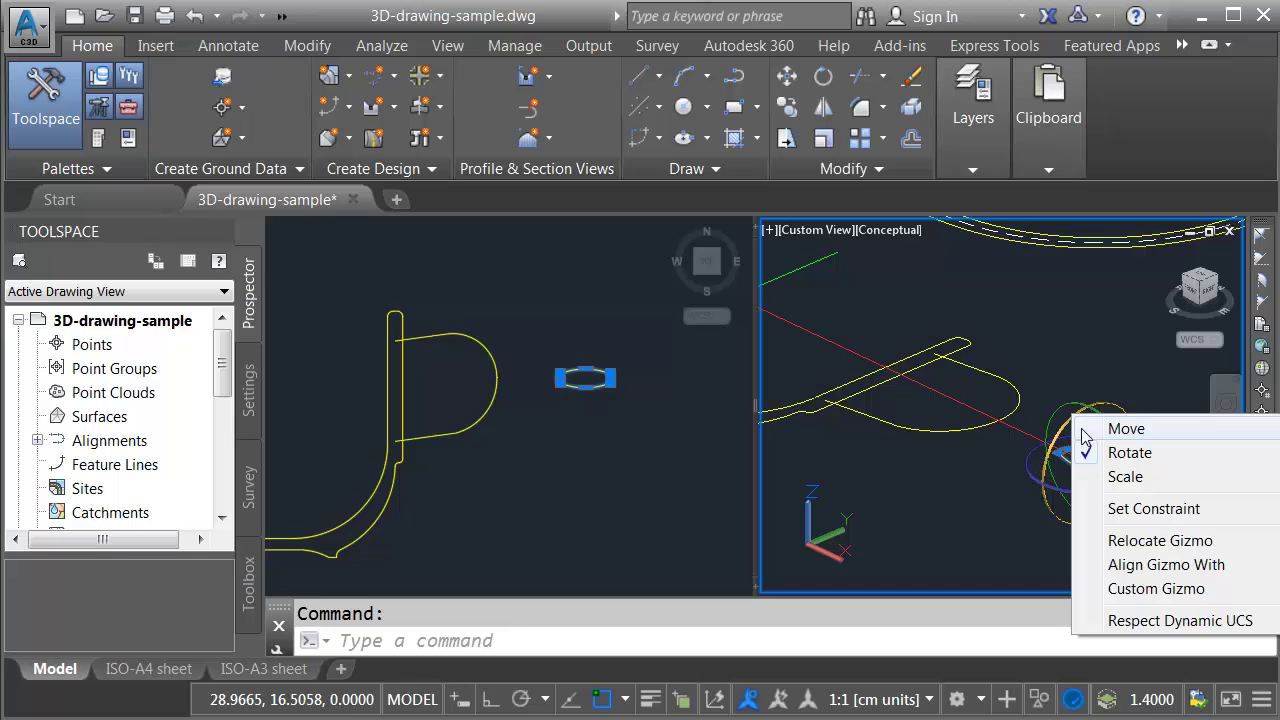
left_click(1110, 429)
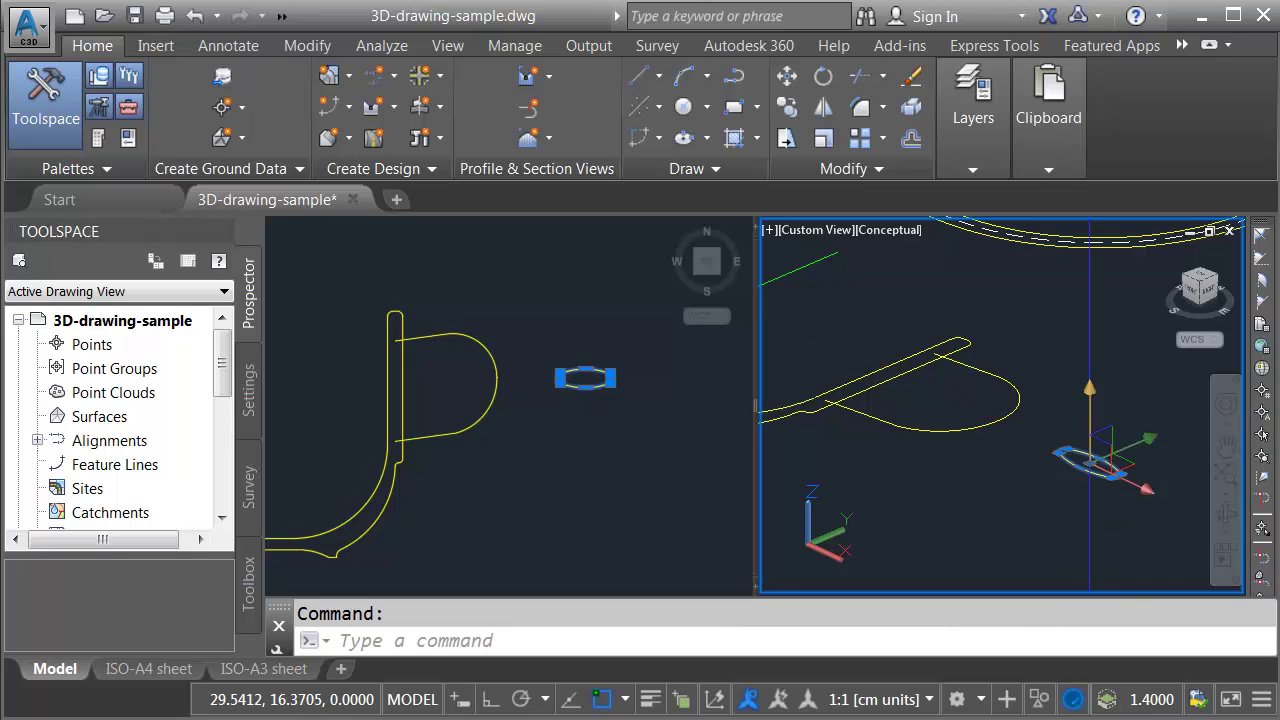
right_click(1089, 426)
left_click(1110, 489)
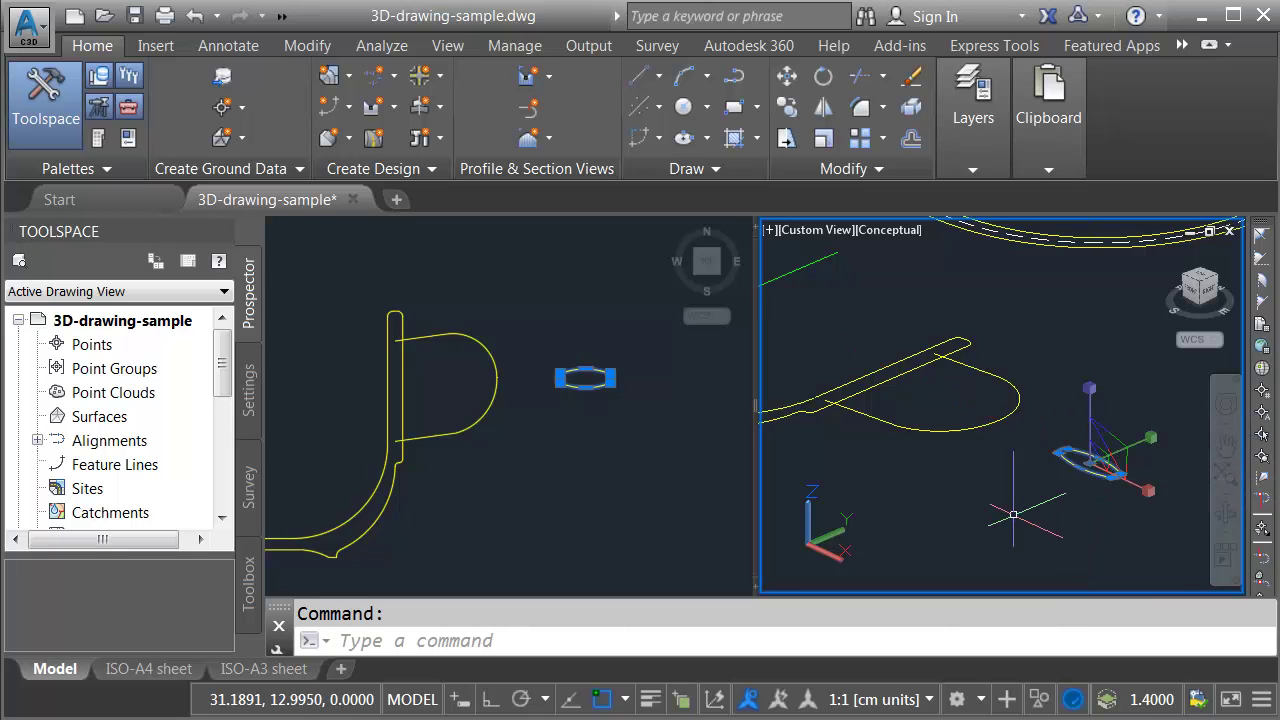
key("Escape")
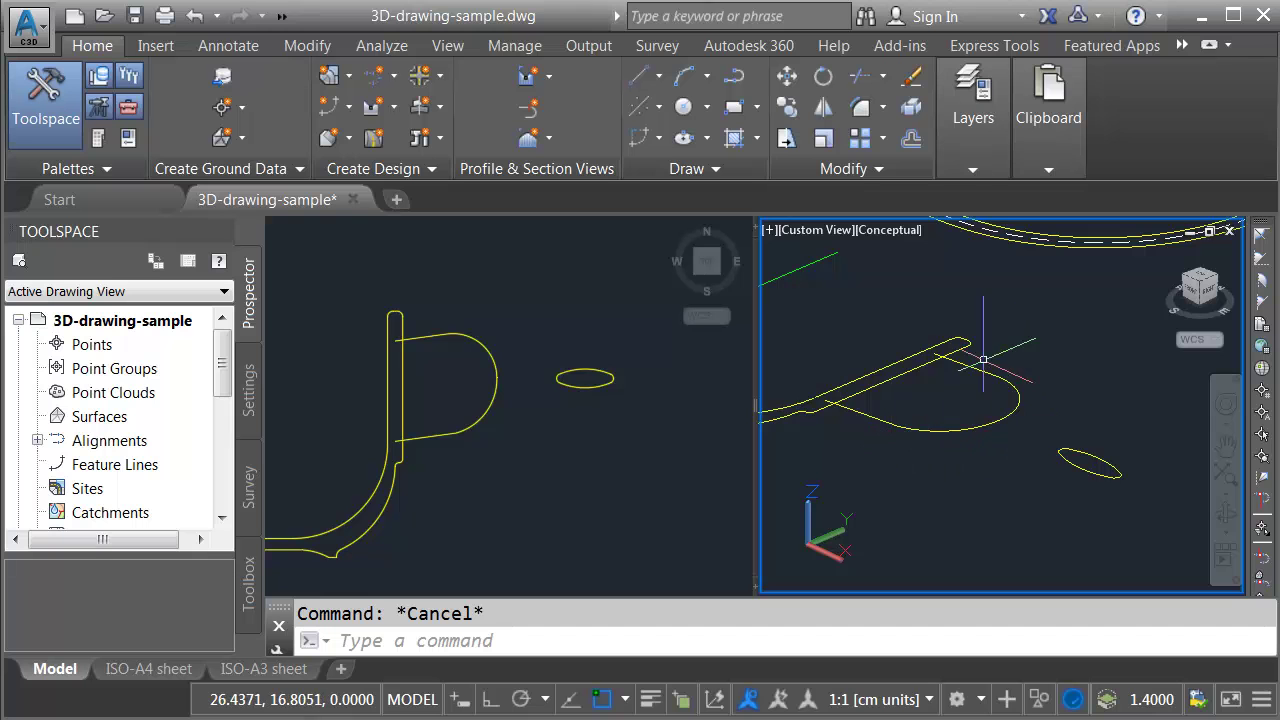
Step: Rotate the small ellipse upright with the Rotate gizmo, using Ortho to snap vertical
left_click(1092, 462)
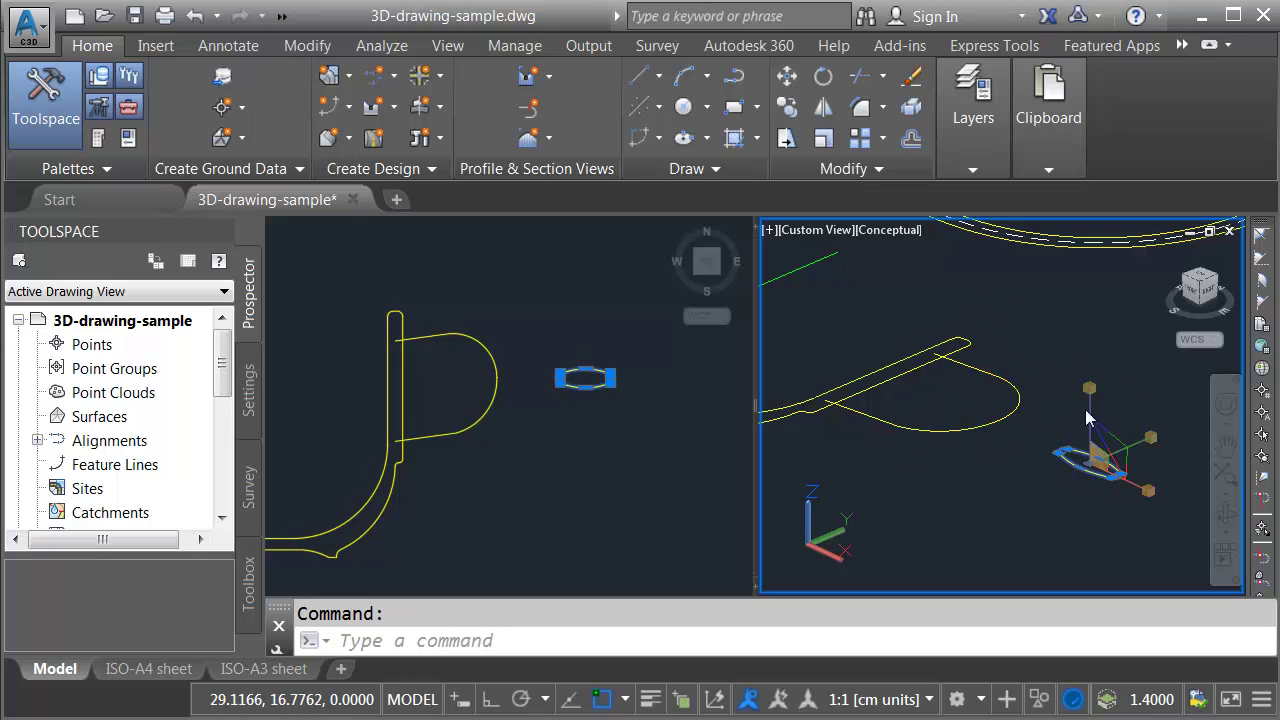
right_click(1094, 428)
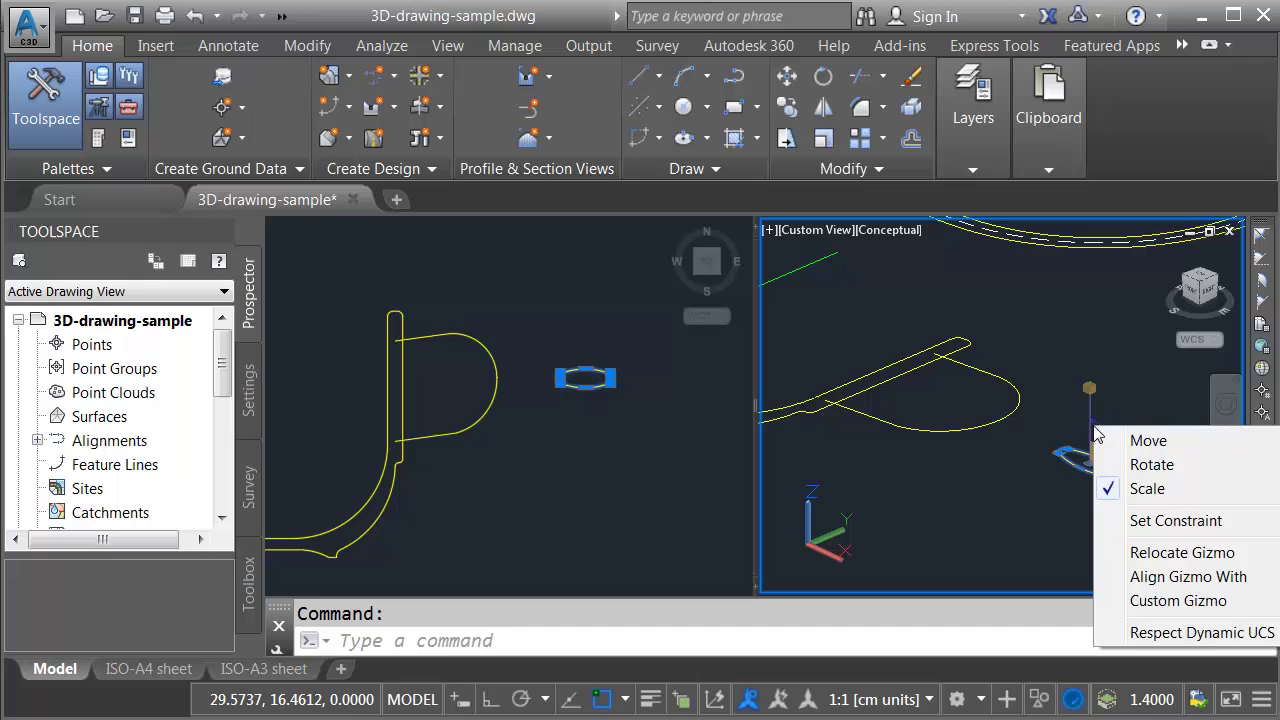
left_click(1151, 464)
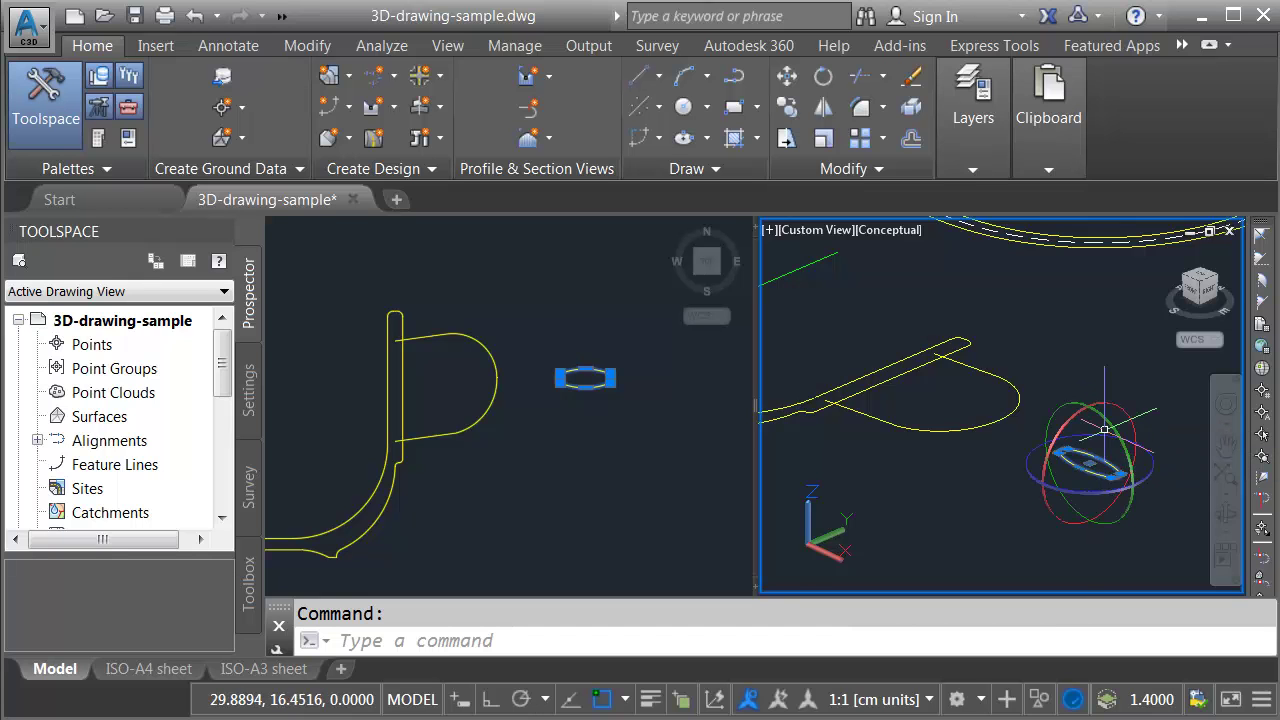
left_click(1104, 424)
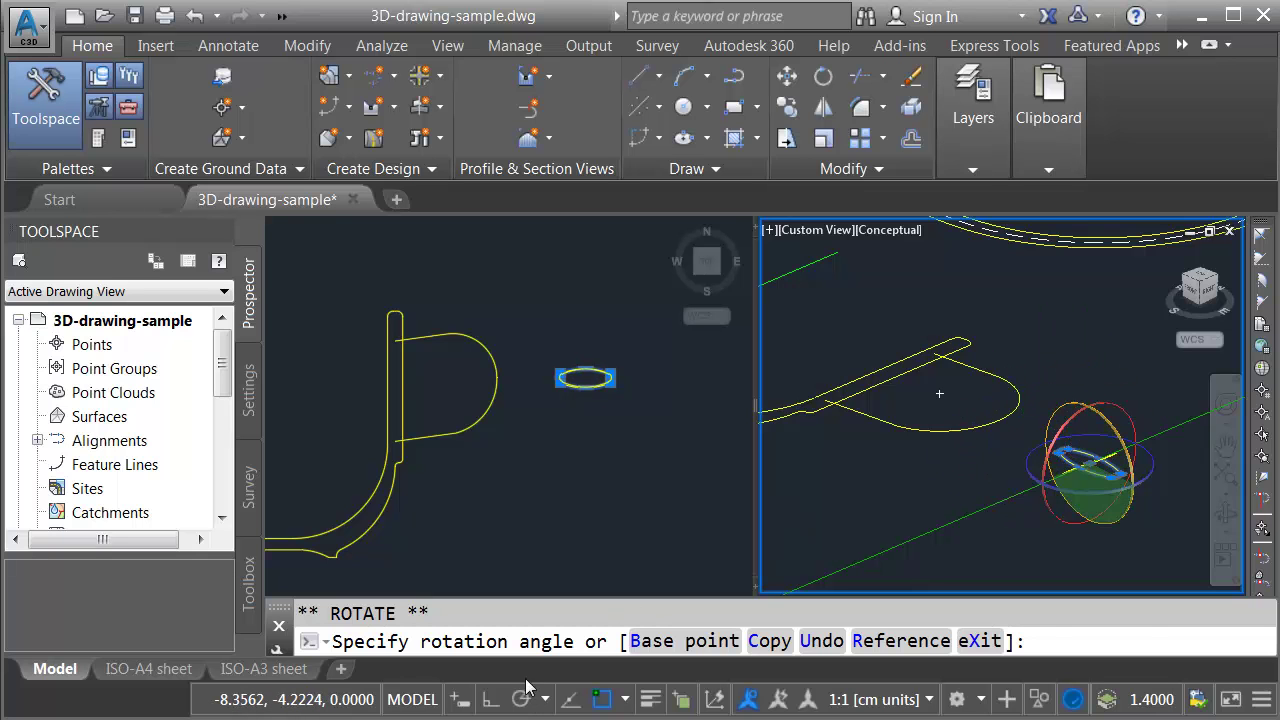
left_click(488, 700)
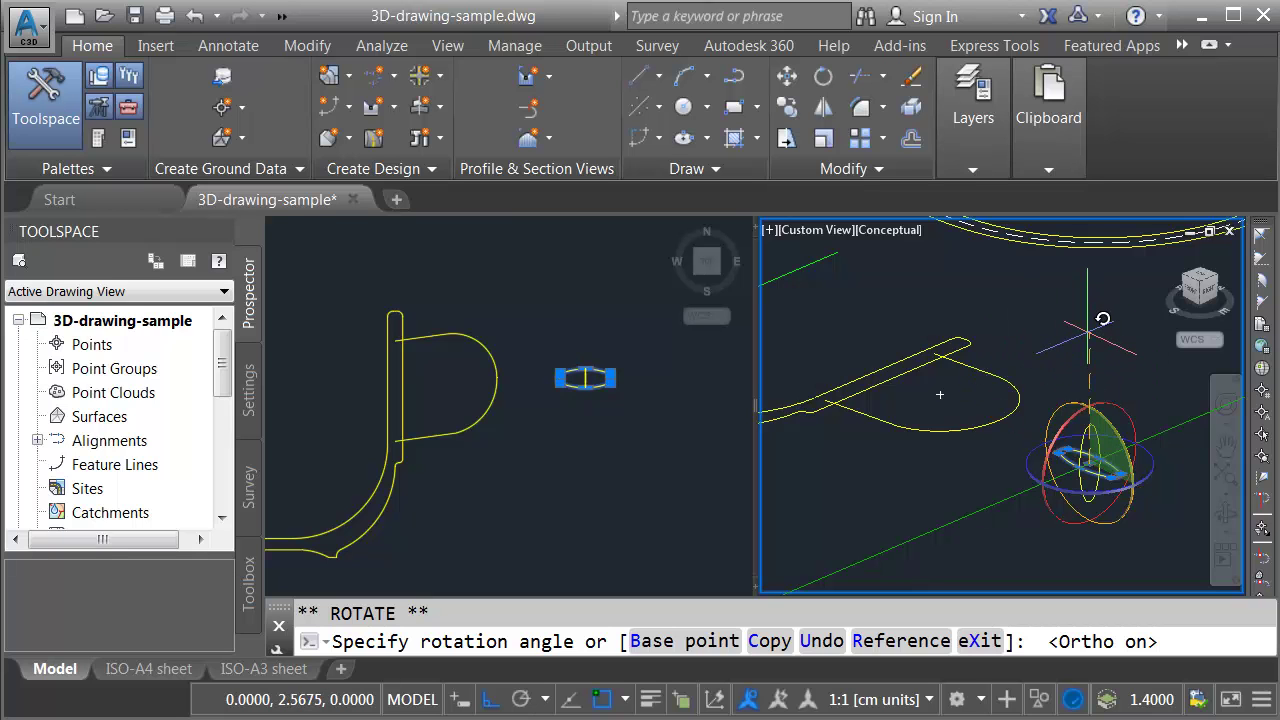
left_click(1102, 319)
key("Escape")
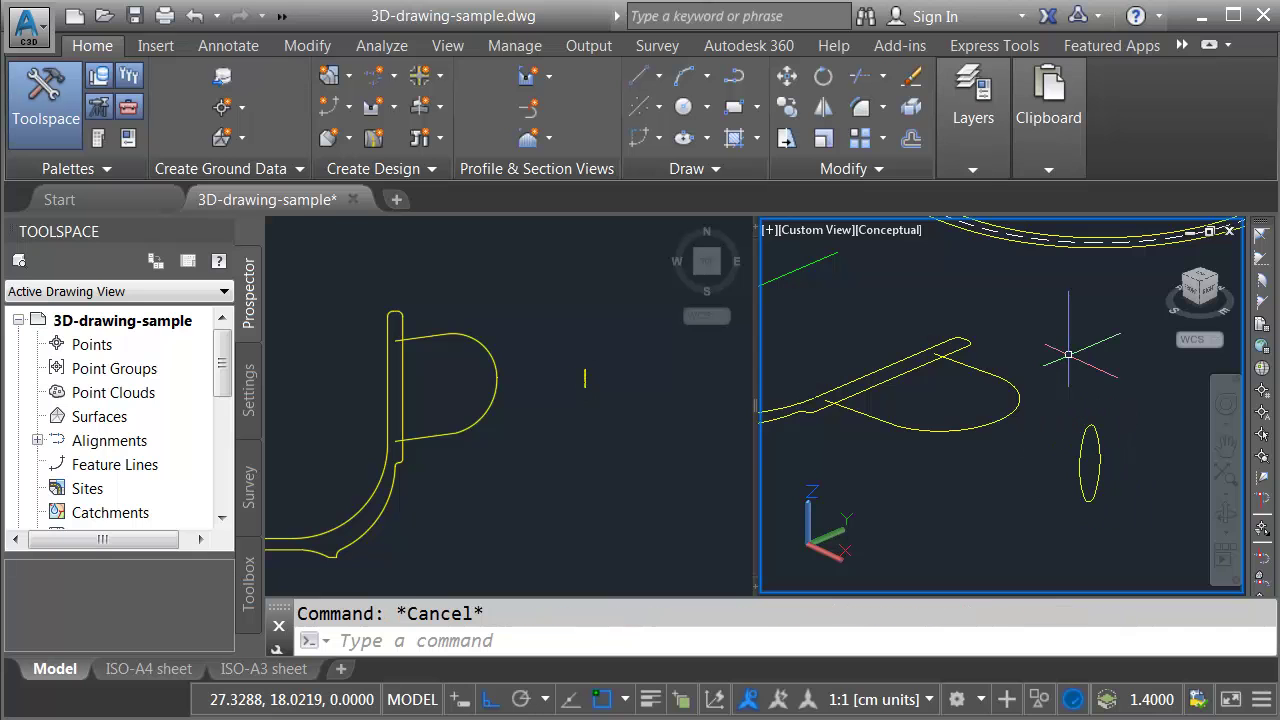
Step: In the left viewport, Join the five D-shaped handle curve pieces into one polyline
left_click(517, 414)
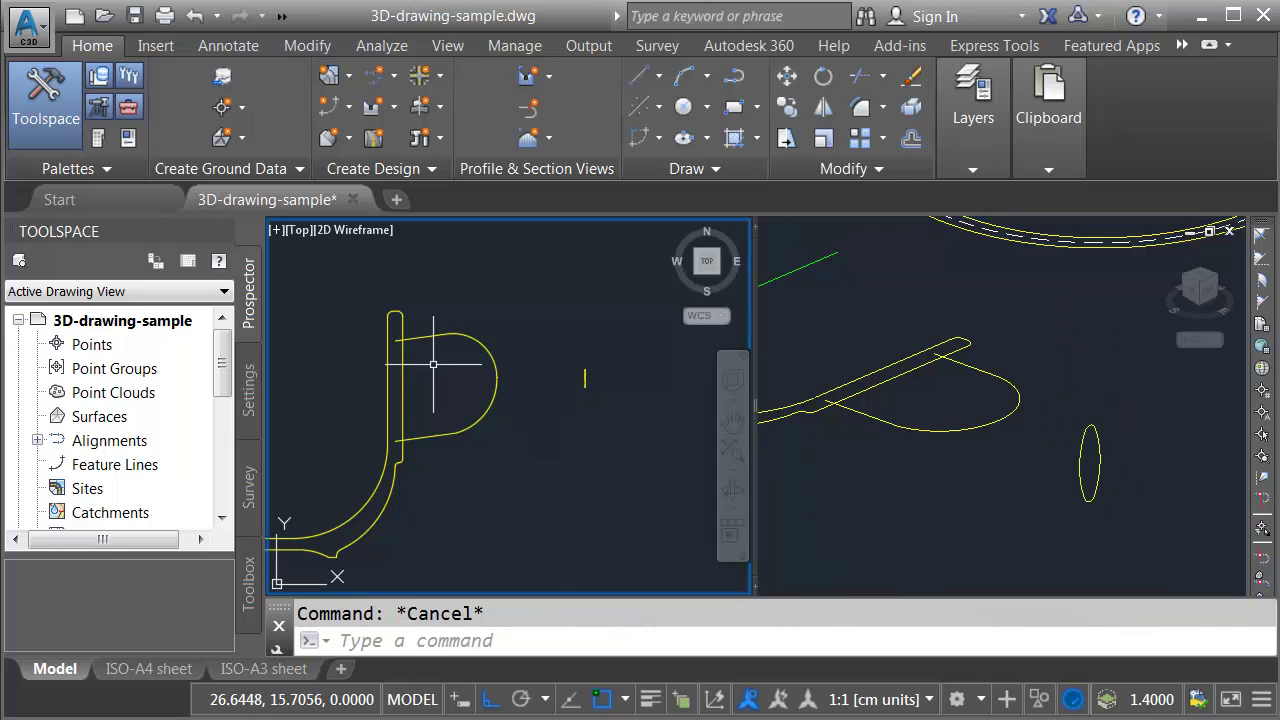
scroll(452, 369, "up", 3)
scroll(455, 370, "up", 1)
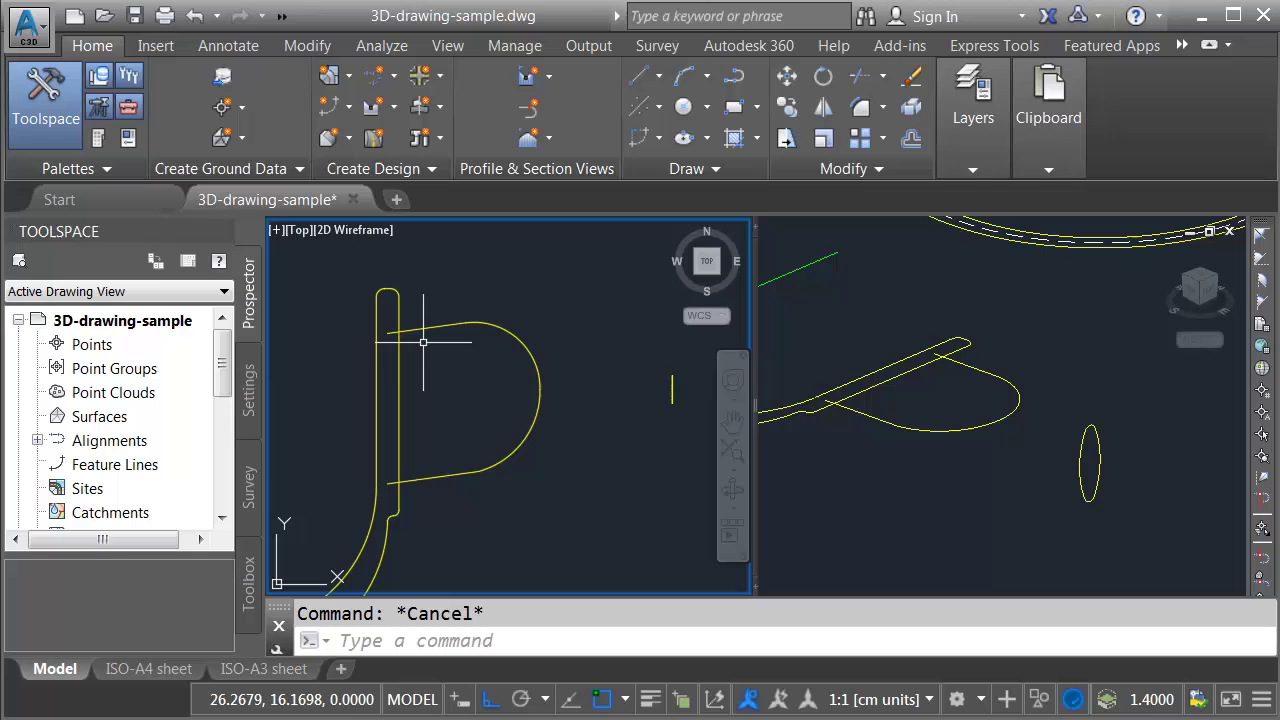
scroll(423, 340, "down", 3)
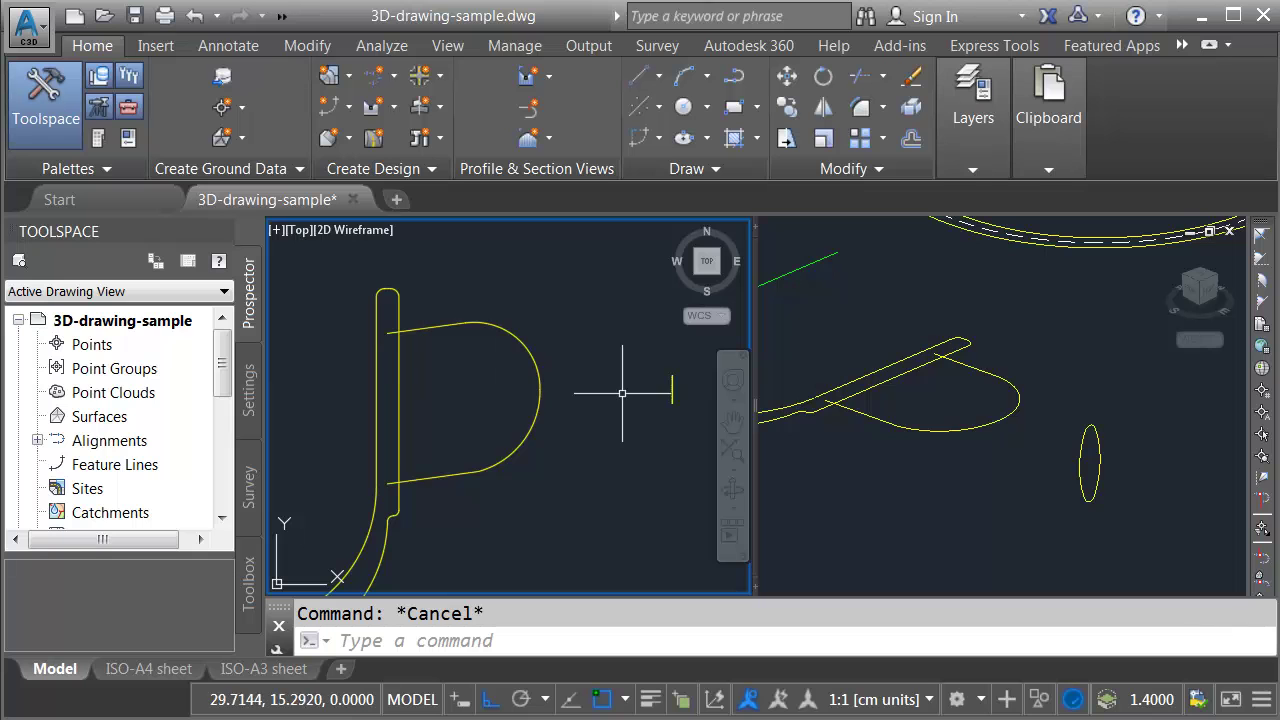
left_click(858, 170)
left_click(884, 229)
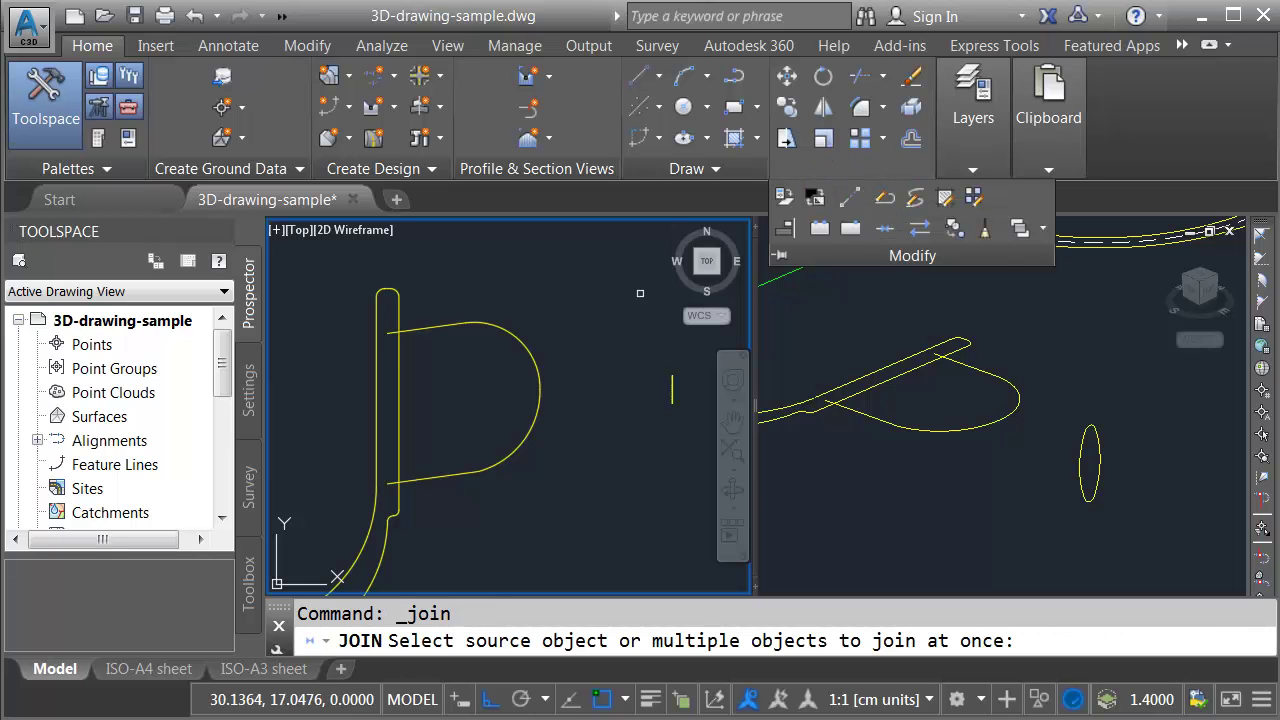
left_click(587, 292)
left_click(440, 510)
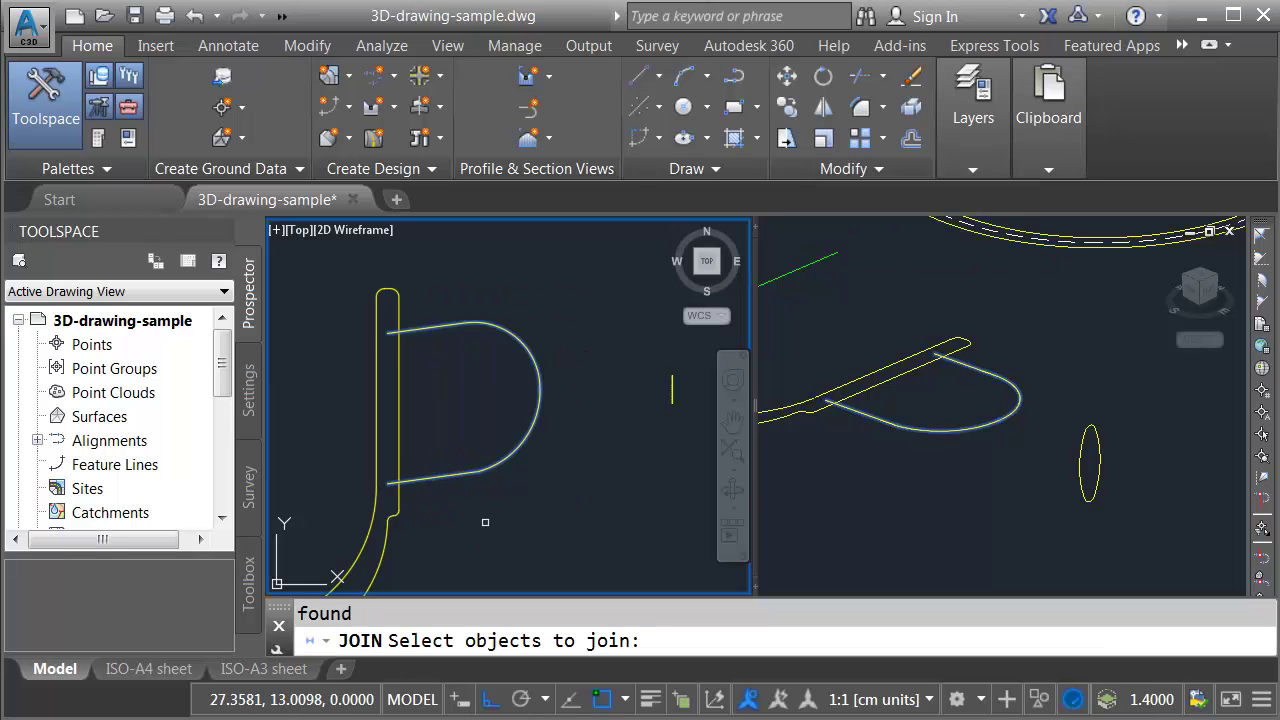
key("Return")
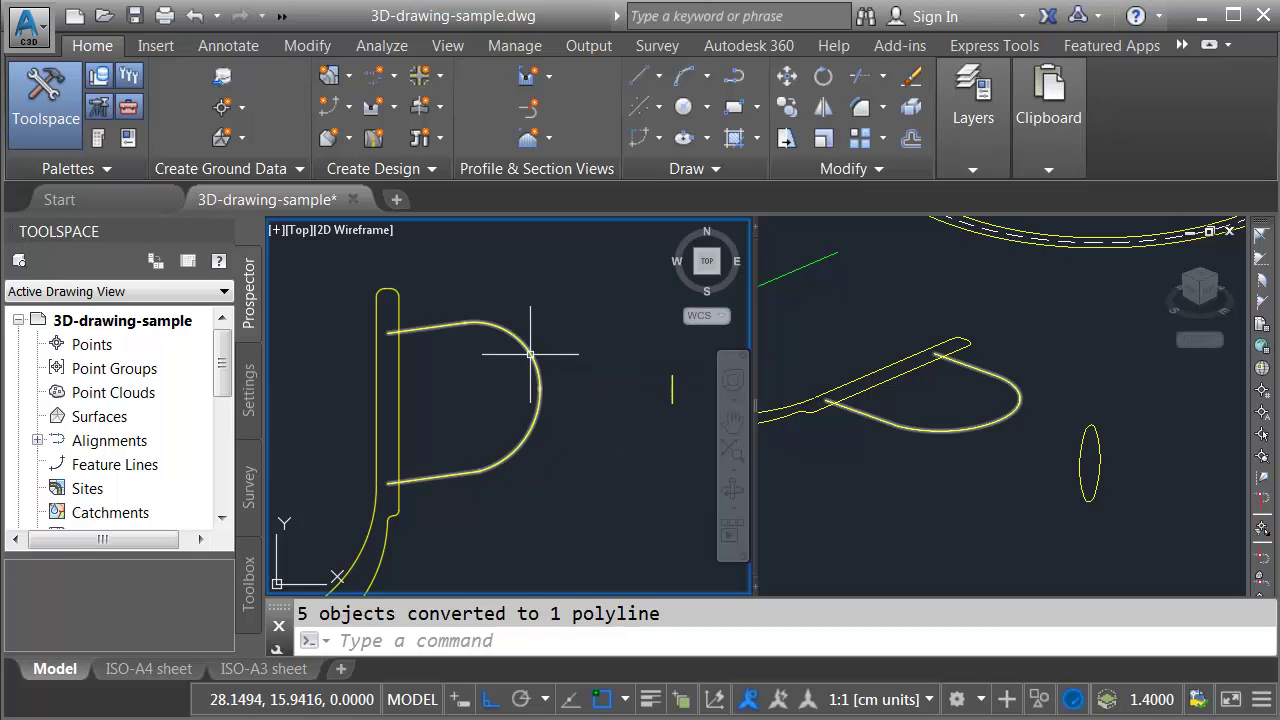
left_click(1015, 358)
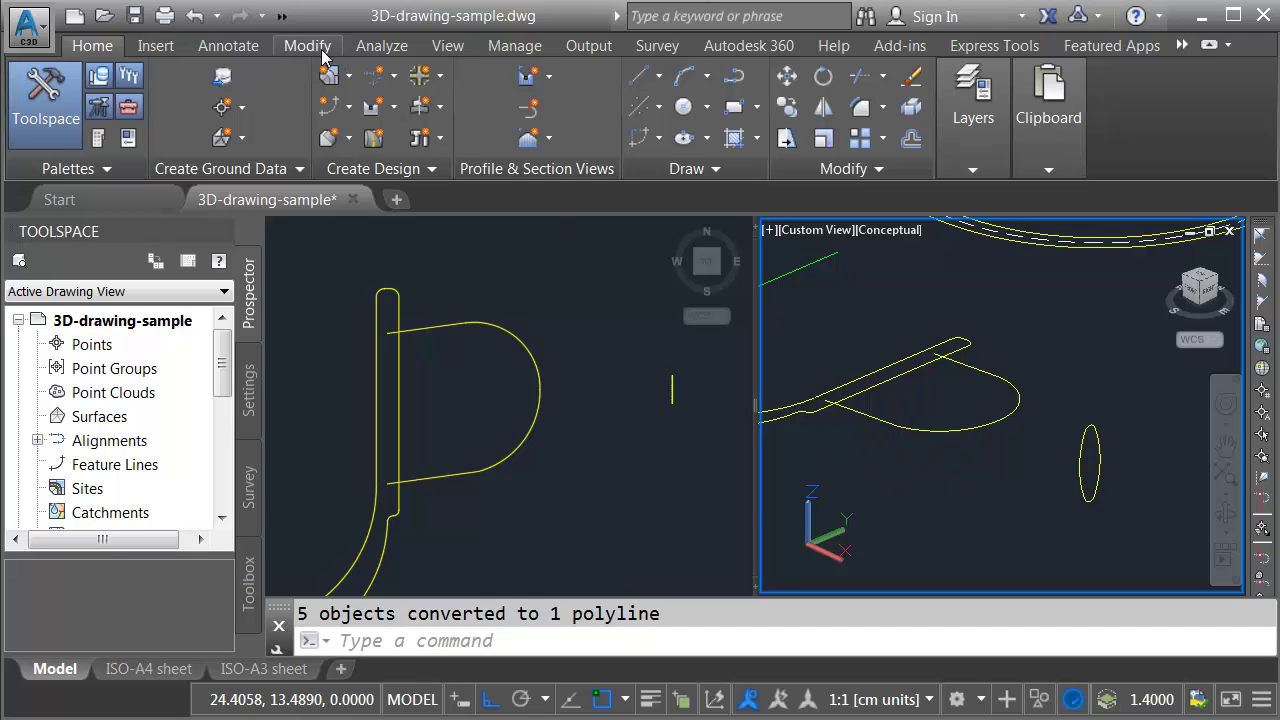
Step: Switch to the 3D Modeling workspace and close the Tool Palettes window
left_click(284, 18)
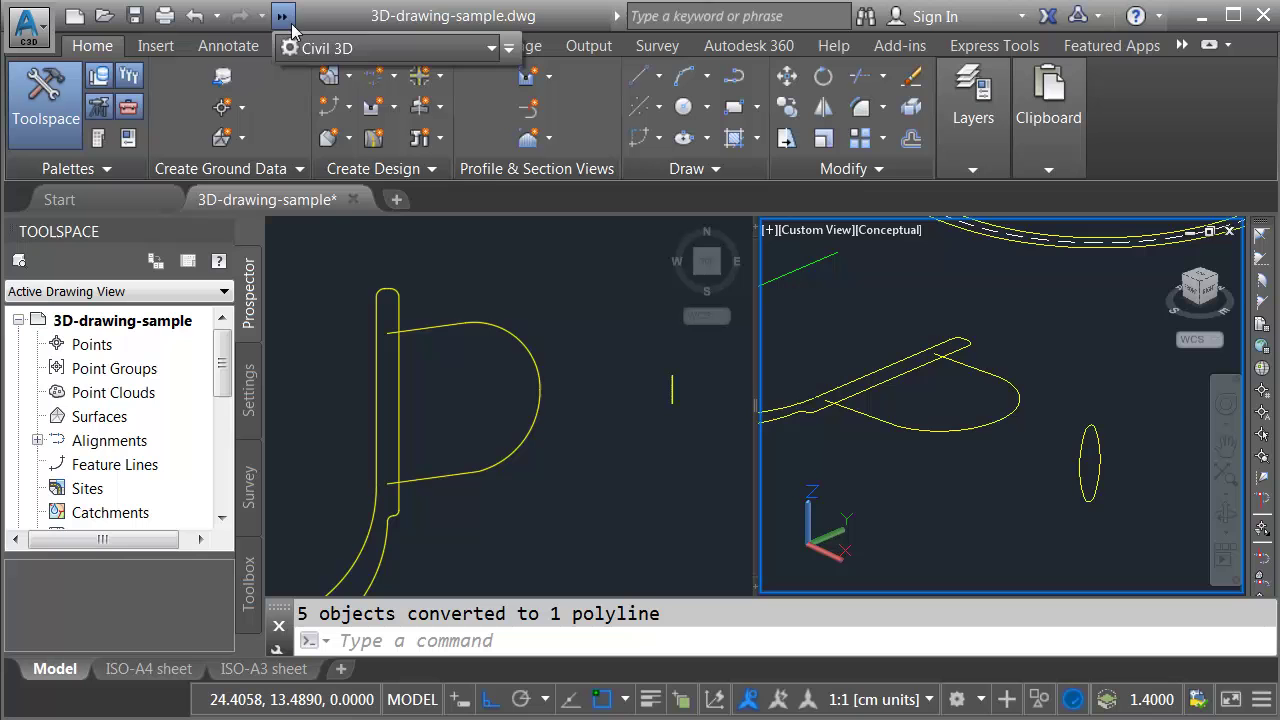
left_click(345, 50)
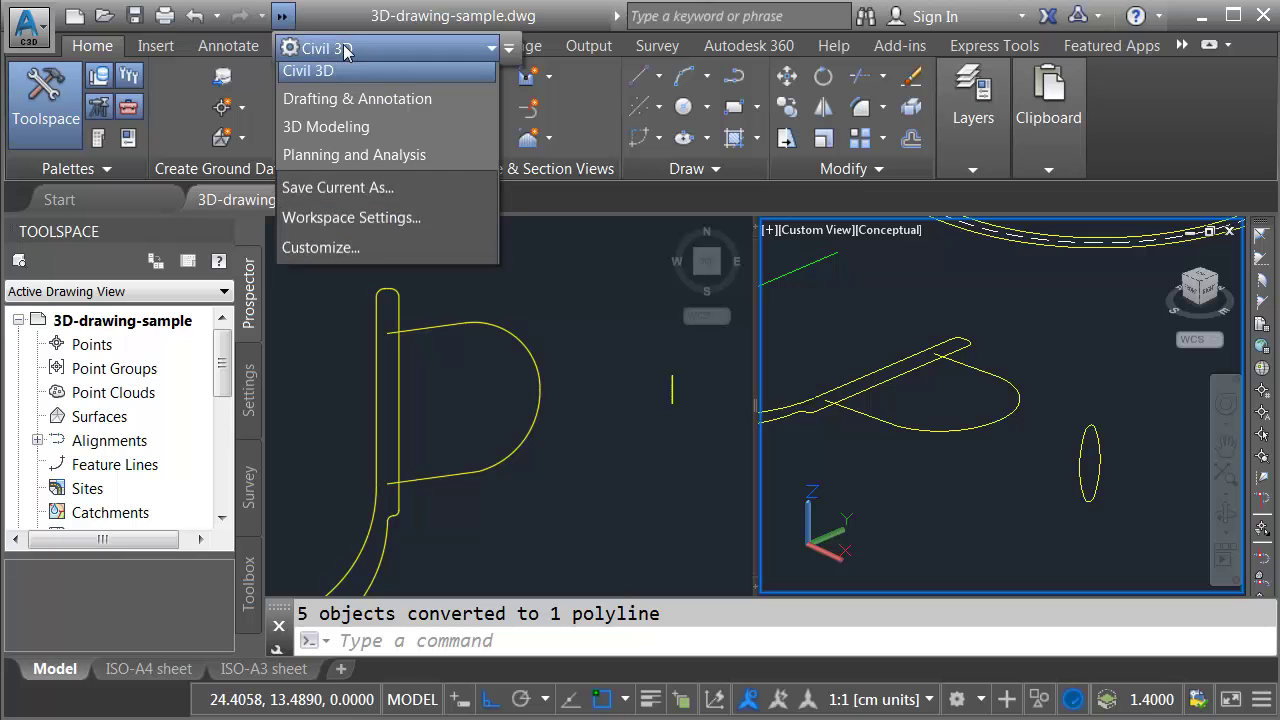
left_click(343, 134)
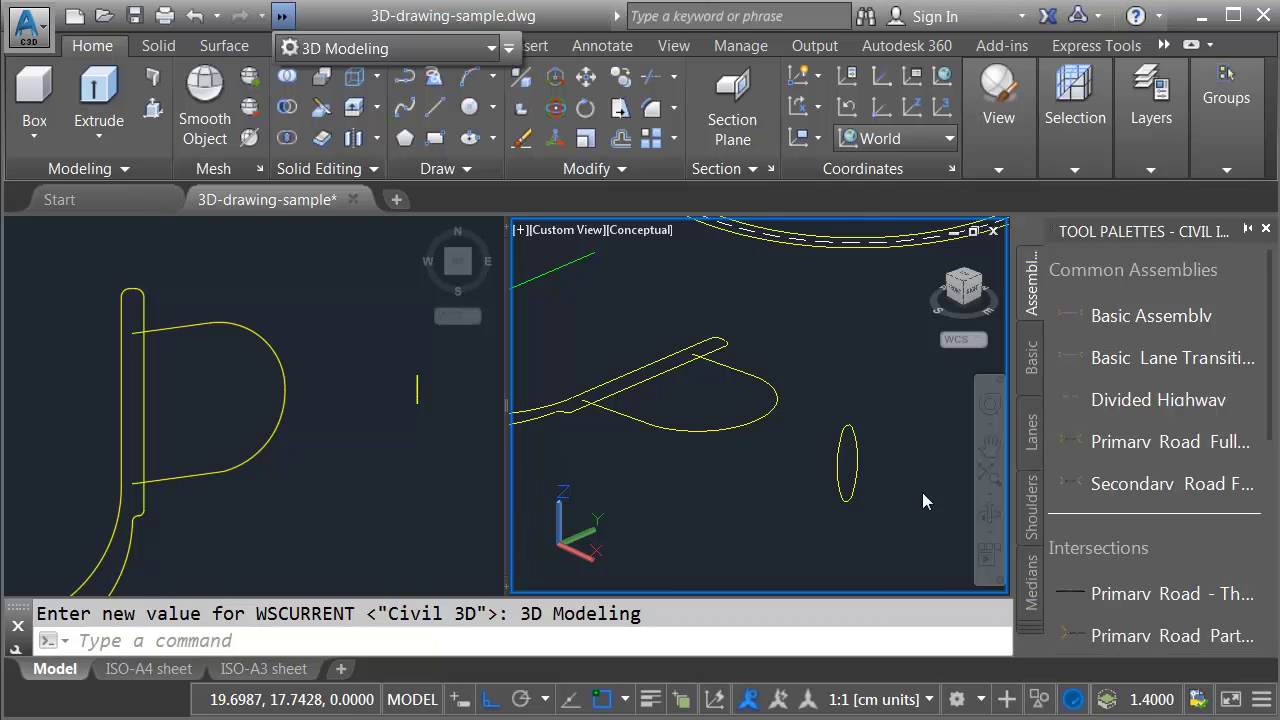
left_click(1267, 230)
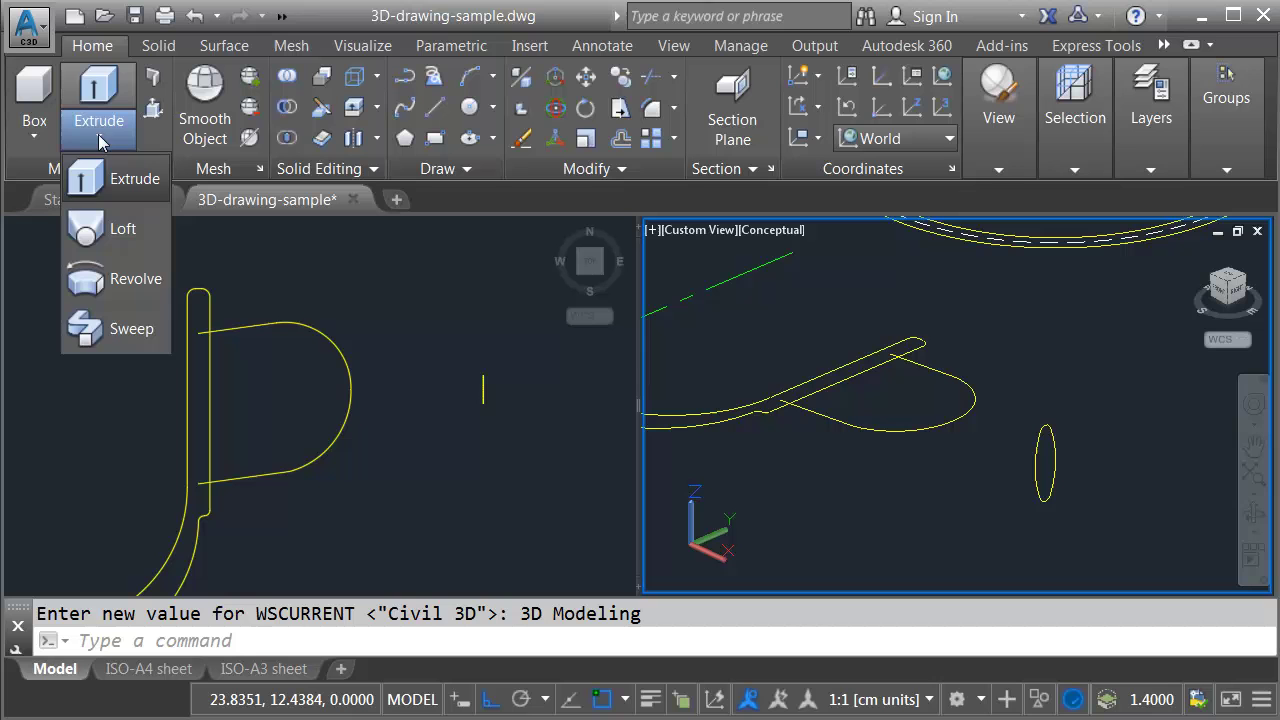
Step: Sweep the upright ellipse along the joined handle path to form the solid handle
left_click(100, 328)
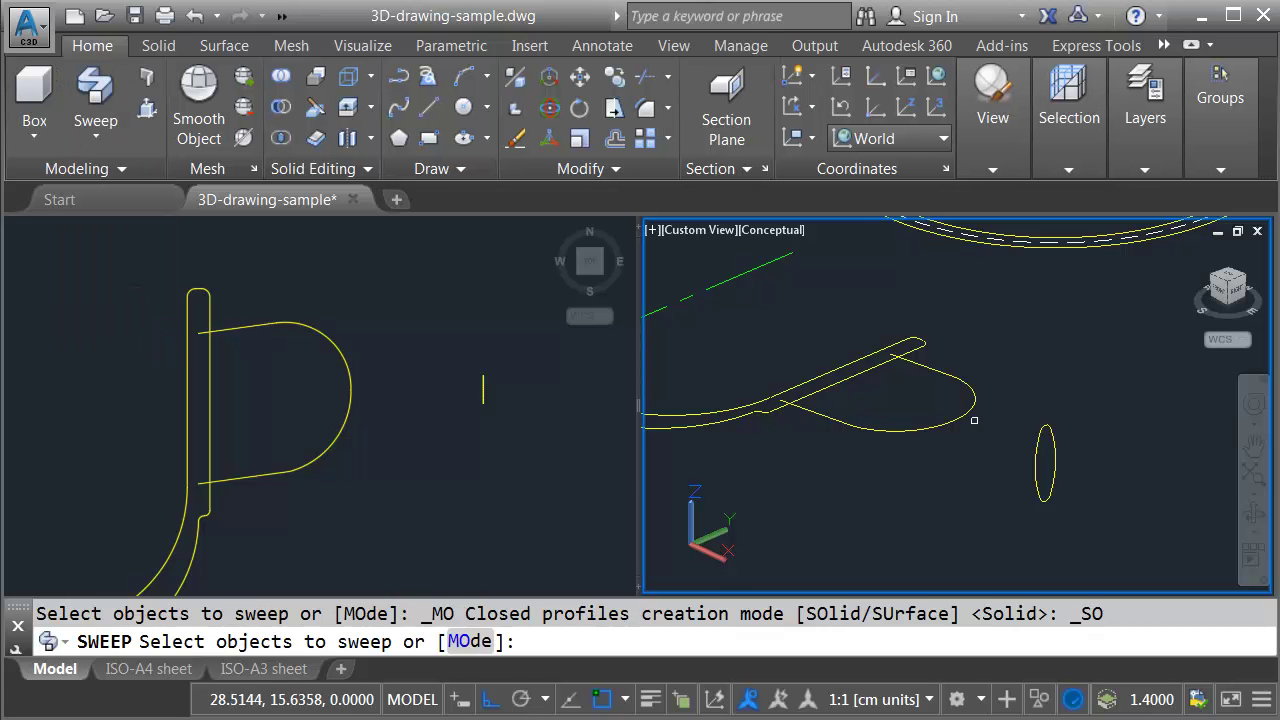
left_click(1036, 462)
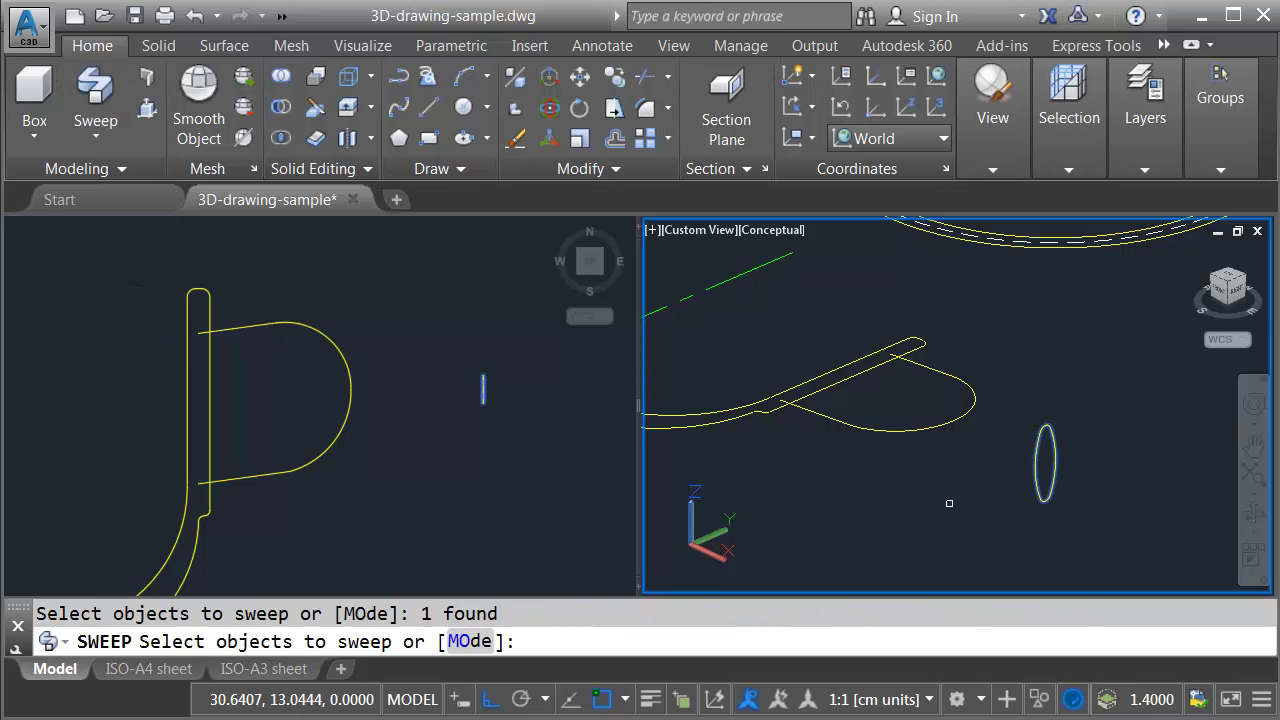
key("Return")
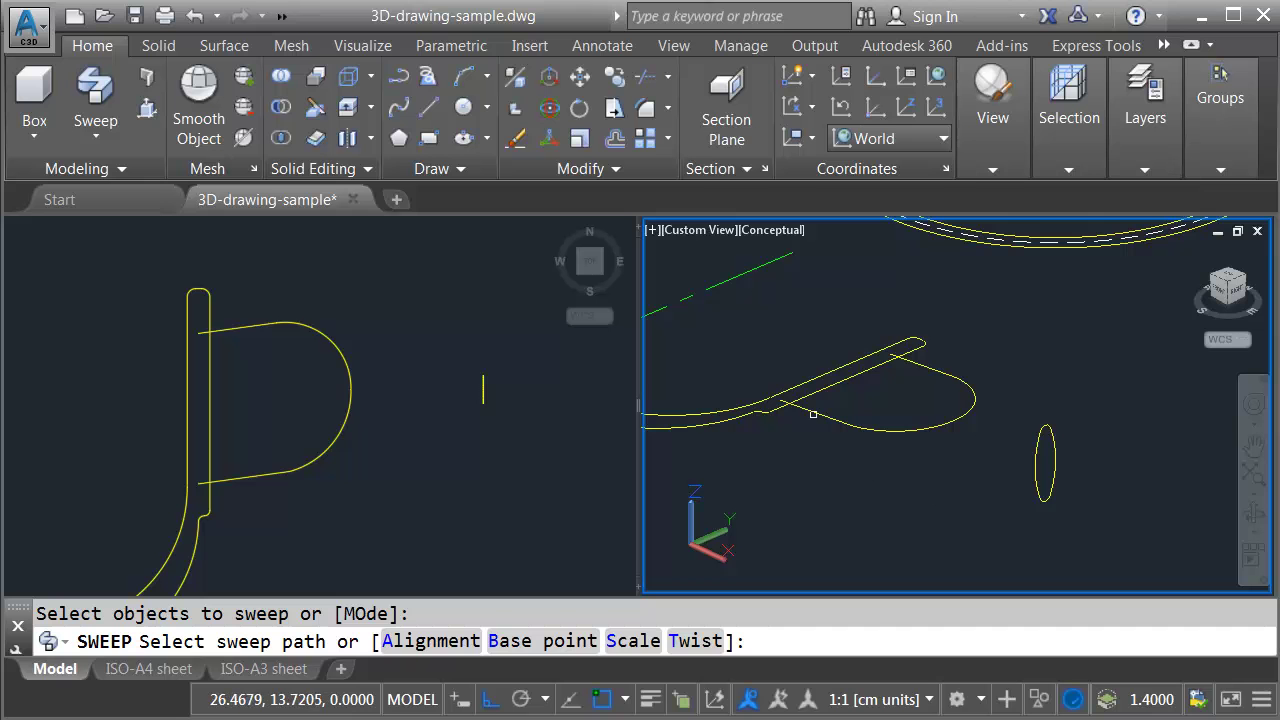
left_click(813, 413)
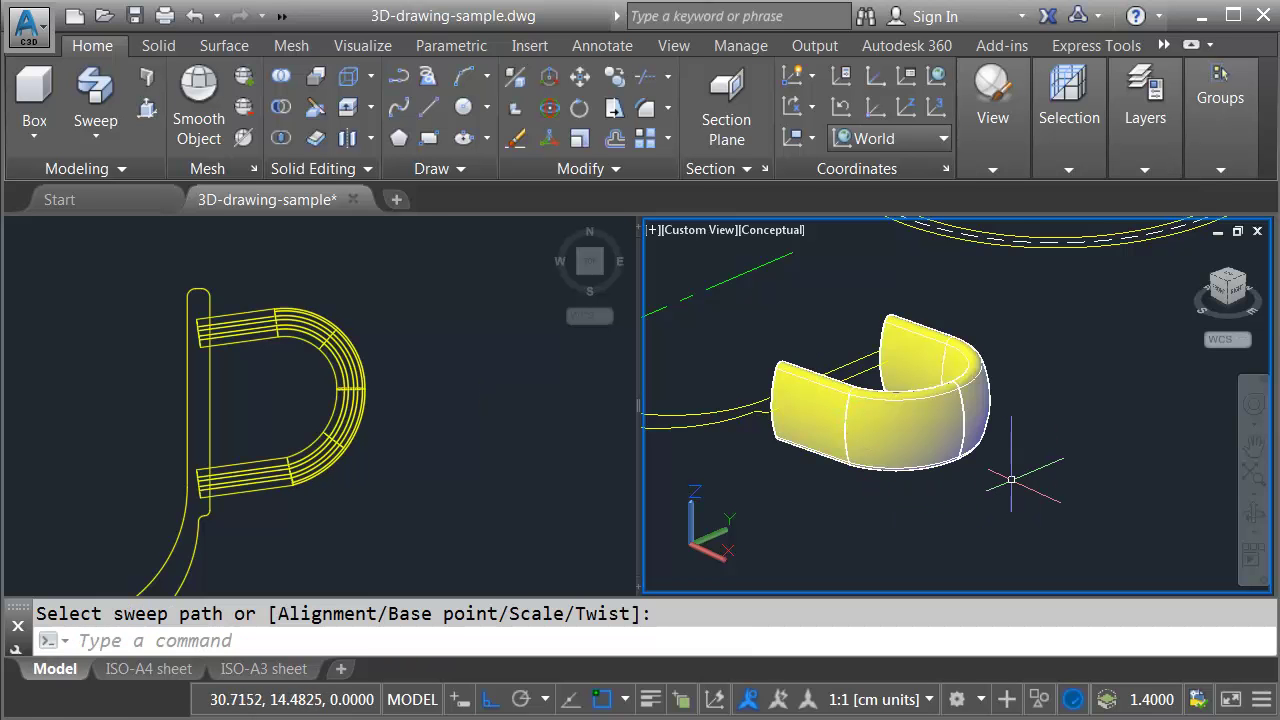
middle_click_drag(1011, 481, 1002, 528, "shift")
key("Escape")
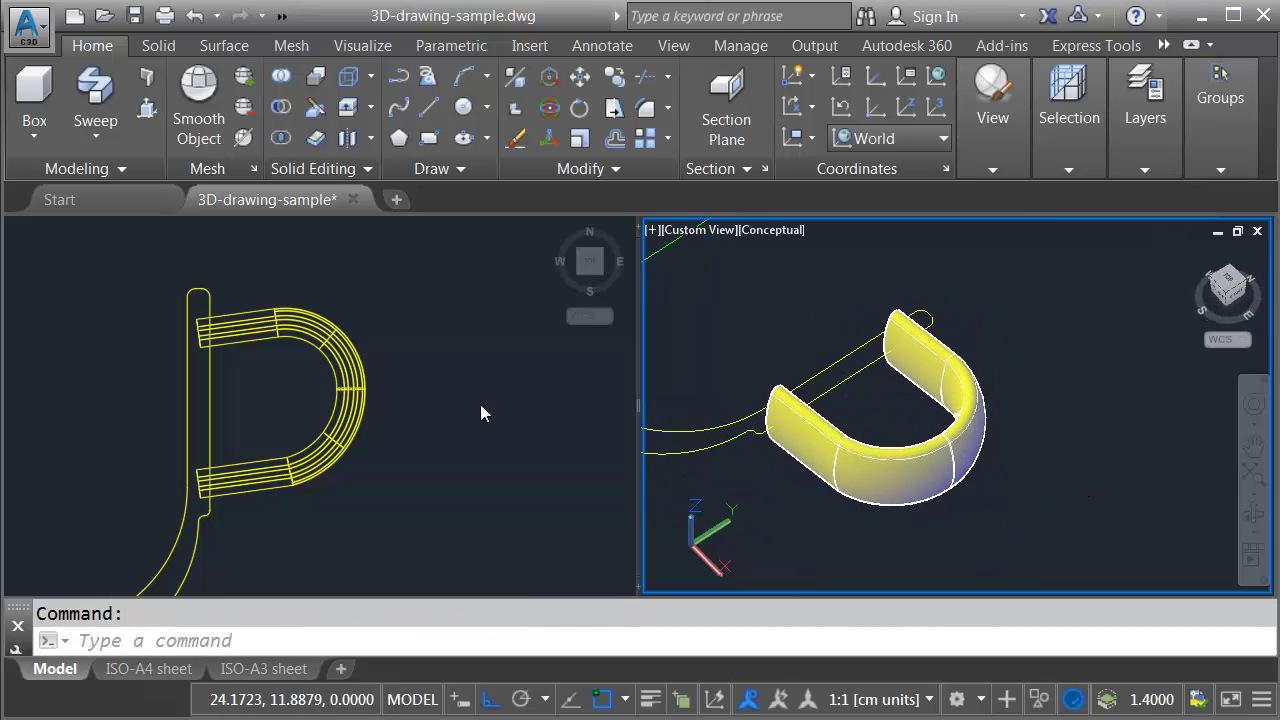
Step: Pan and zoom the Top viewport to show the whole cup outline, handle and centre line
left_click(478, 402)
middle_click_drag(452, 403, 534, 366)
scroll(534, 366, "down", 2)
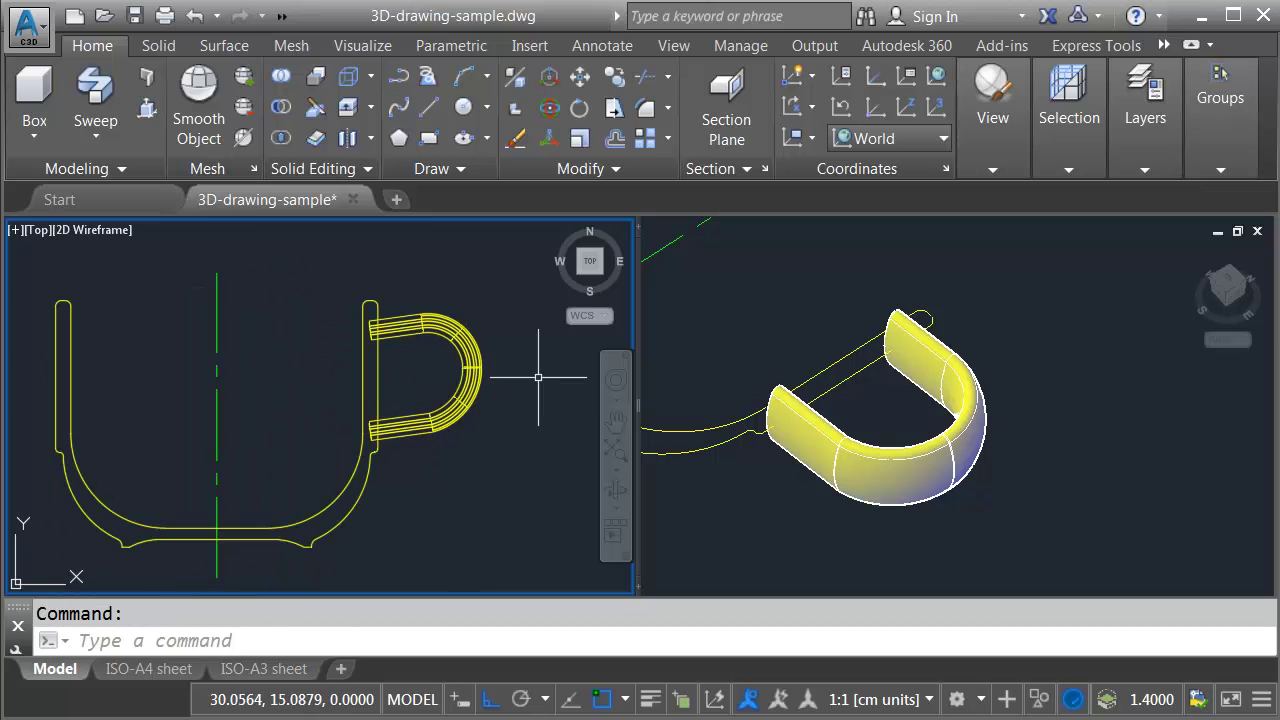
middle_click_drag(306, 394, 385, 393)
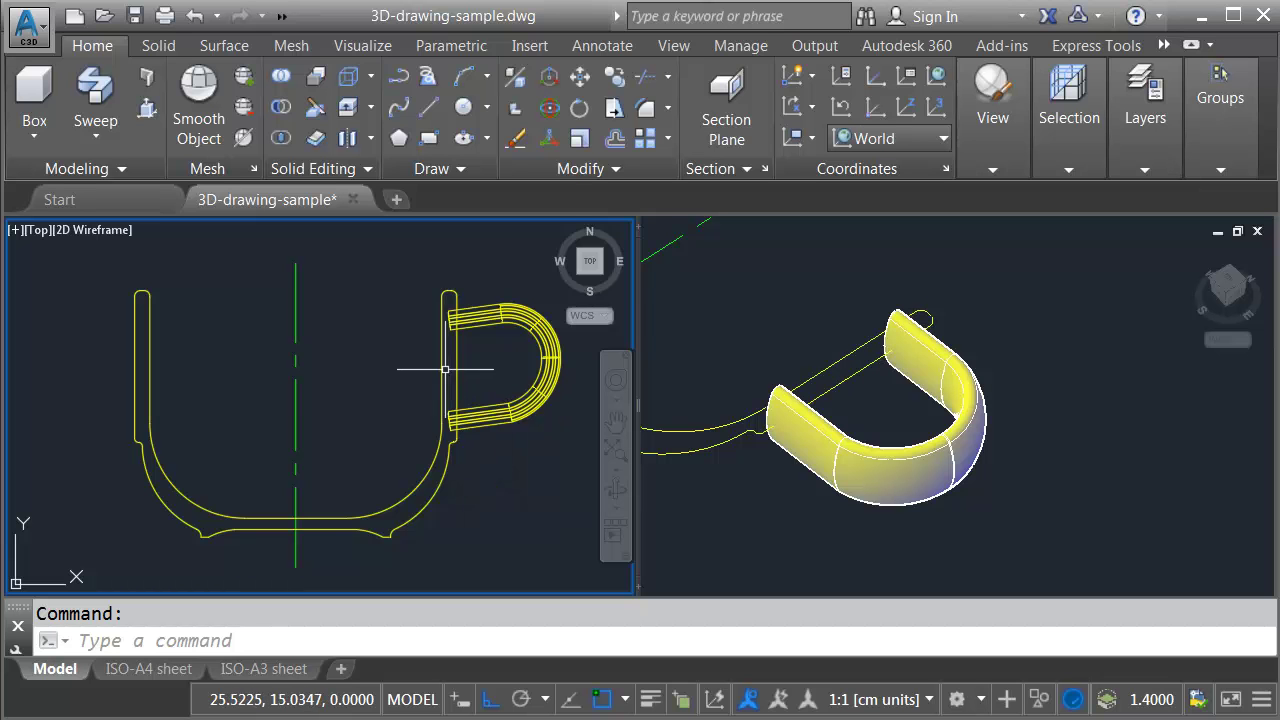
left_click(576, 171)
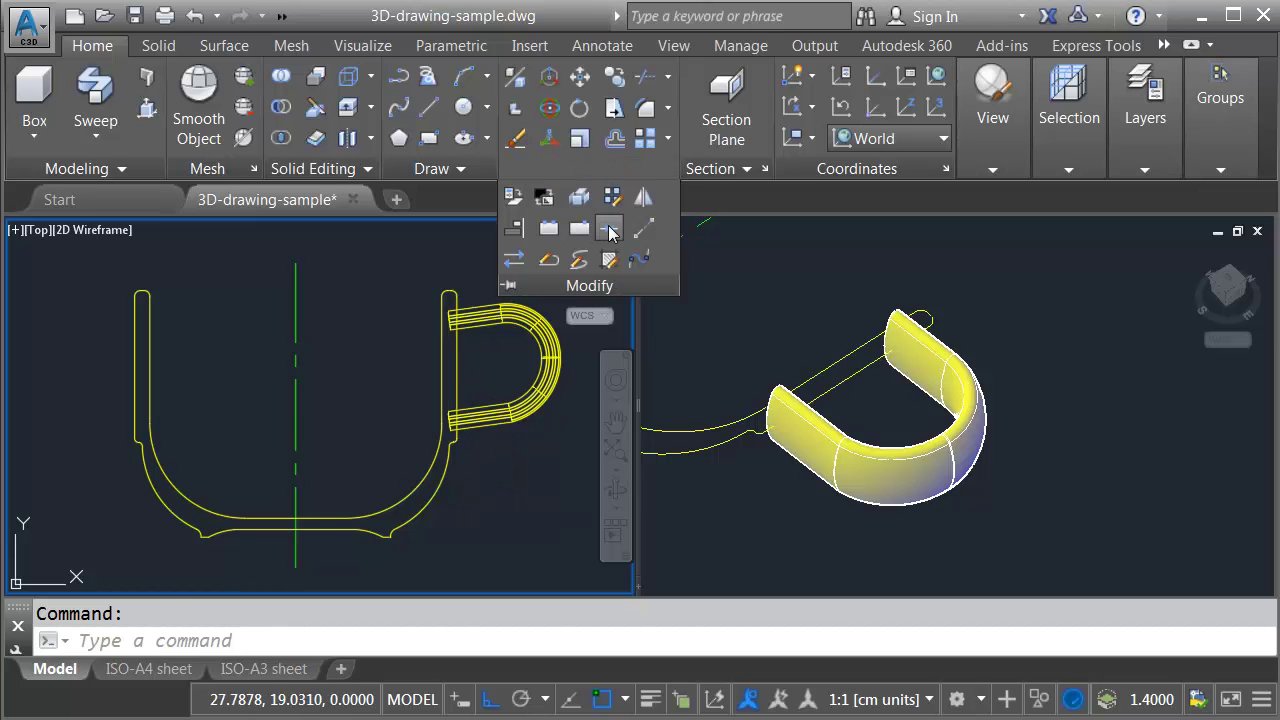
Step: Join the cup body outline lines into one polyline using a crossing selection
left_click(579, 228)
left_click(474, 266)
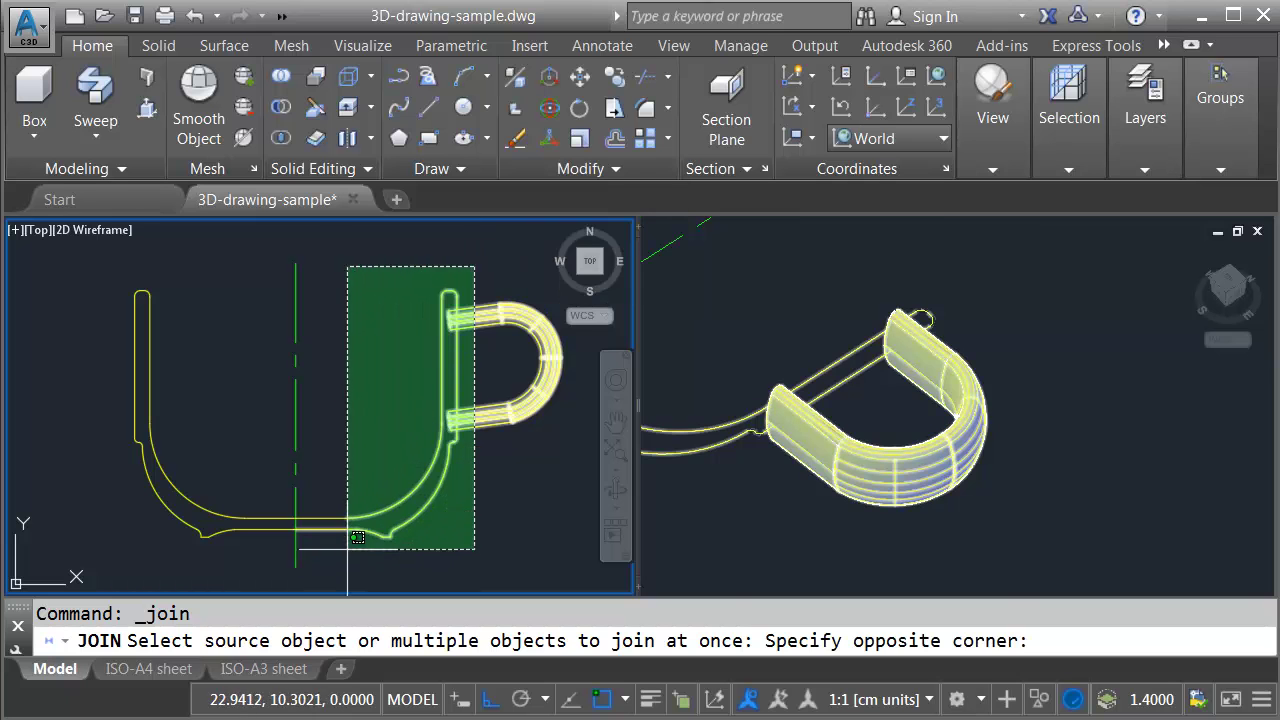
left_click(316, 557)
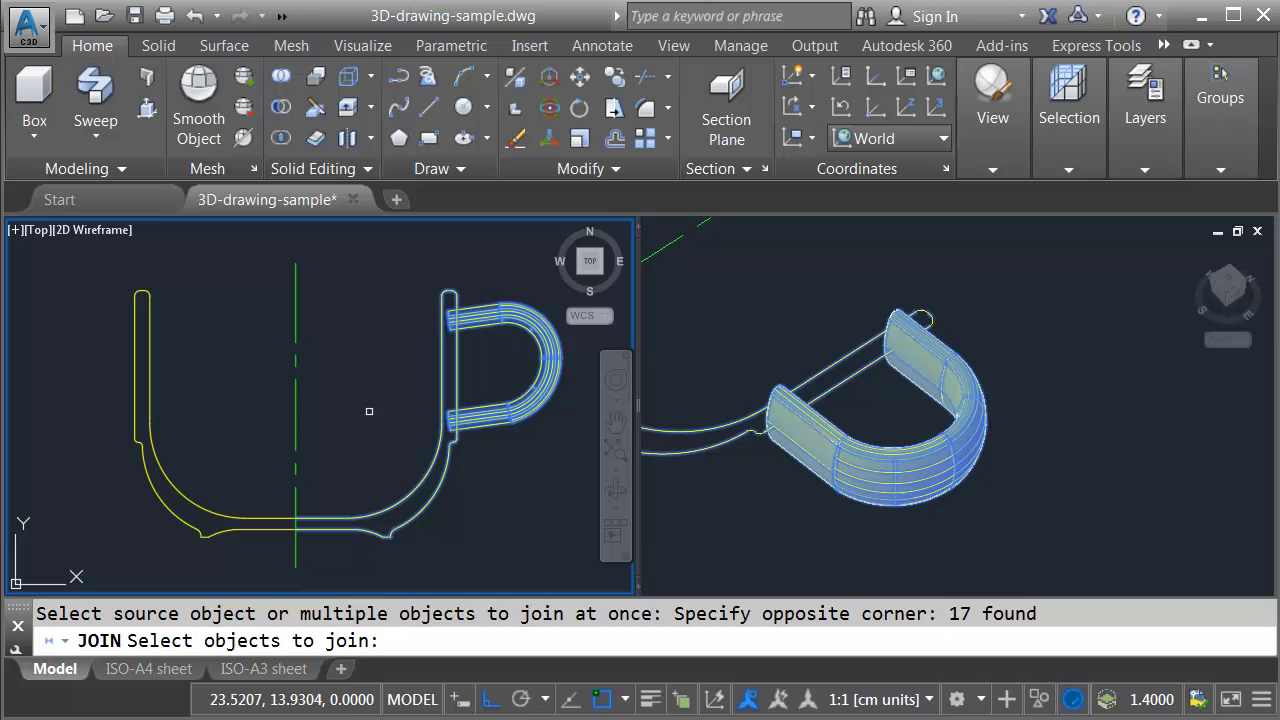
key("Return")
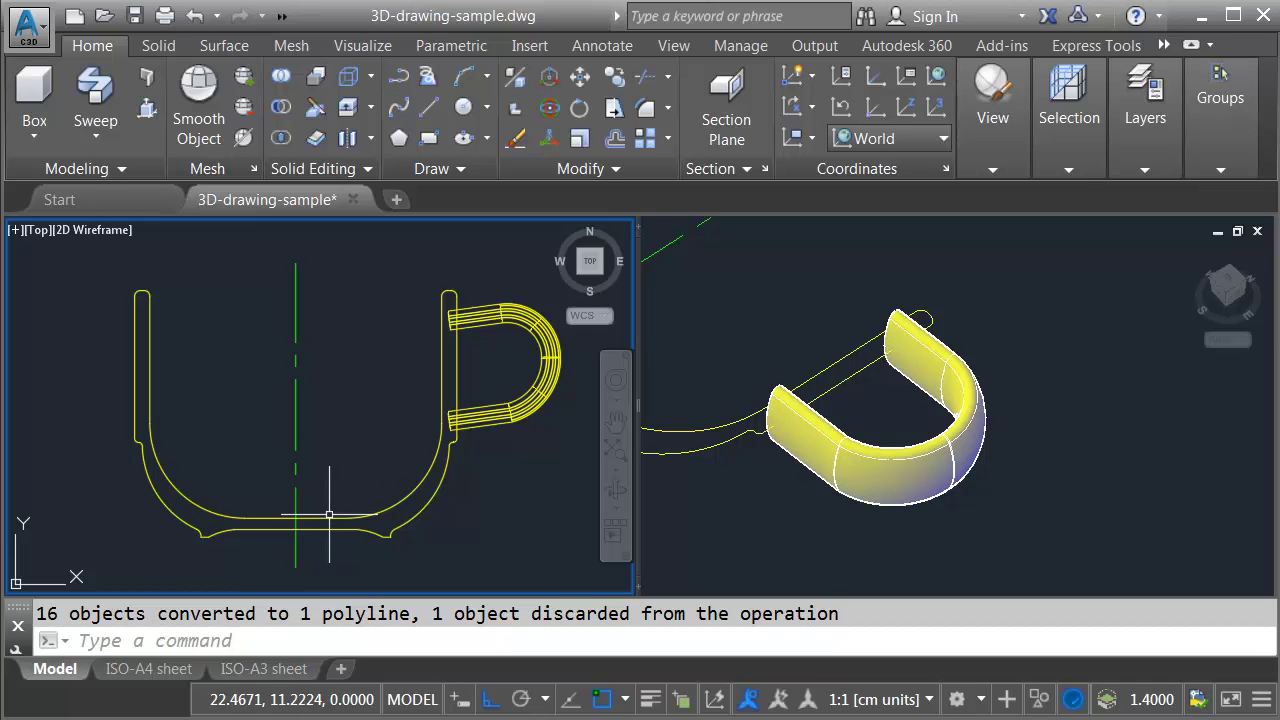
Step: Set the joined cup profile polyline's Closed property to Yes in Properties
left_click(334, 517)
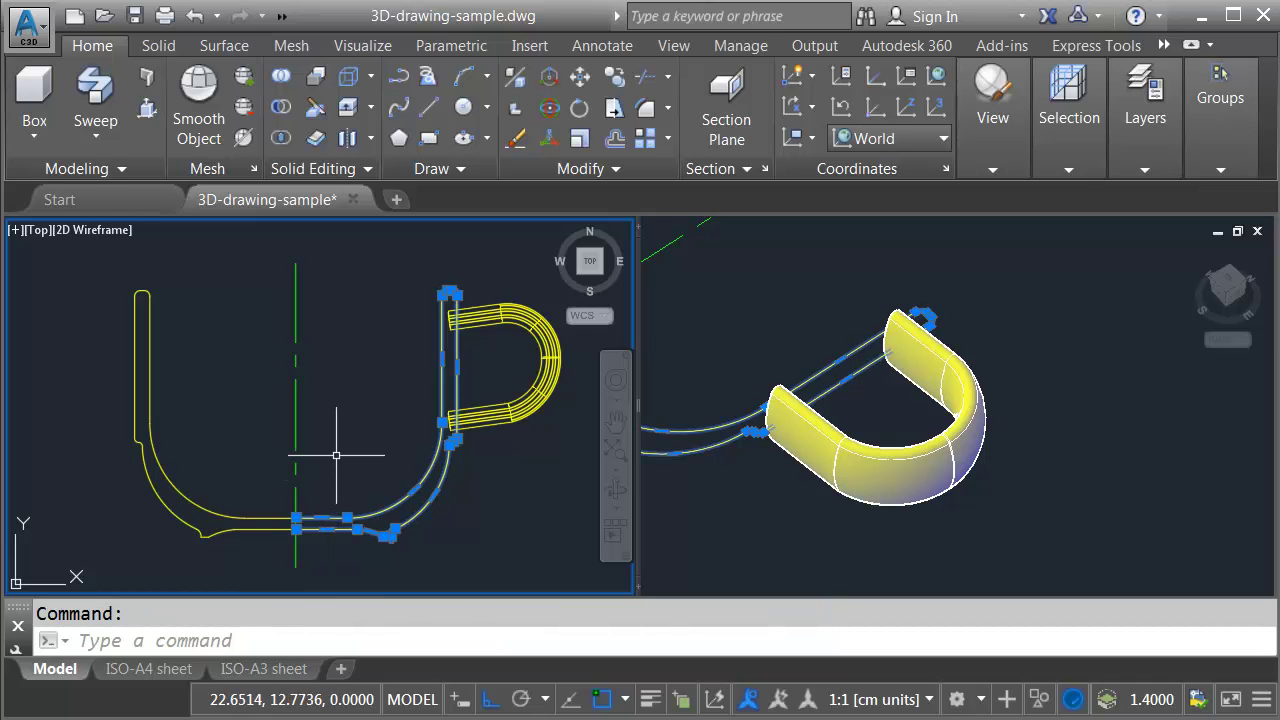
key("ctrl+1")
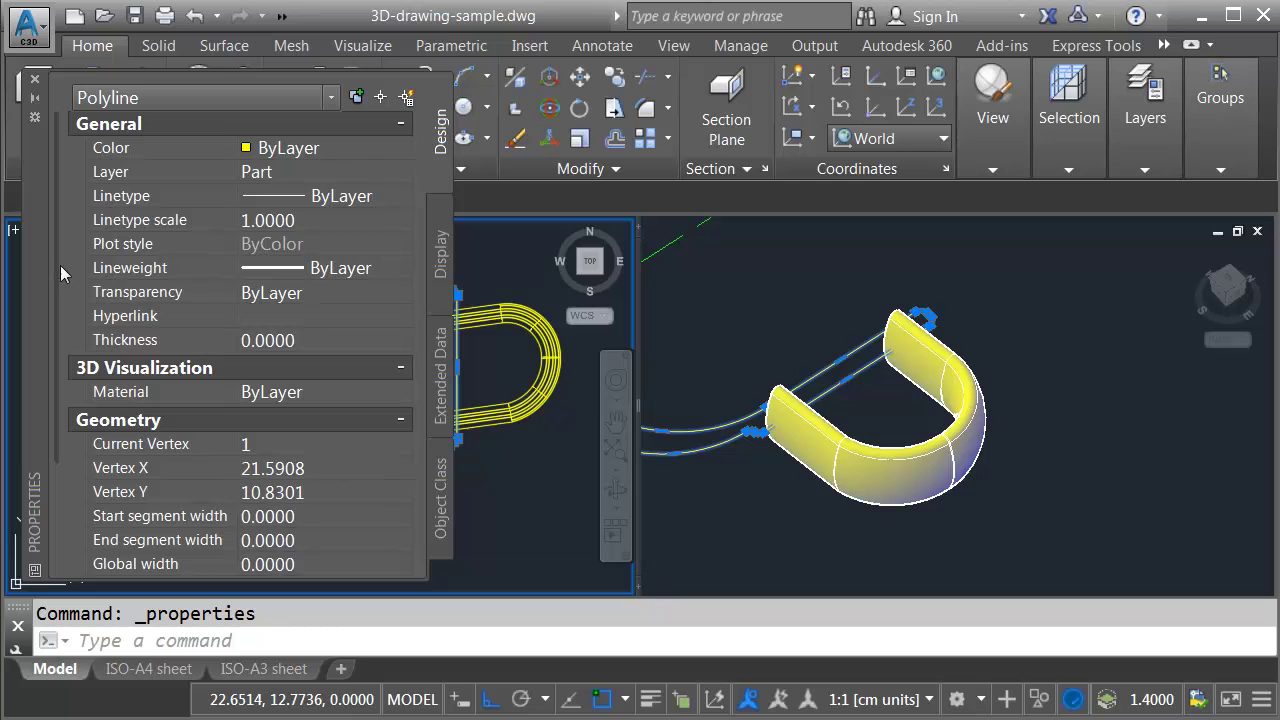
left_click_drag(52, 285, 48, 470)
left_click(277, 521)
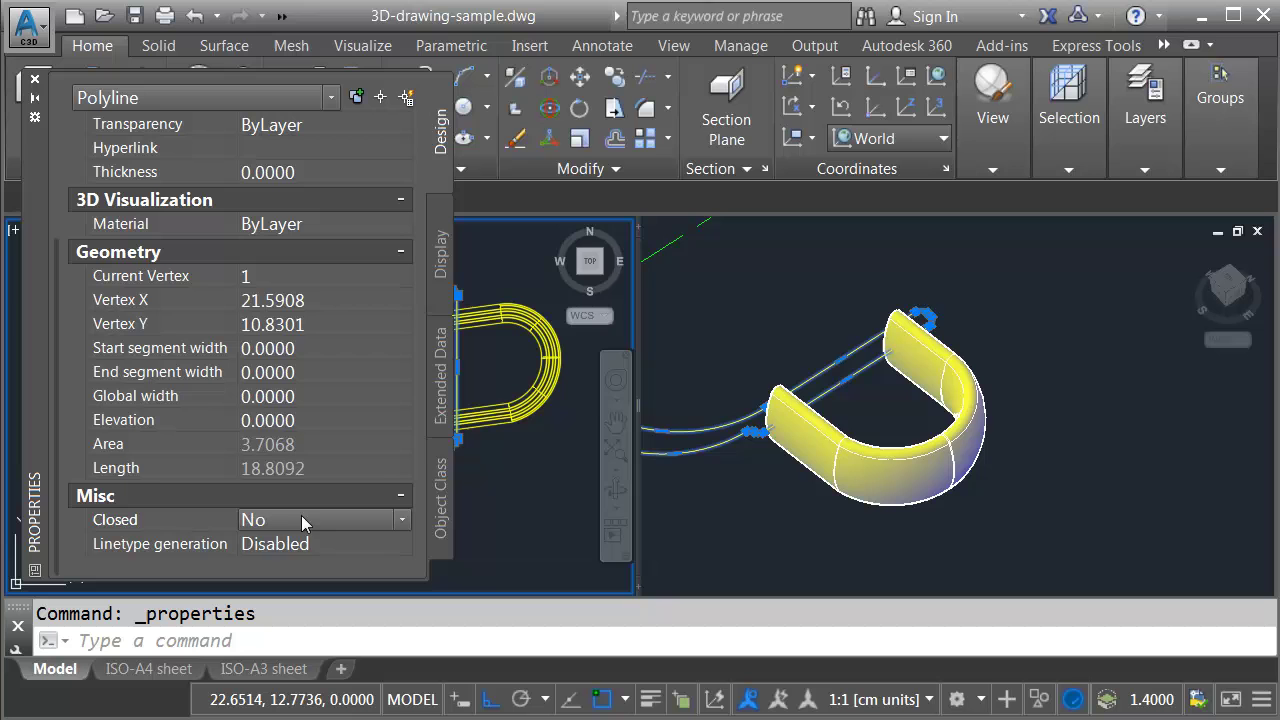
left_click(301, 515)
left_click(290, 536)
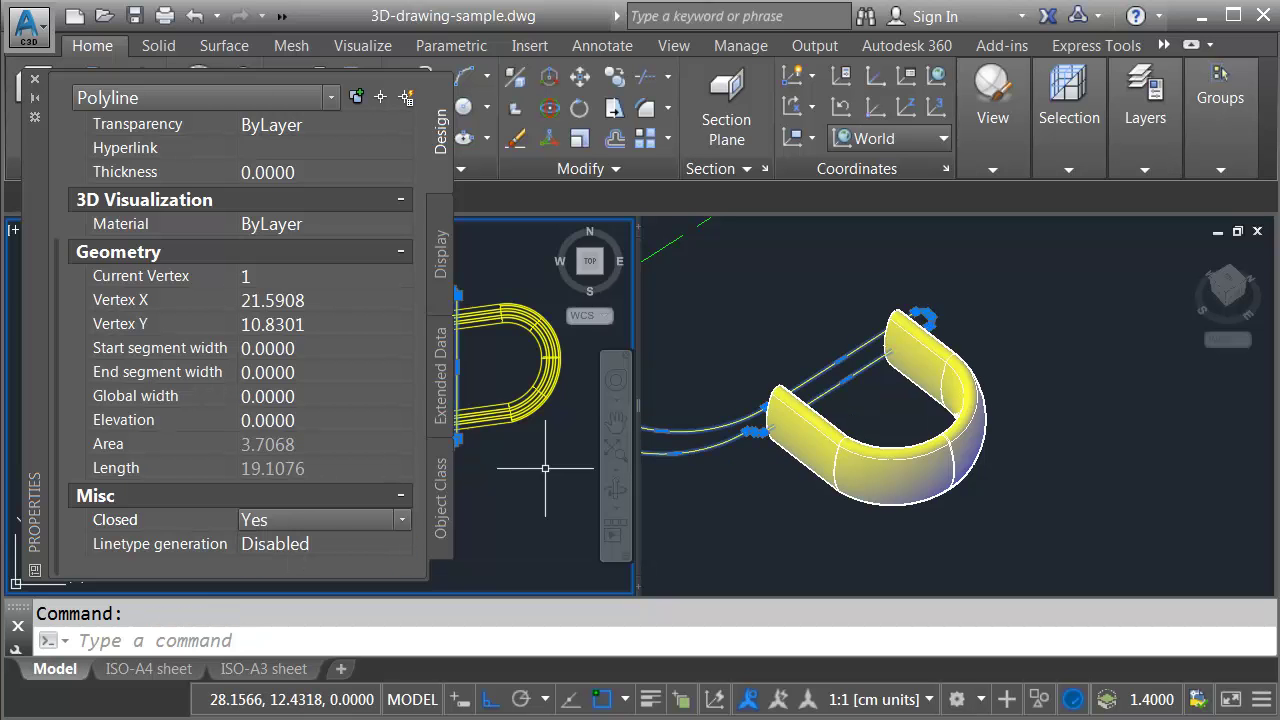
left_click(34, 79)
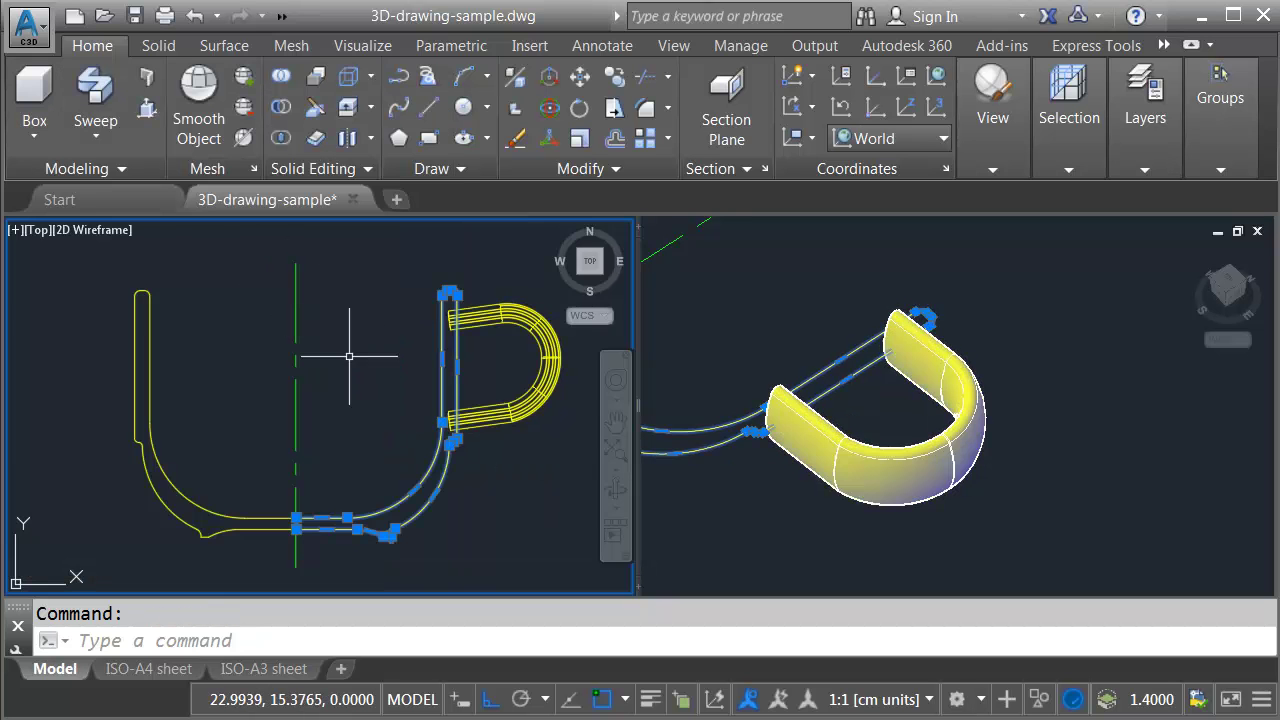
key("Escape")
Step: Adjust the top and 3-D views so the handle solid and cup outline both show
scroll(302, 521, "up", 4)
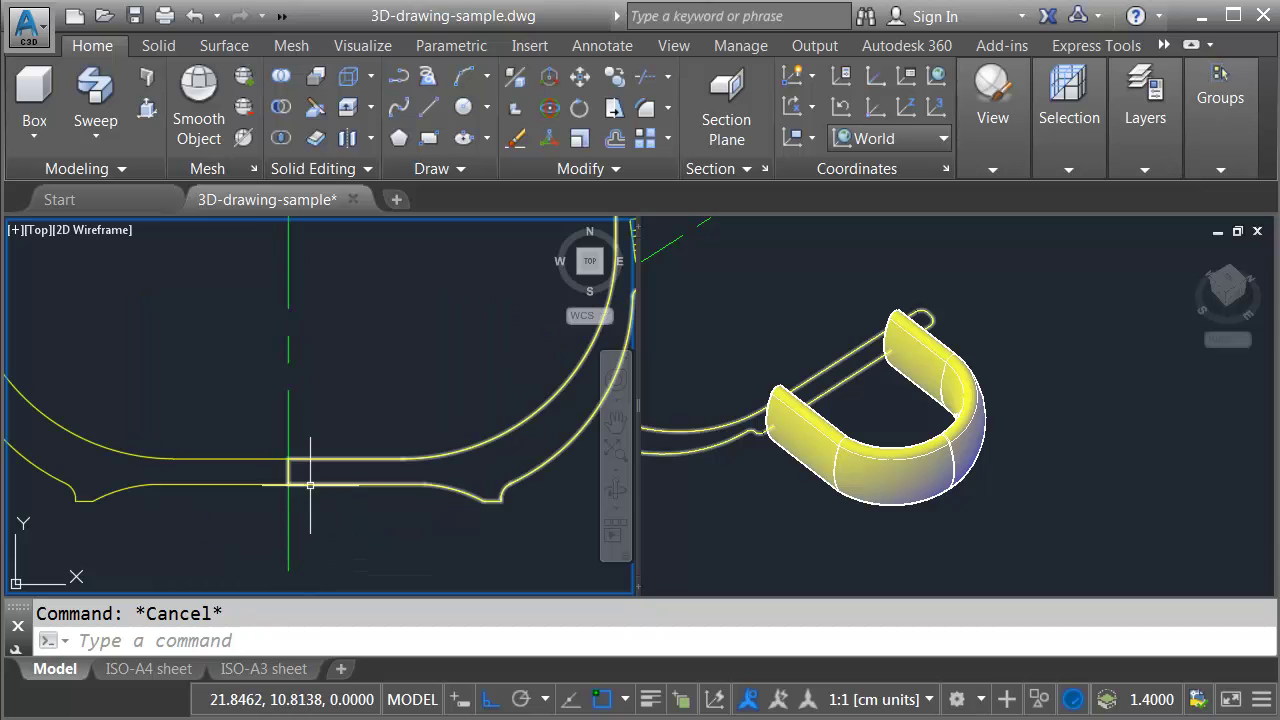
scroll(351, 434, "down", 5)
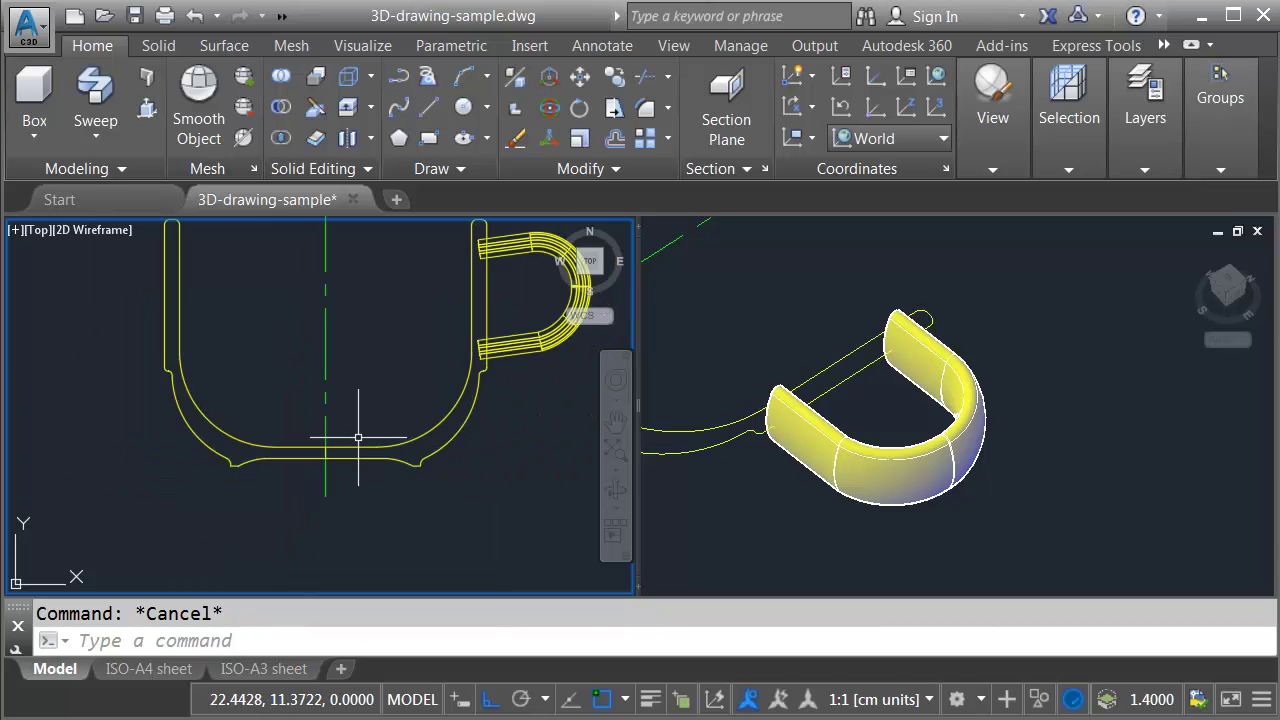
middle_click_drag(387, 441, 397, 449)
left_click(700, 366)
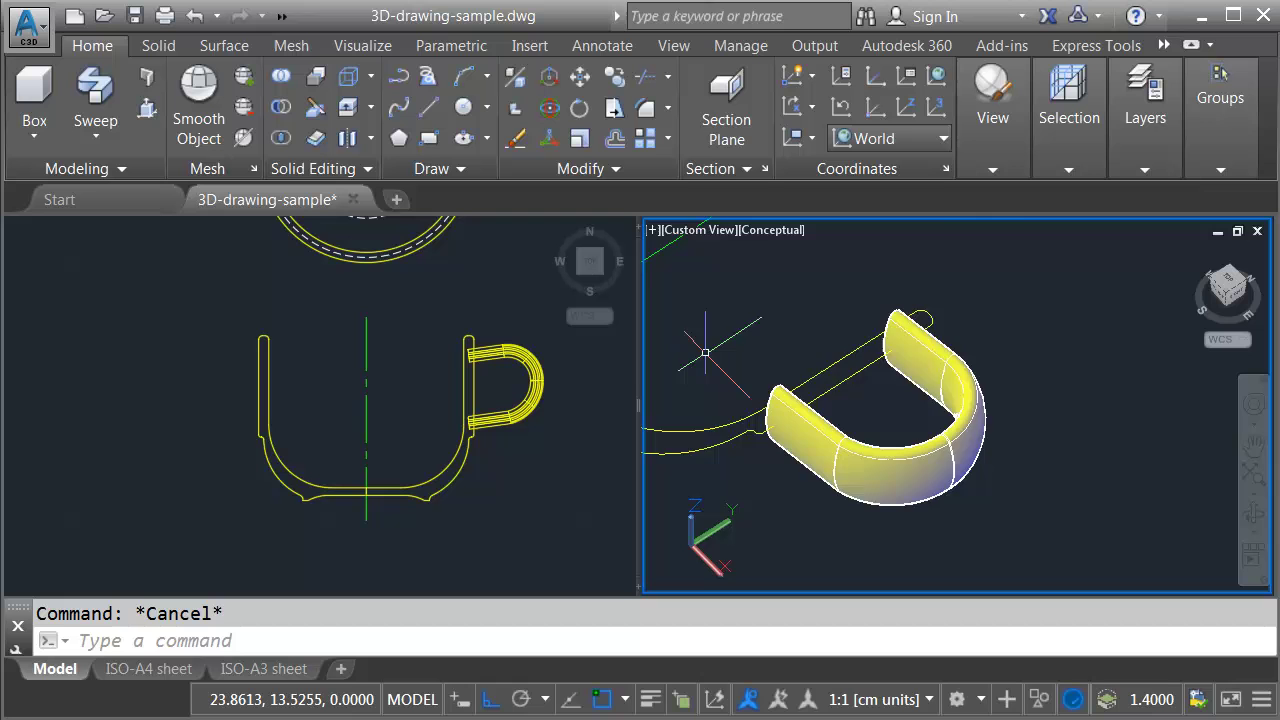
scroll(744, 338, "down", 1)
middle_click_drag(744, 338, 1012, 457)
left_click(503, 499)
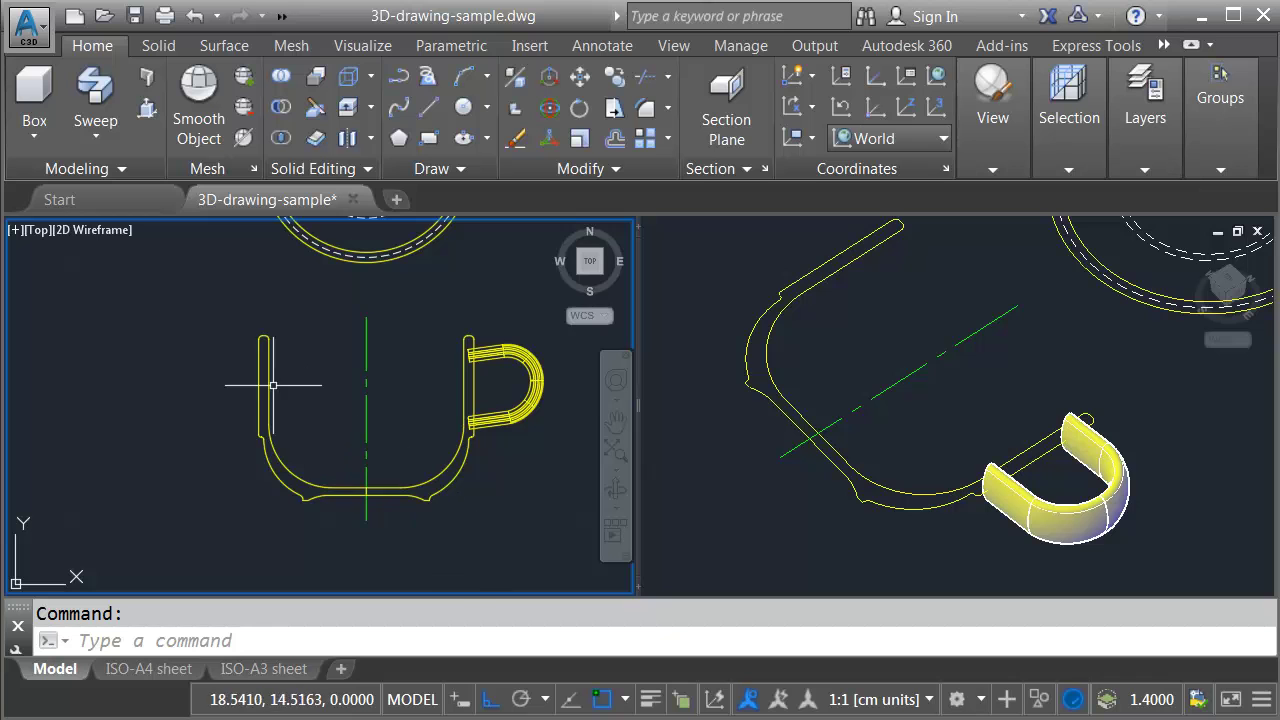
Step: Revolve the cup outline a full 360° about the green centre line's two endpoints
left_click(98, 139)
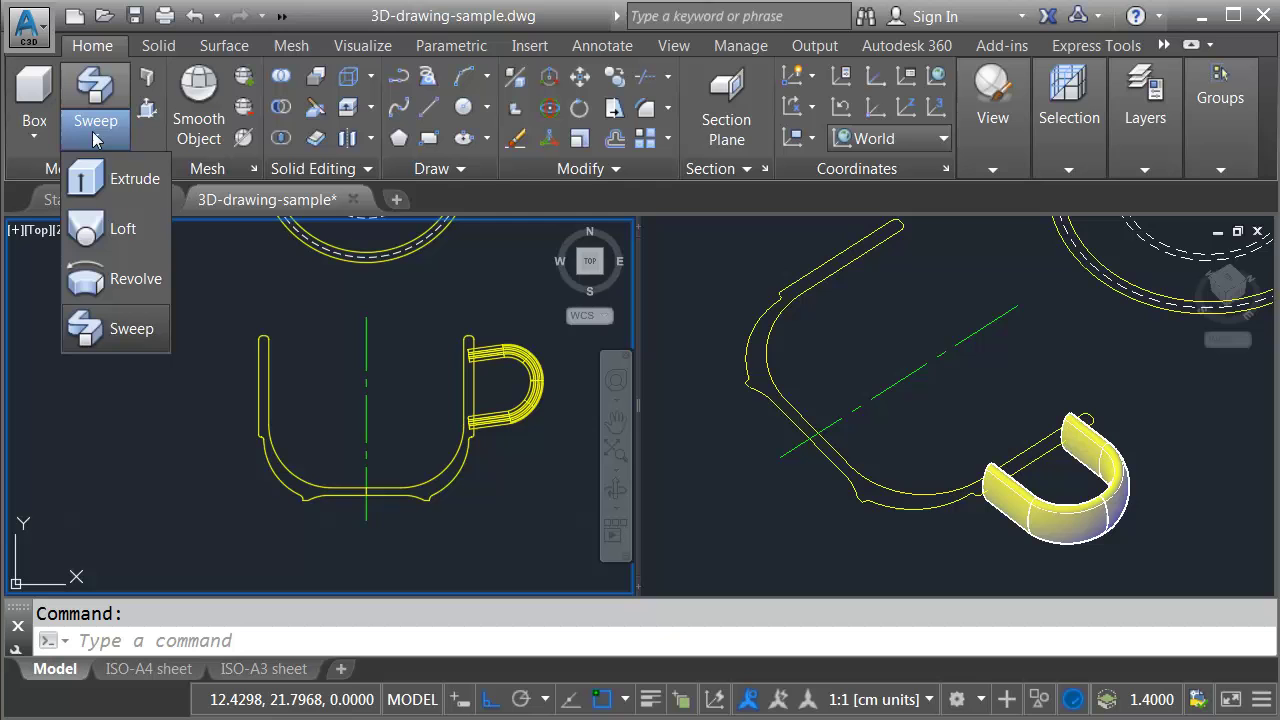
left_click(120, 279)
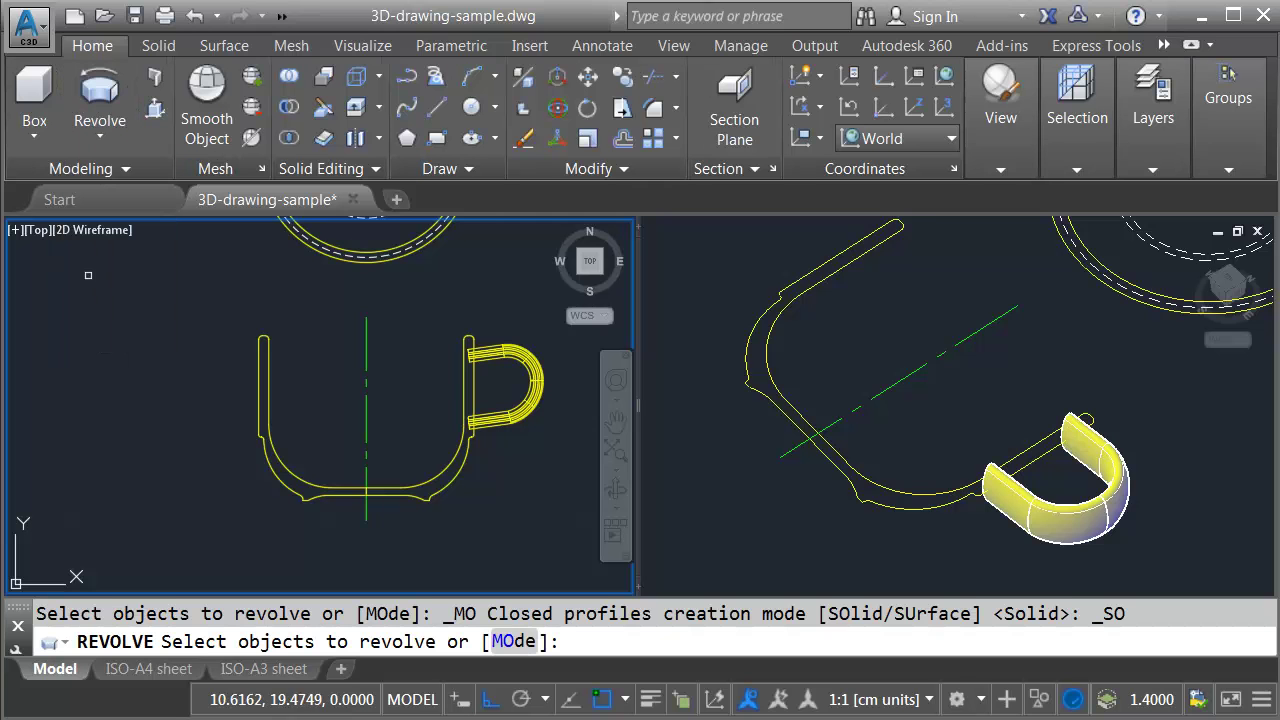
left_click(461, 382)
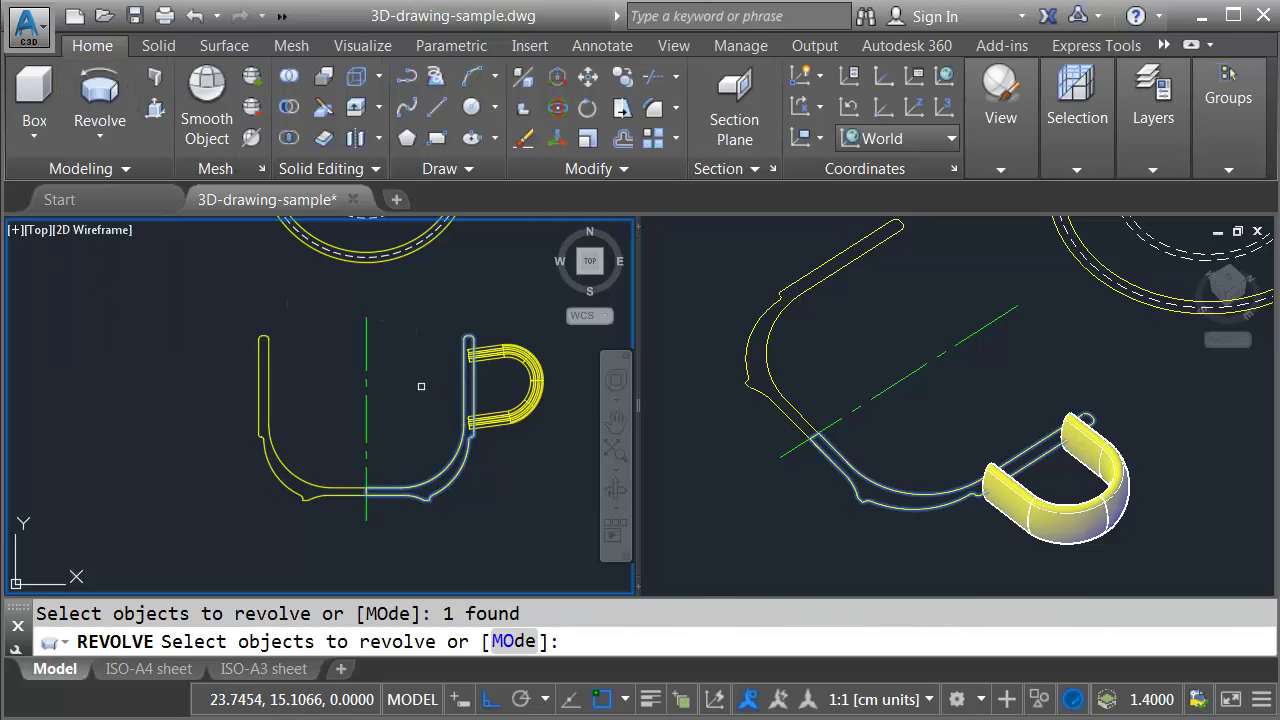
key("Return")
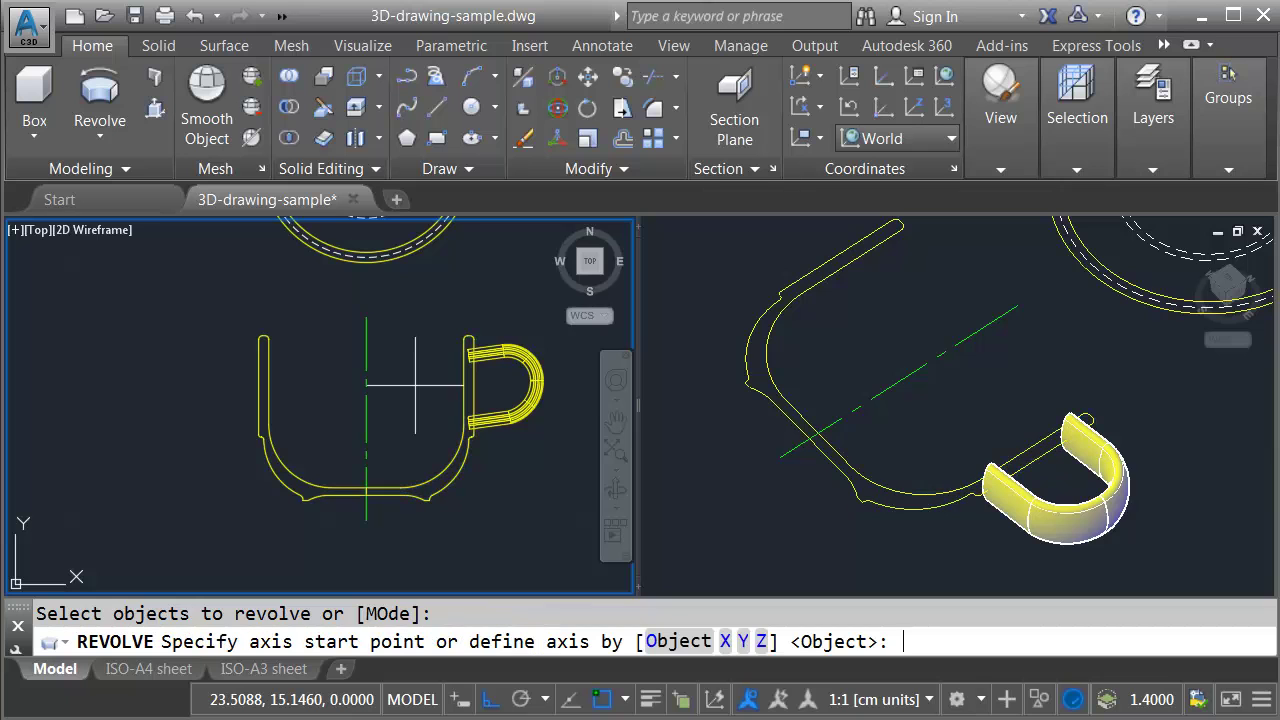
left_click(366, 318)
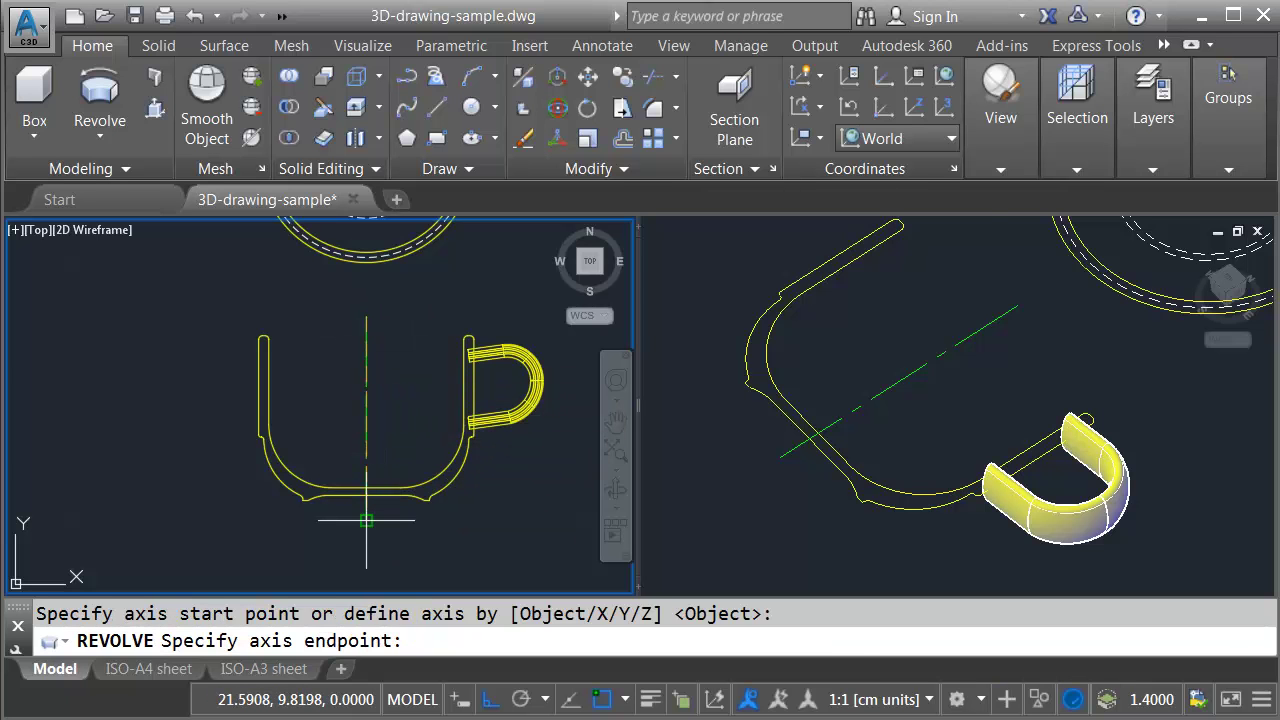
left_click(366, 520)
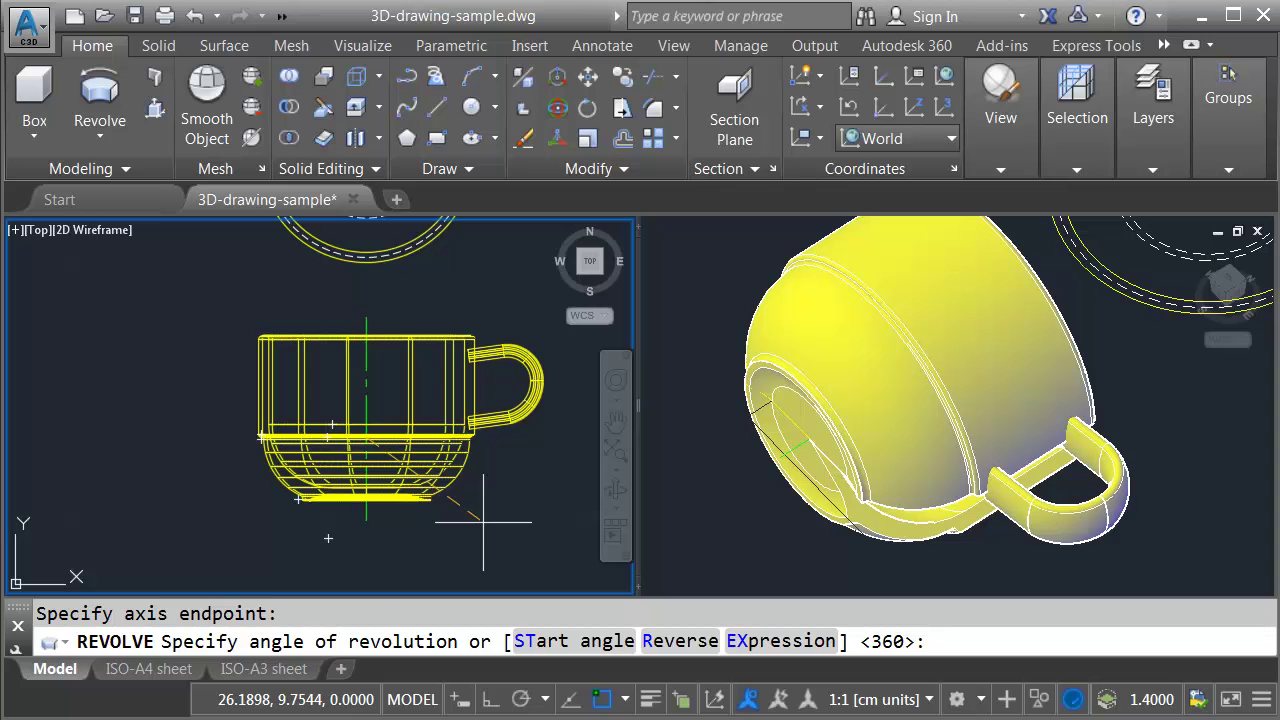
key("Return")
left_click(1153, 462)
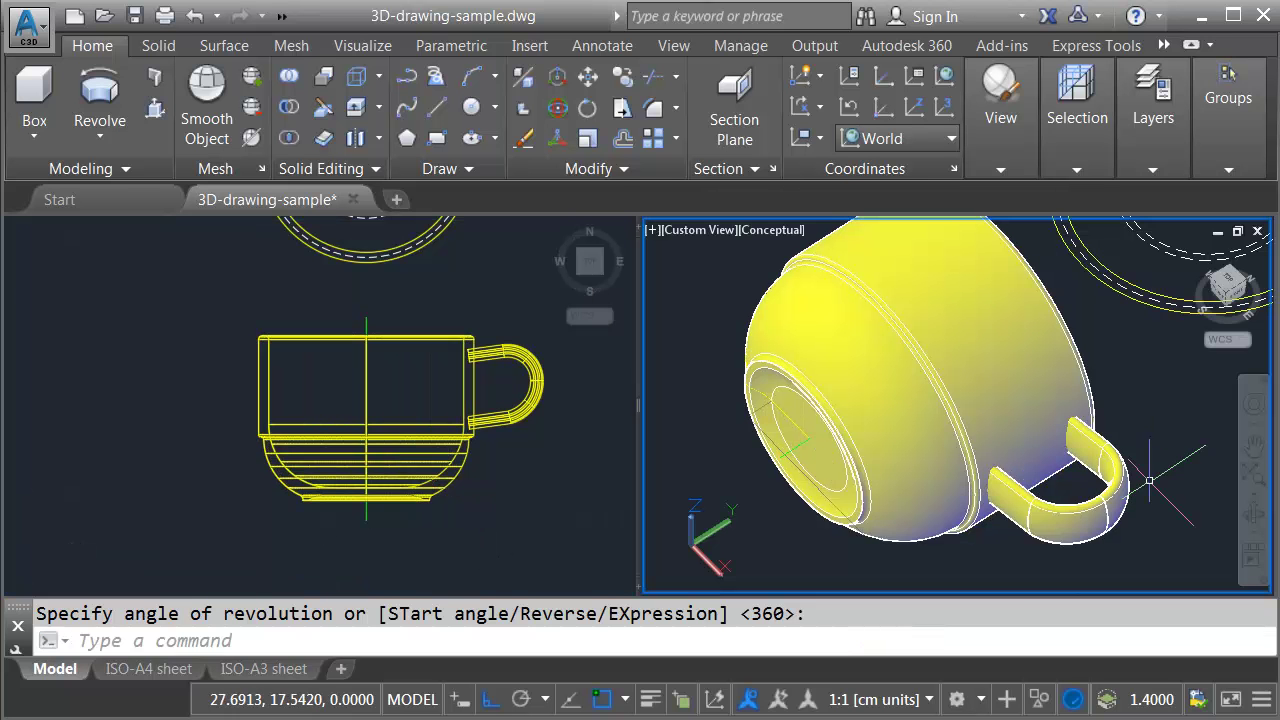
middle_click_drag(1150, 481, 1168, 462, "shift")
Step: Union the swept handle solid with the revolved cup body
left_click(500, 450)
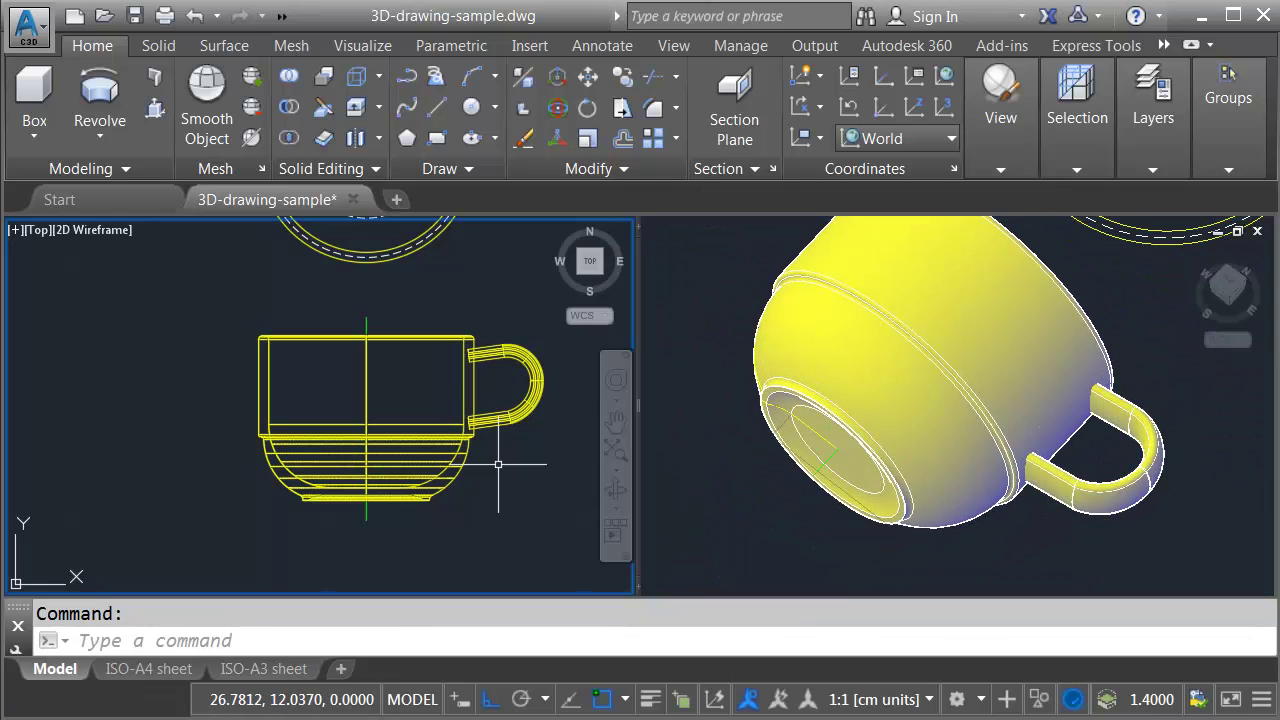
scroll(491, 371, "up", 5)
middle_click_drag(503, 388, 451, 373)
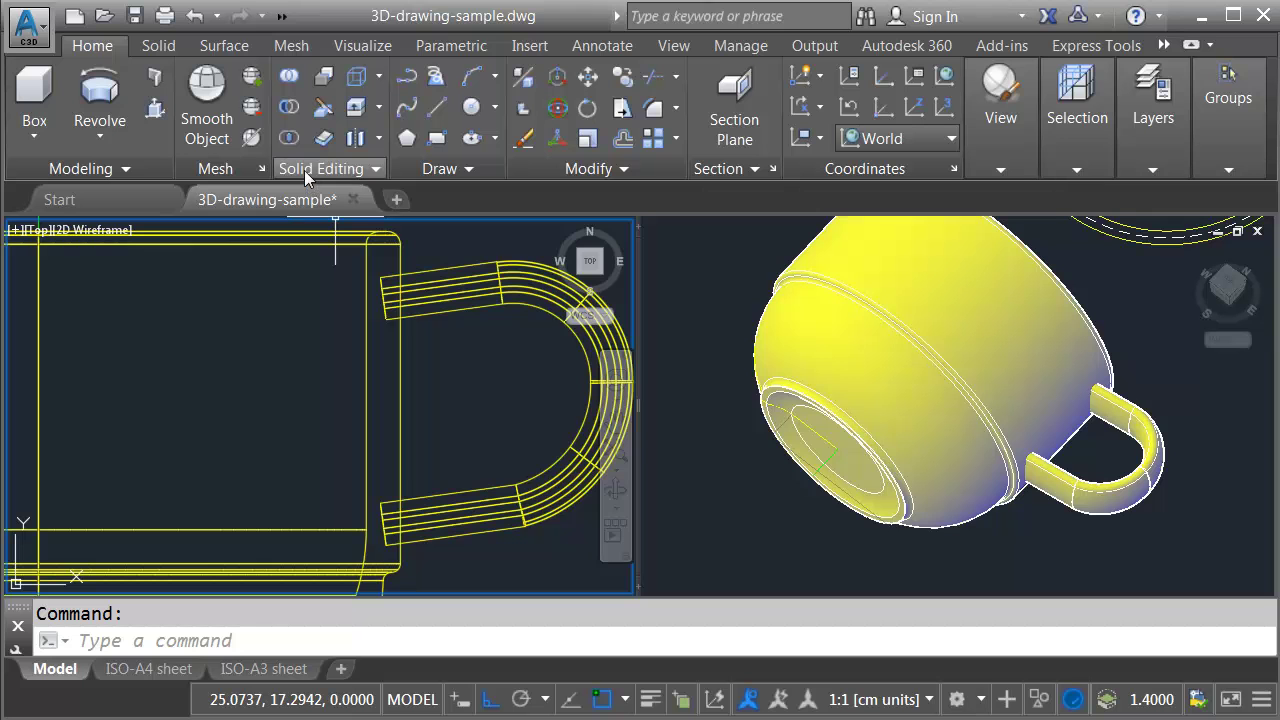
left_click(287, 79)
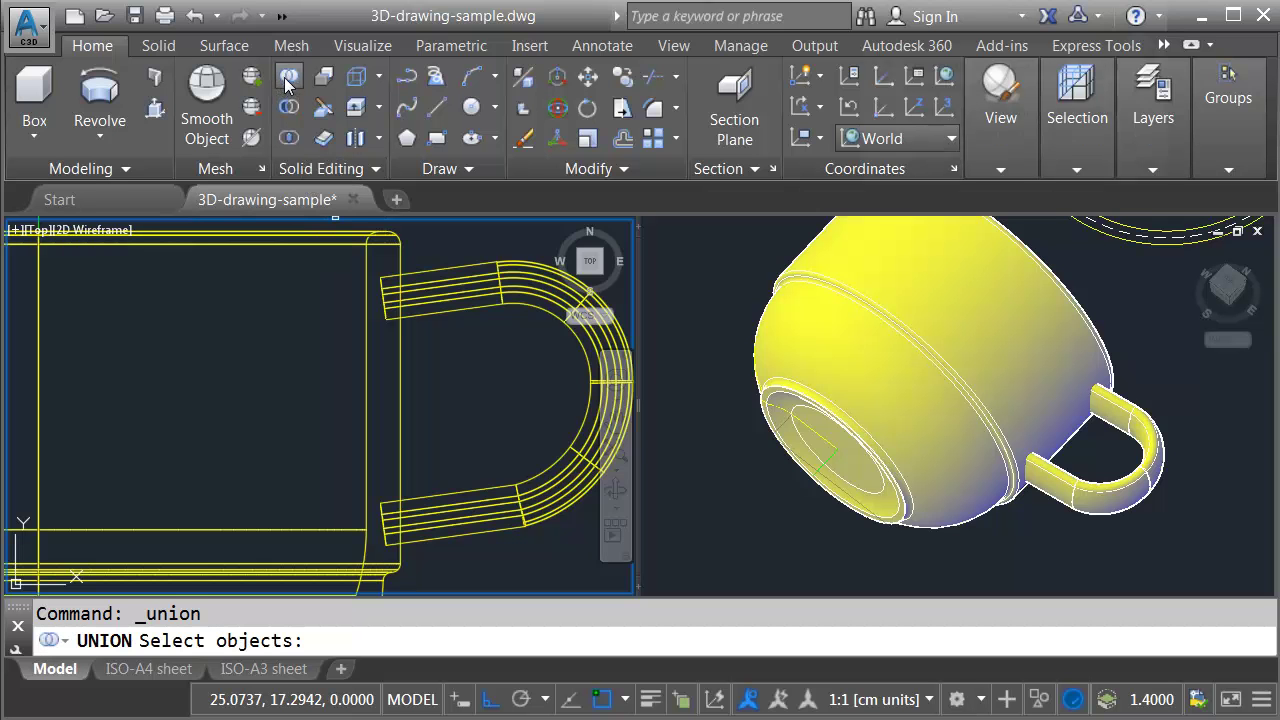
left_click(431, 271)
left_click(406, 256)
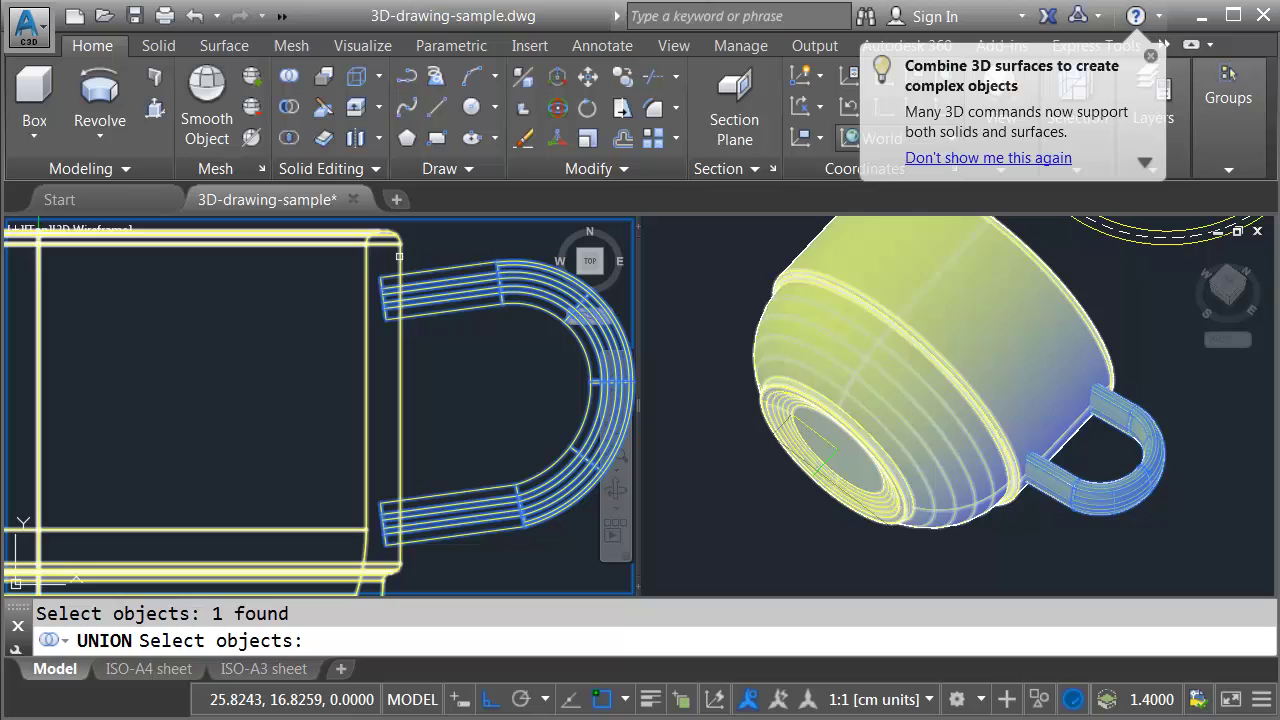
key("Return")
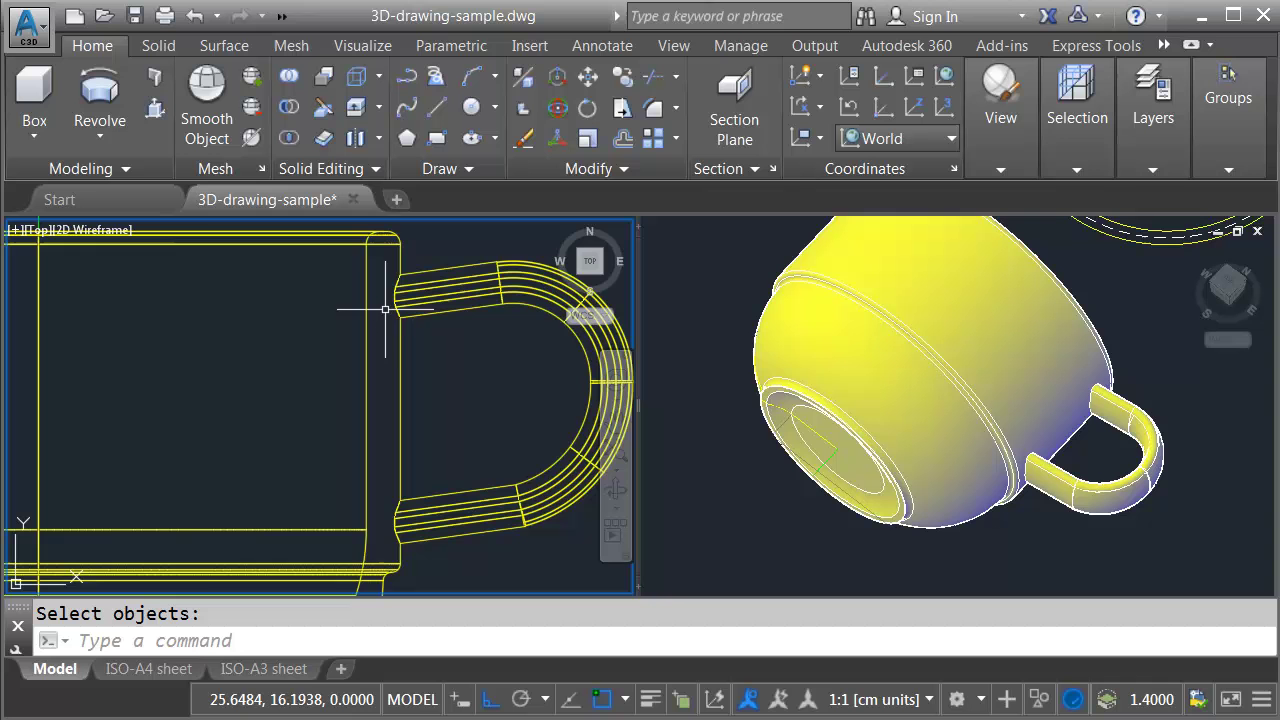
left_click(1110, 452)
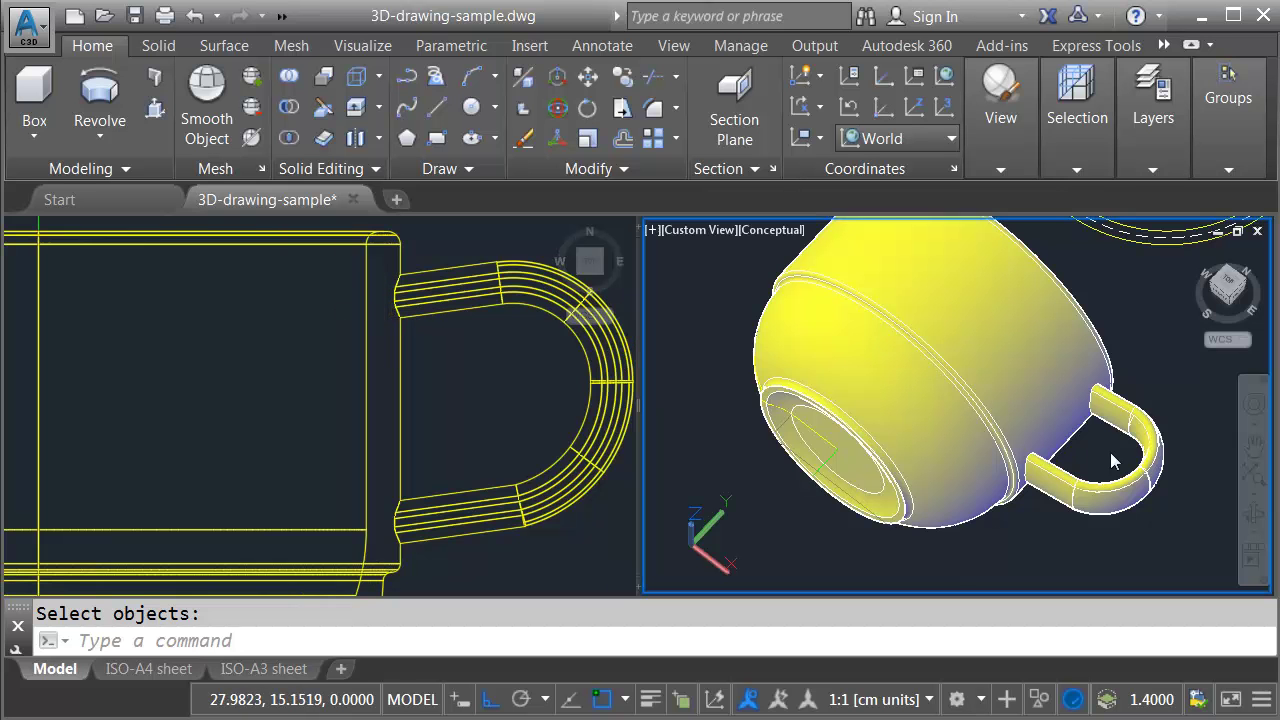
Step: Start a fillet on the handle edge at the cup joint with radius 0.1
scroll(1094, 450, "up", 4)
scroll(1041, 500, "up", 5)
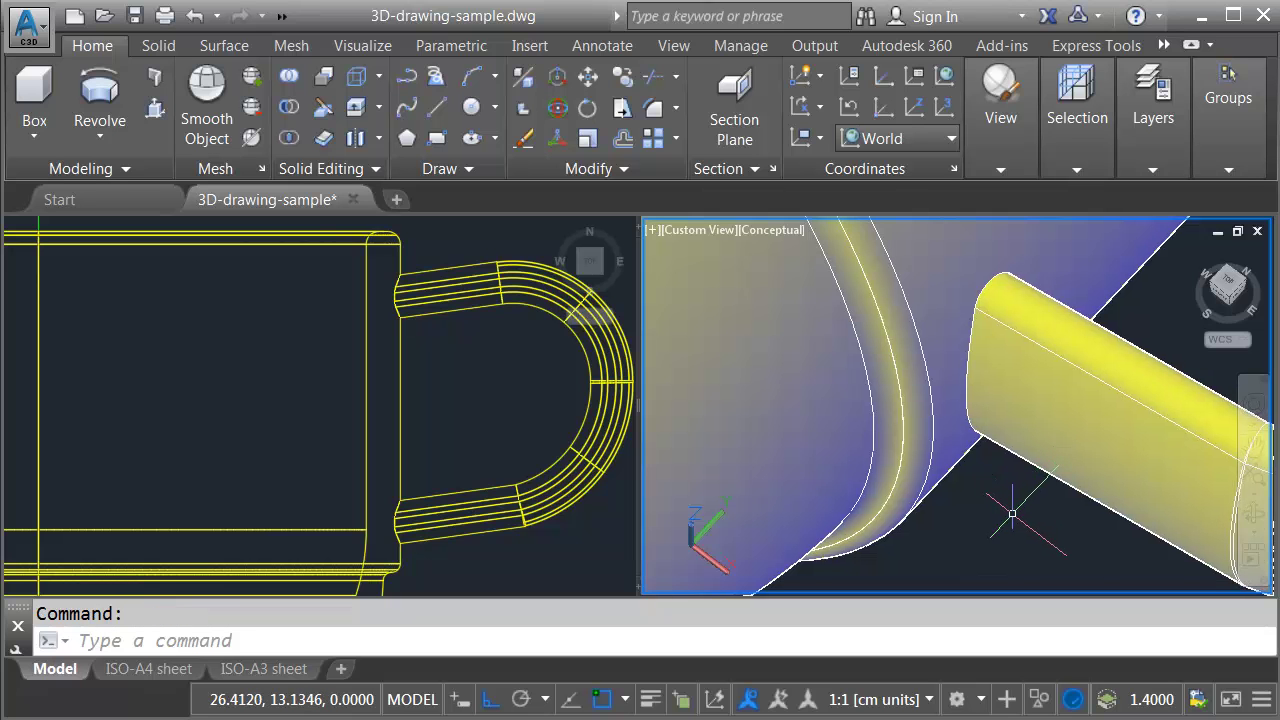
middle_click_drag(965, 422, 964, 375, "shift")
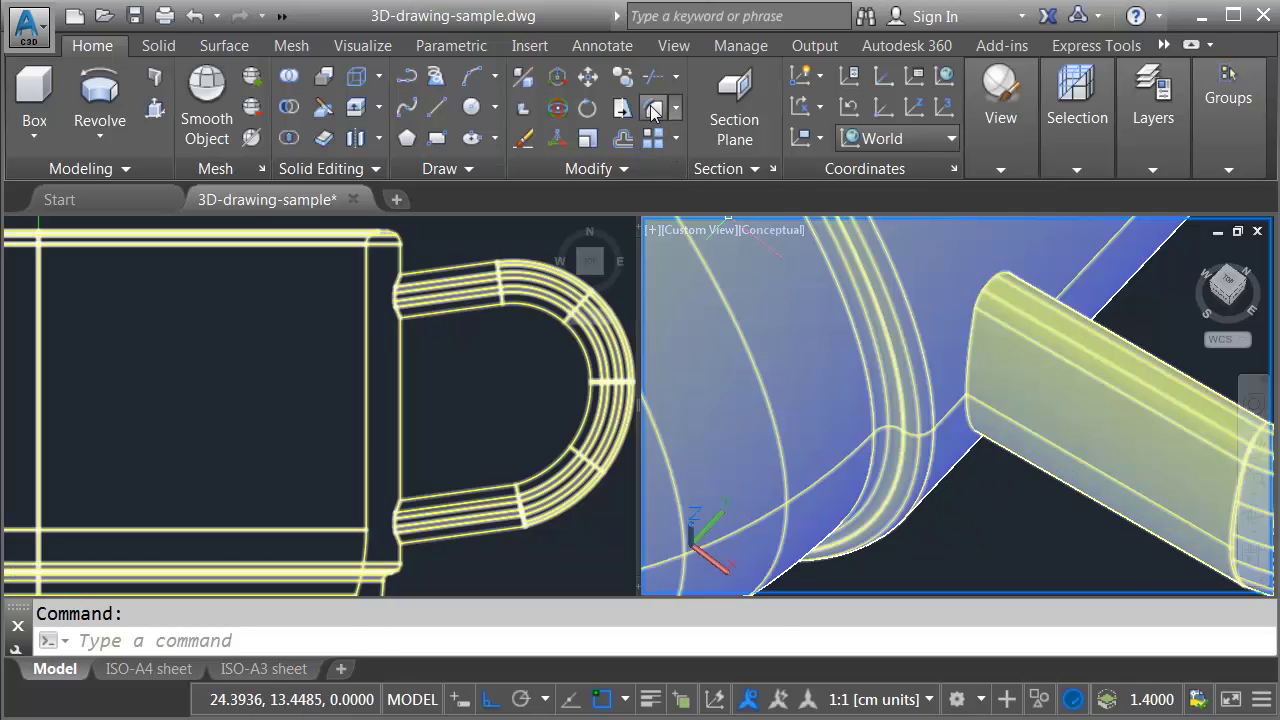
left_click(652, 110)
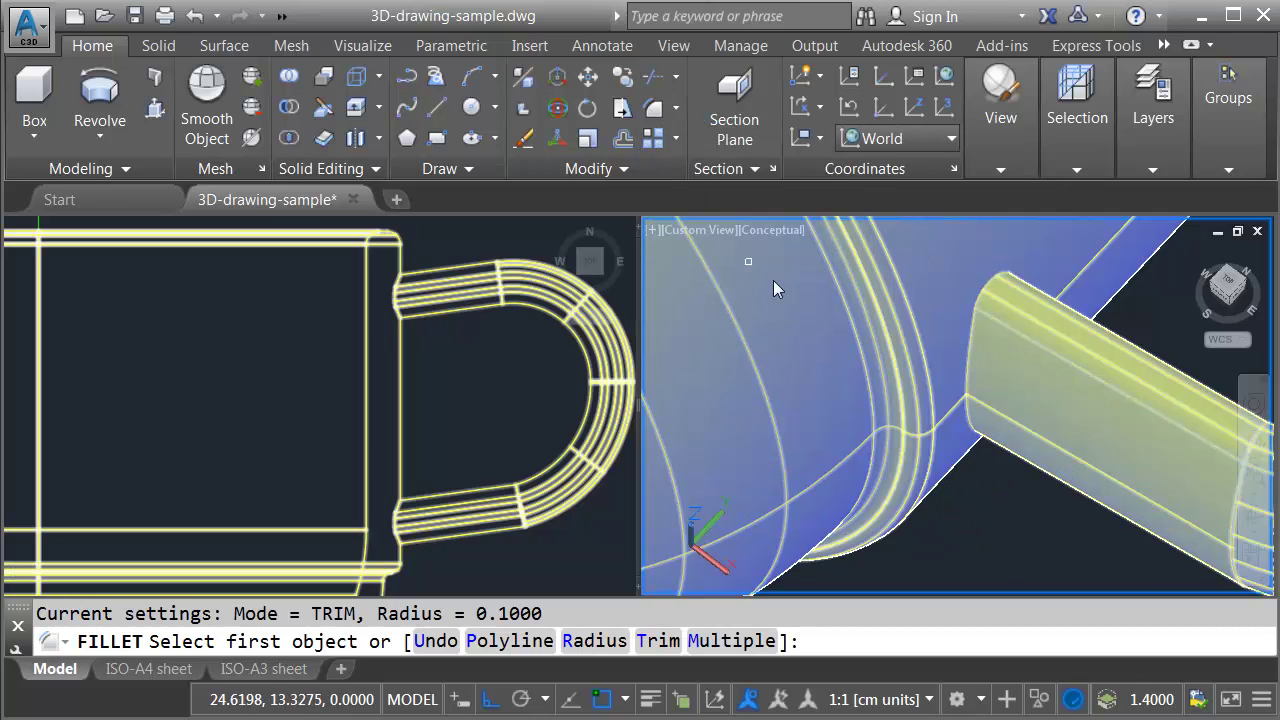
left_click(968, 348)
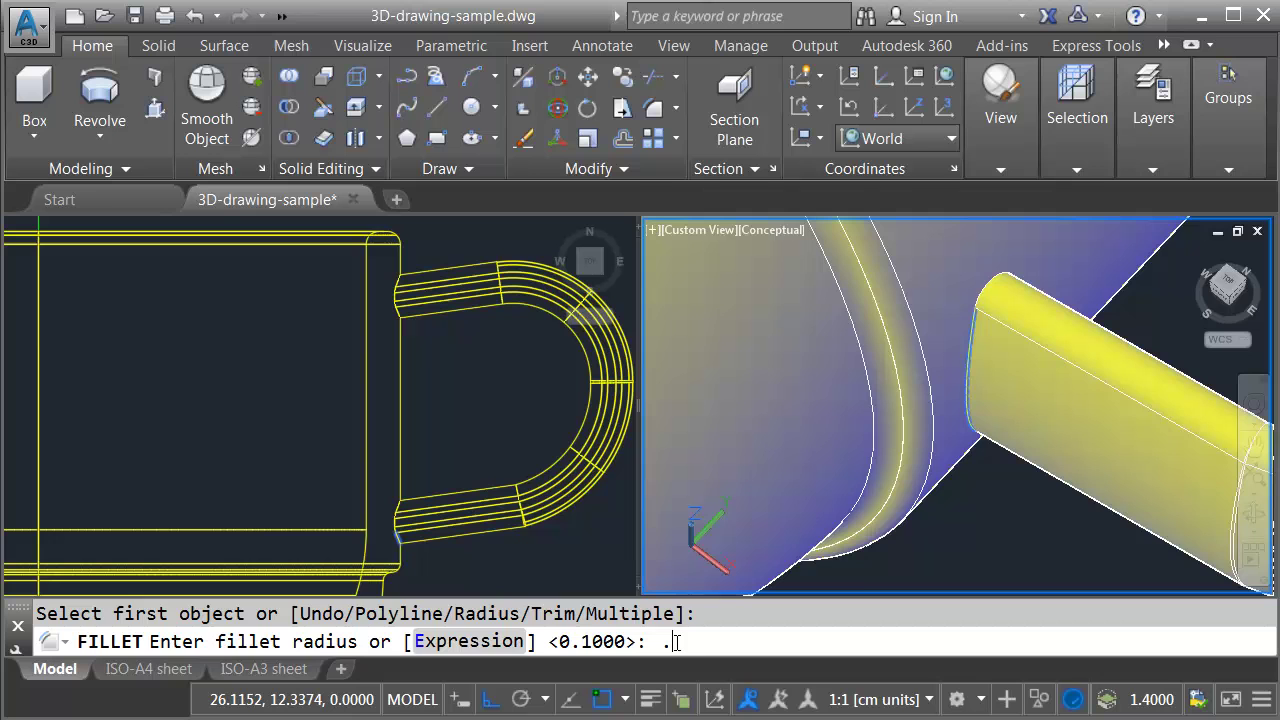
key("Return")
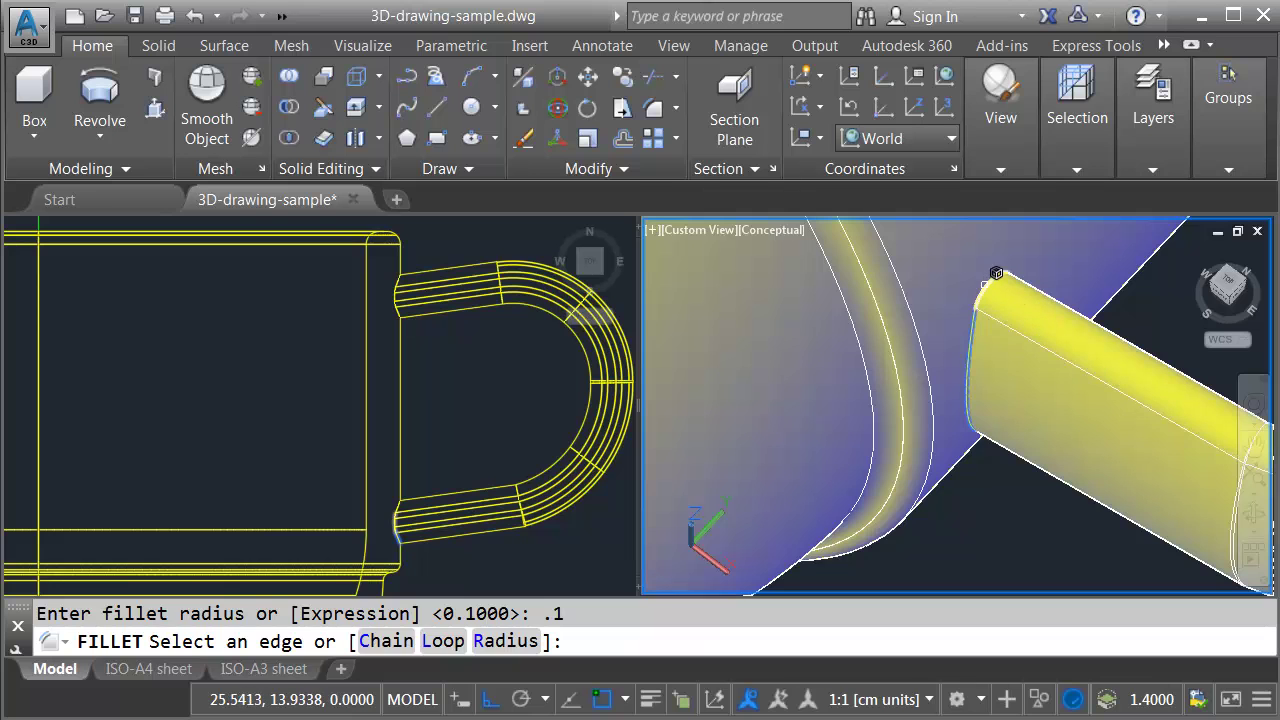
Step: Use Chain mode to fillet the whole edge chain where the handle meets the cup
left_click(386, 642)
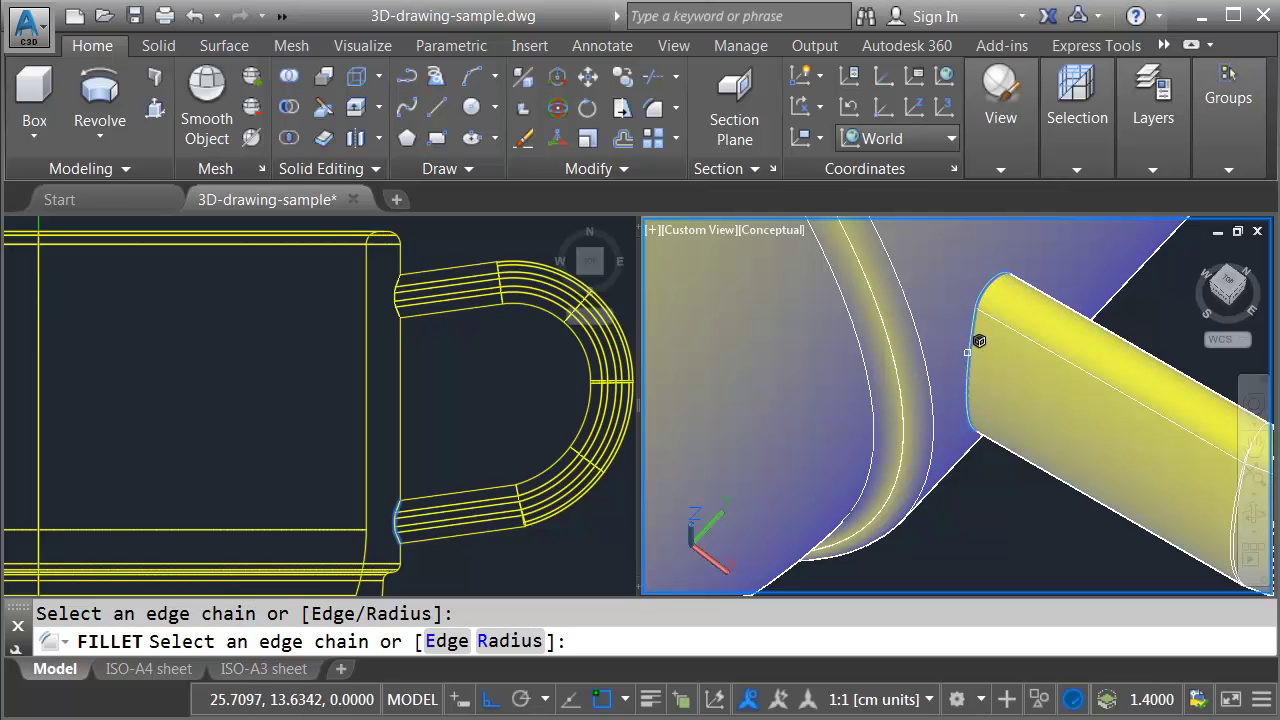
mouse_move(1037, 391)
middle_mouse_down("shift")
mouse_move(1043, 420)
mouse_move(1051, 400)
middle_mouse_up("shift")
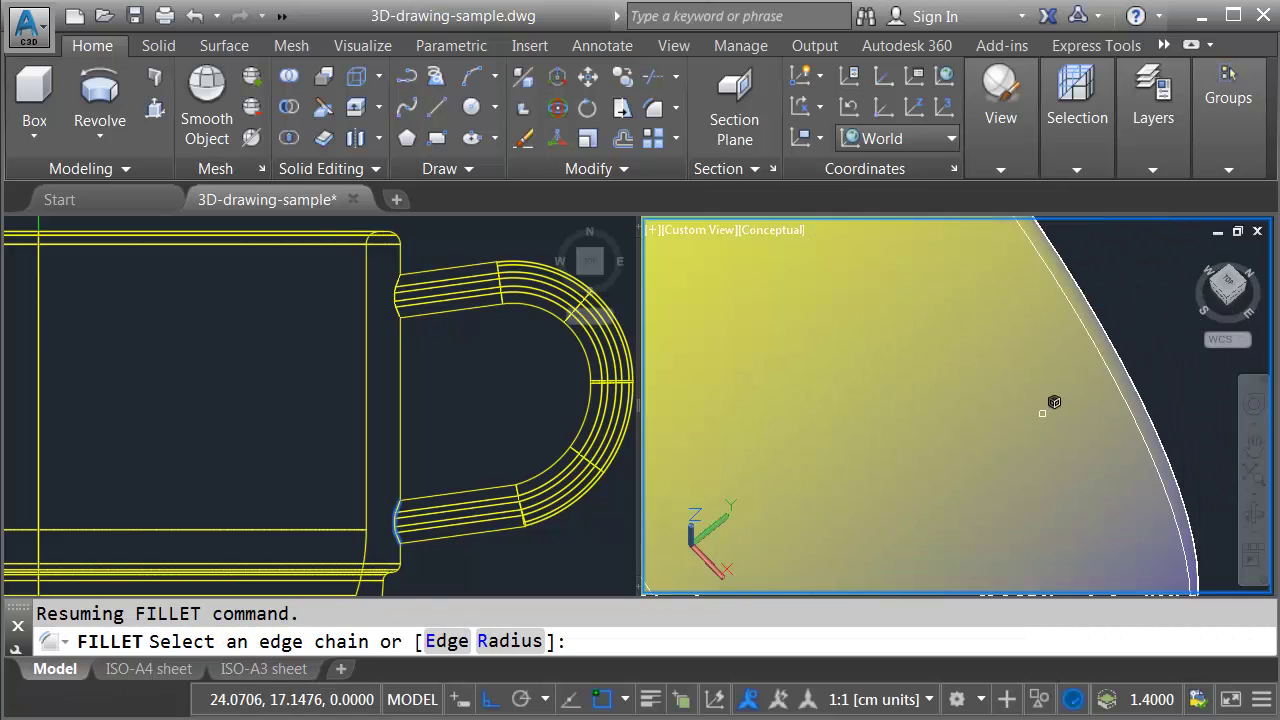
middle_click_drag(964, 482, 1064, 315, "shift")
middle_click_drag(1083, 543, 941, 469, "shift")
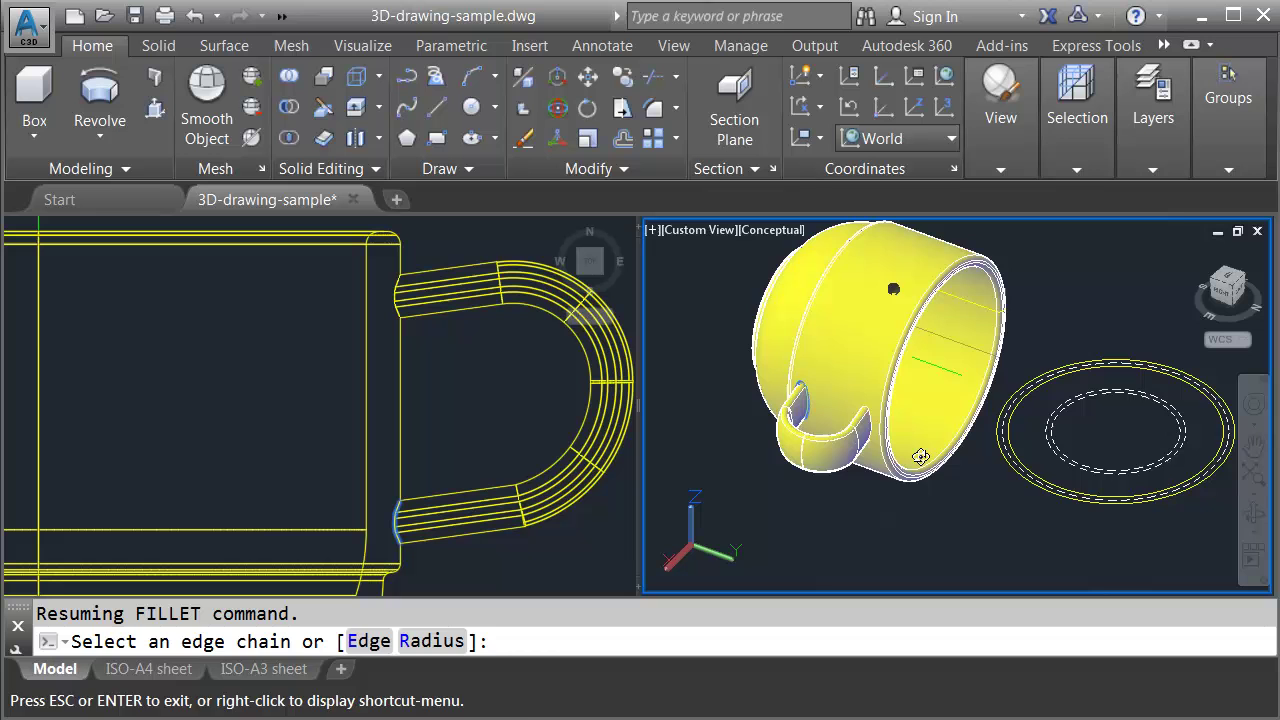
middle_click_drag(835, 420, 997, 390, "shift")
scroll(1093, 386, "up", 6)
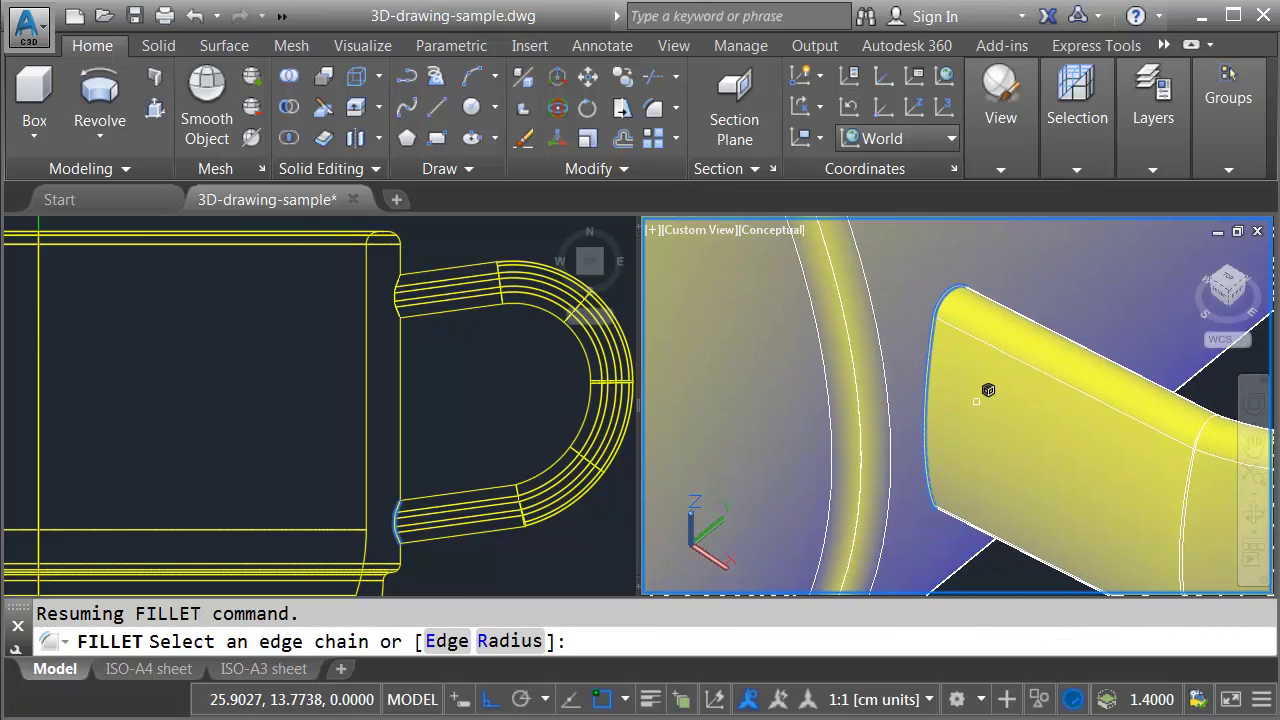
left_click(977, 401)
key("Return")
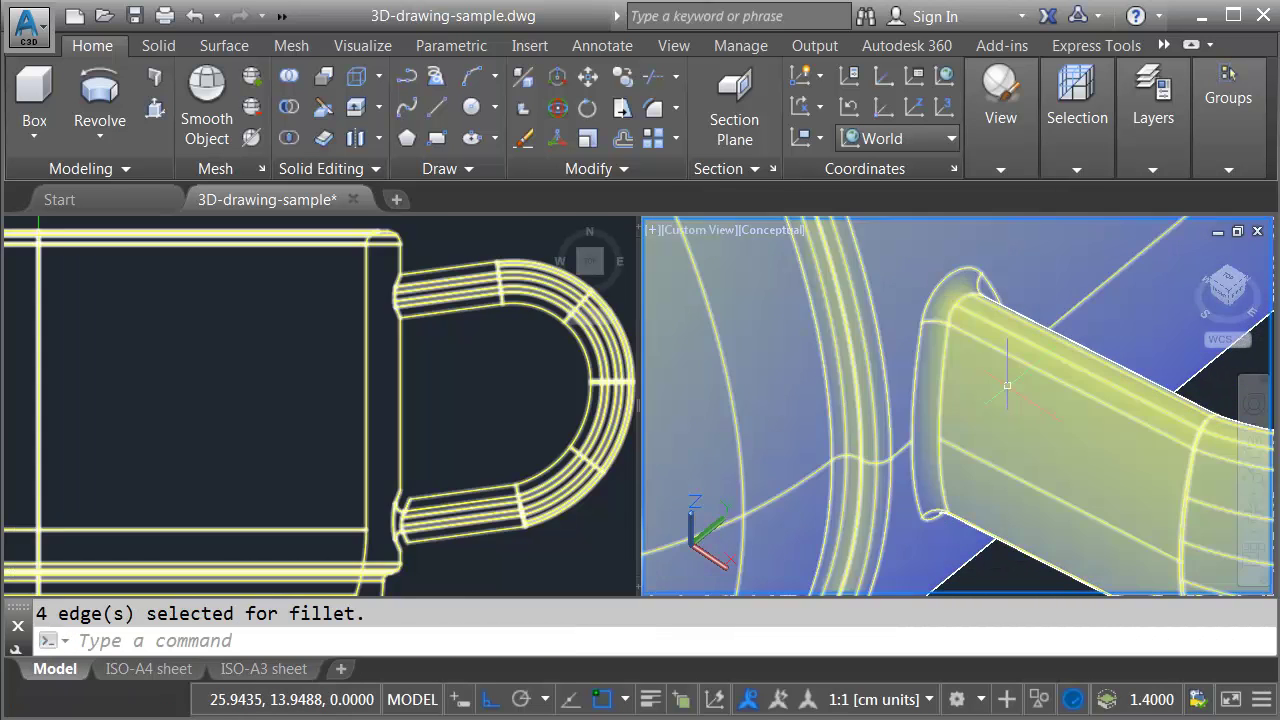
middle_click_drag(1024, 370, 850, 440, "shift")
Step: Fillet the handle's other cup joint along a four-edge chain at radius 0.1000
scroll(958, 370, "up", 3)
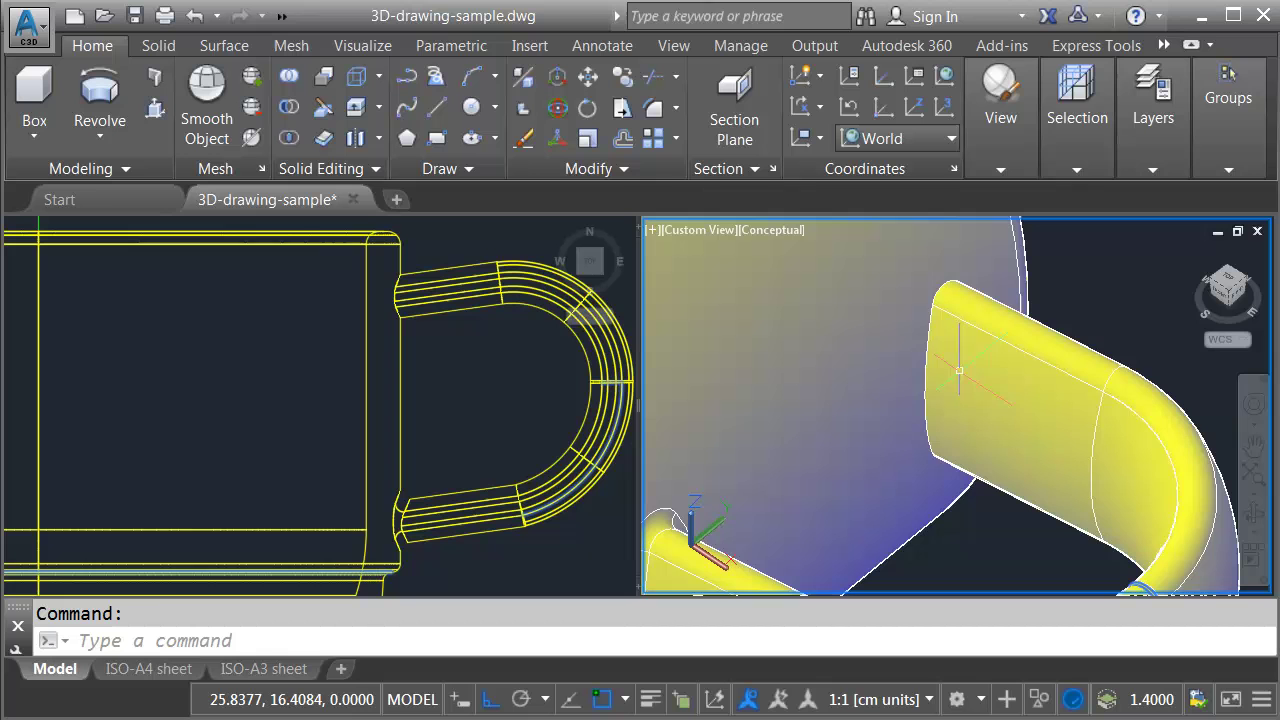
key("Return")
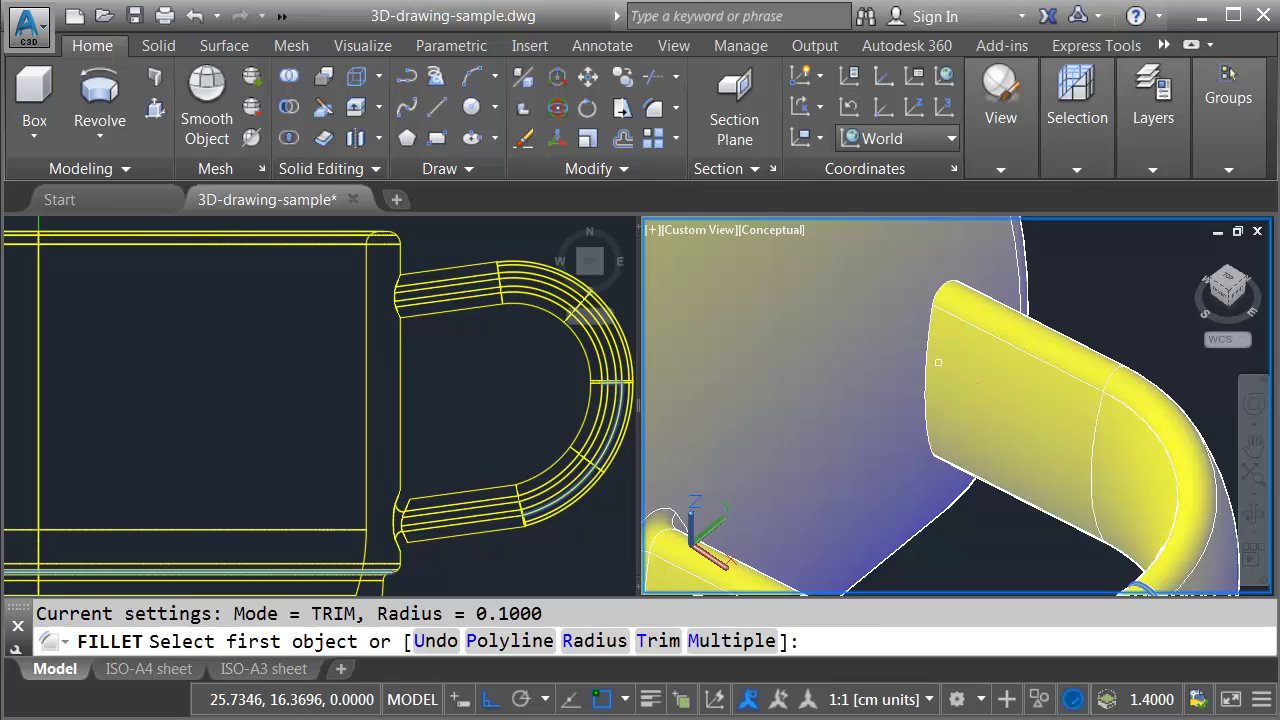
left_click(925, 359)
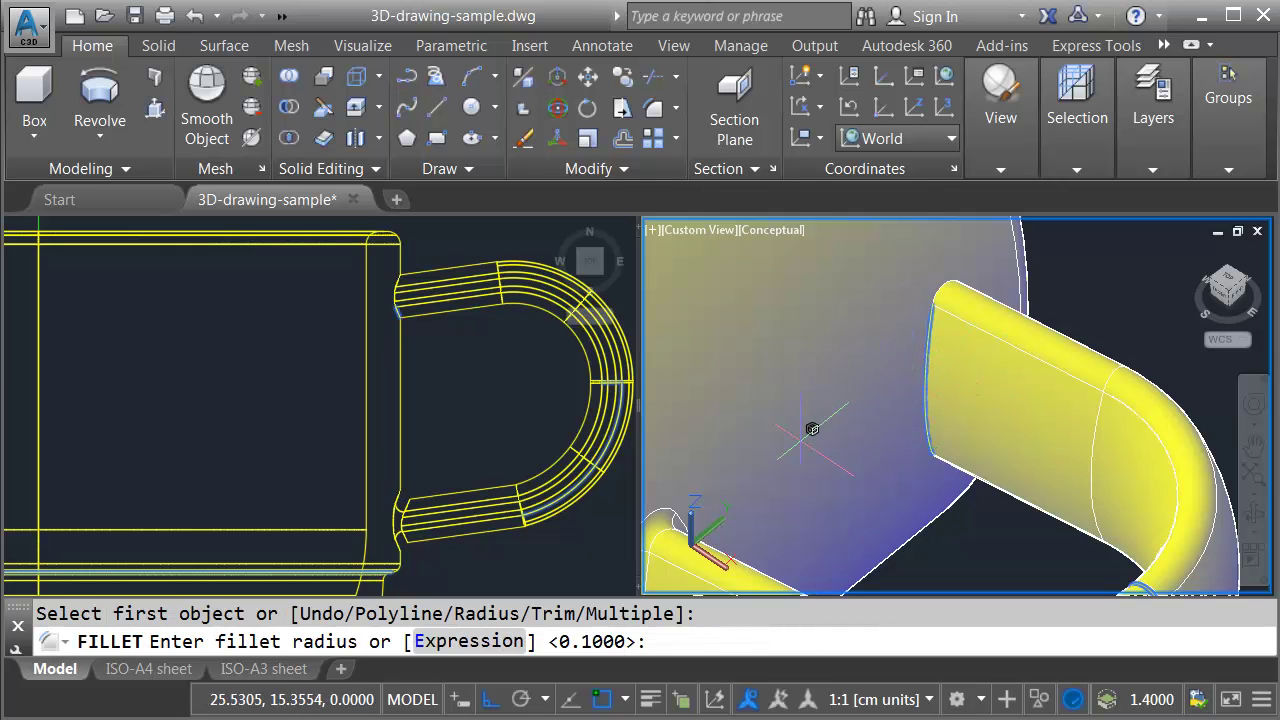
key("Return")
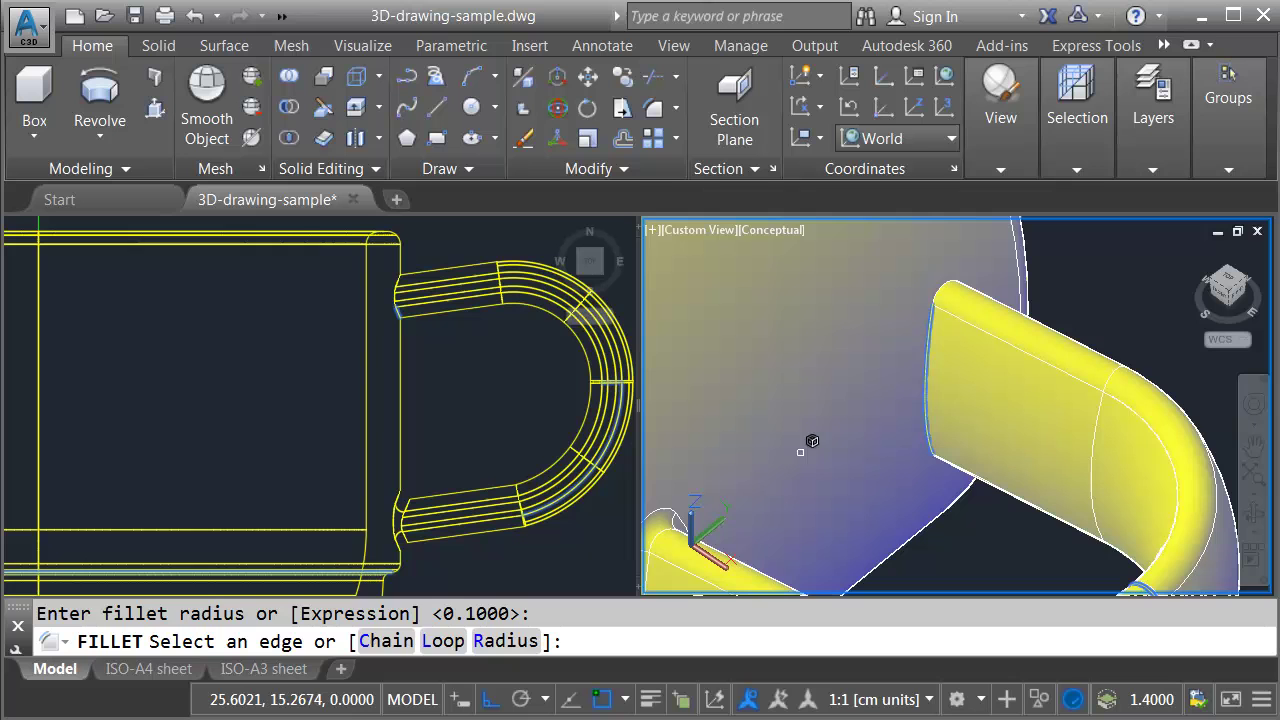
left_click(386, 640)
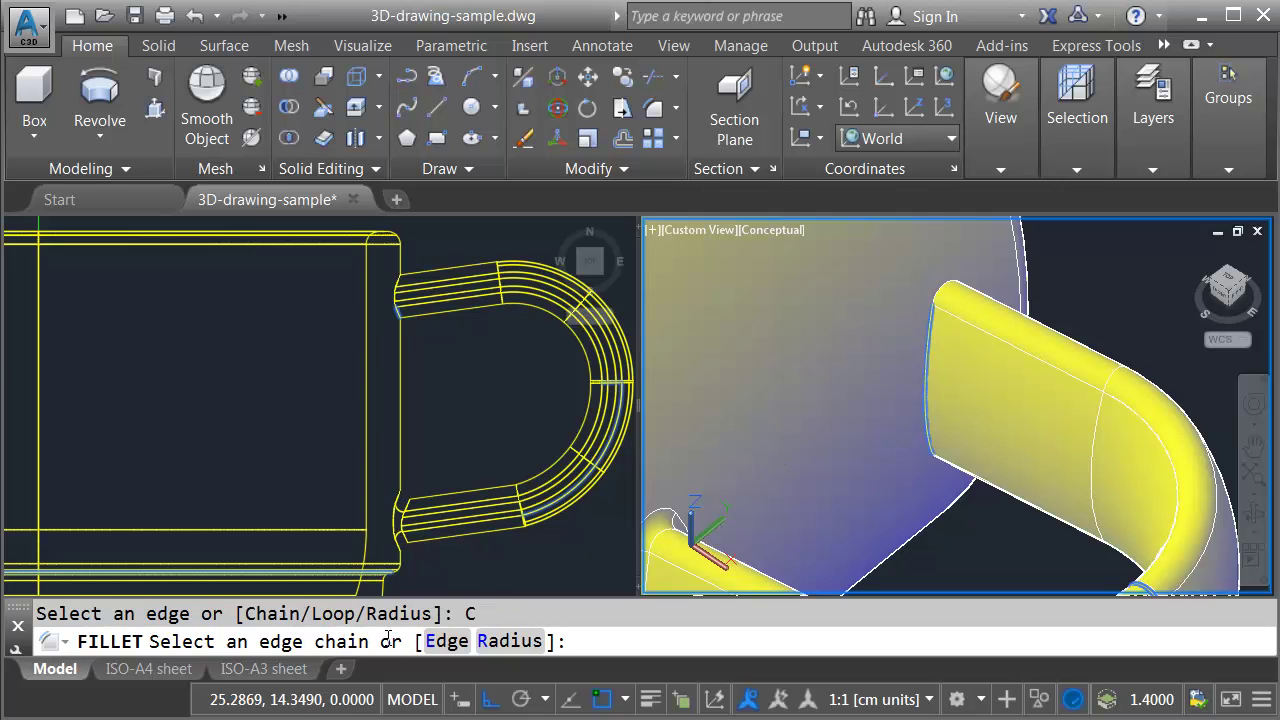
left_click(928, 347)
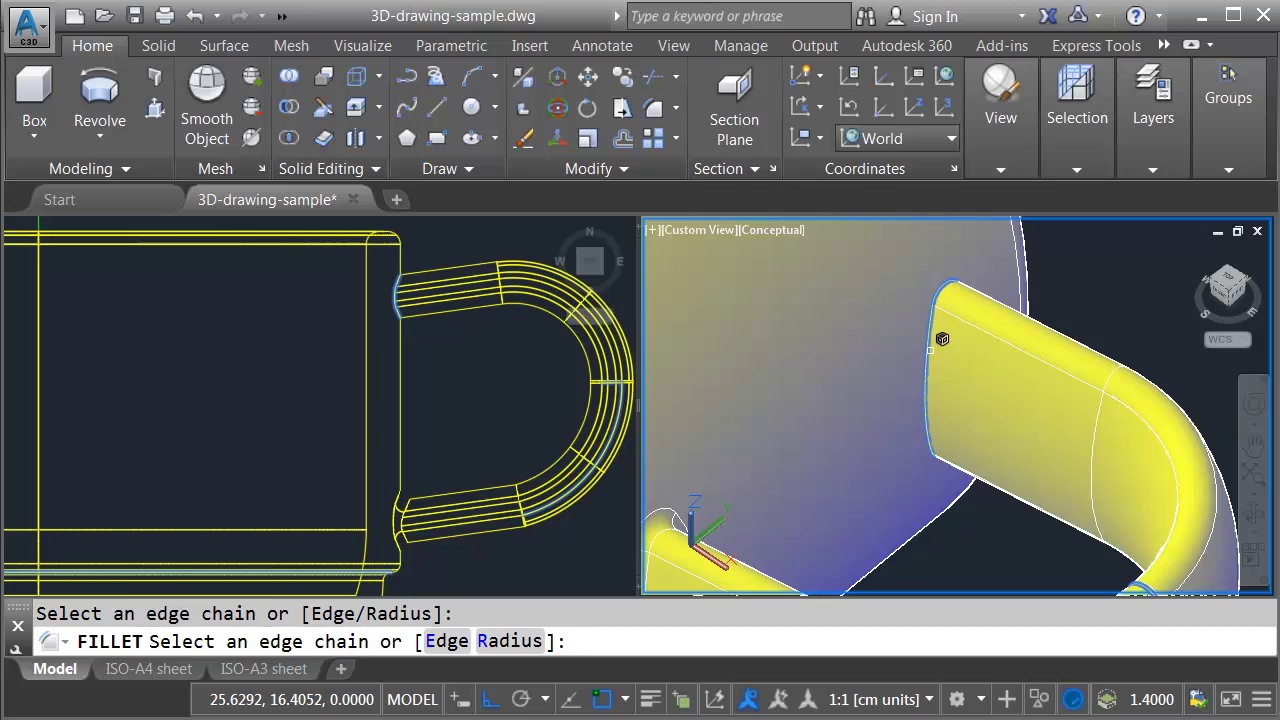
key("Return")
key("Return")
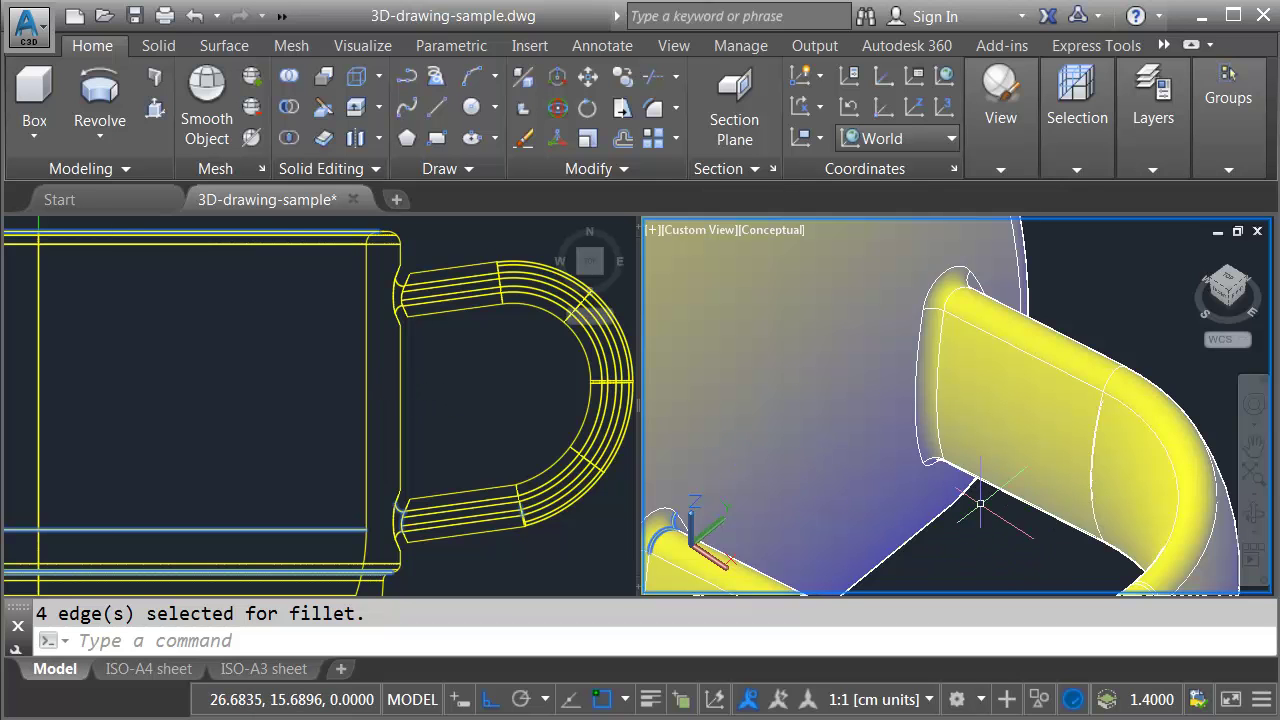
Step: Change the viewport configuration from two side-by-side views to Single
left_click(652, 230)
mouse_move(667, 282)
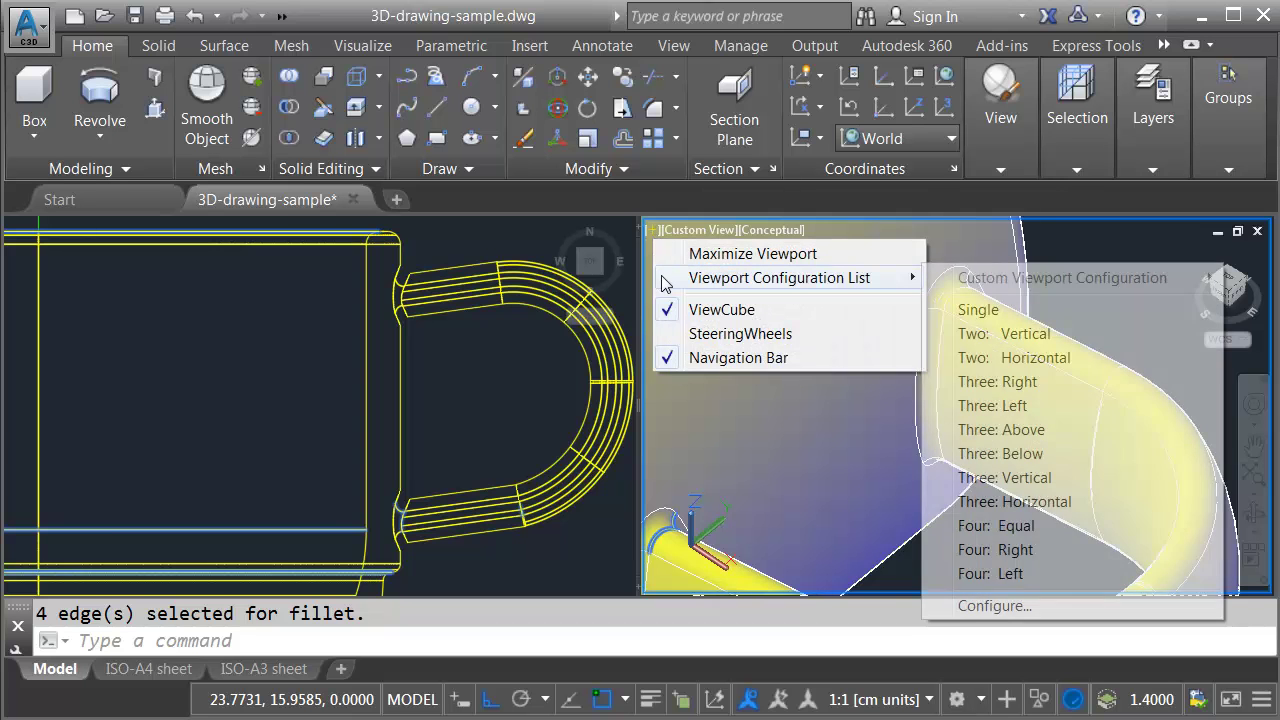
left_click(966, 311)
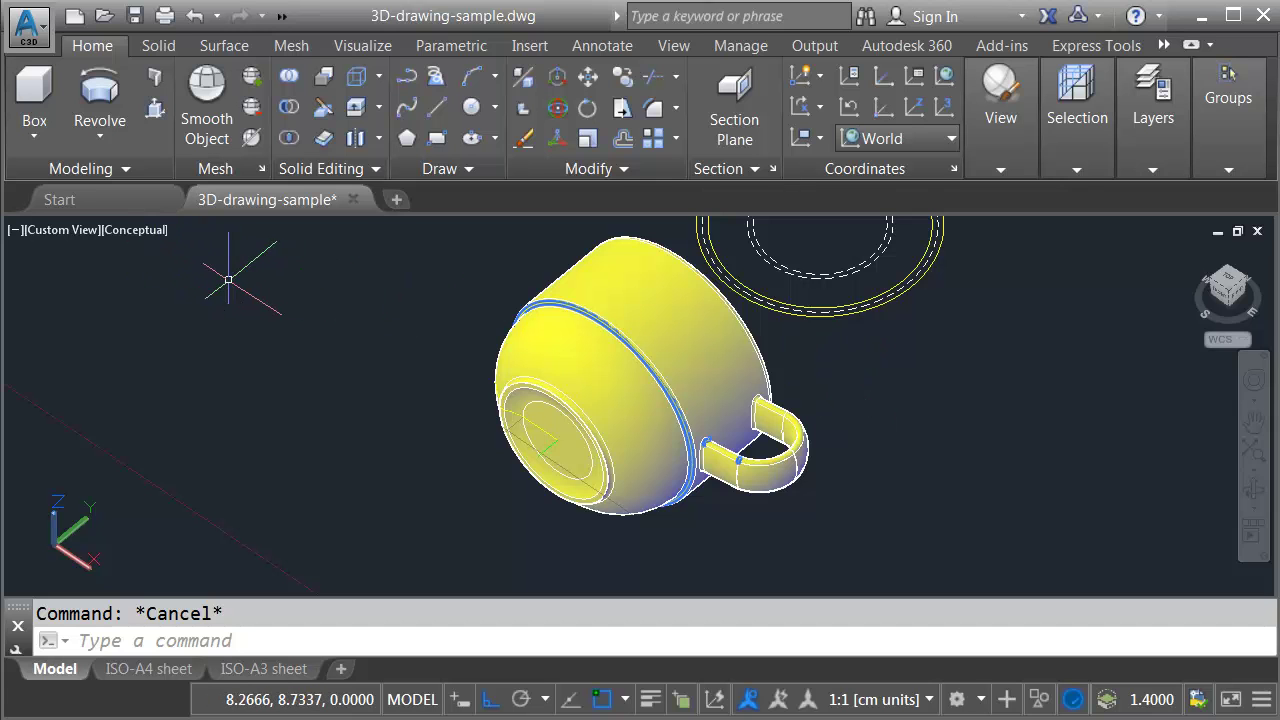
Step: Rotate the cup solid upright with the gizmo so its opening faces up
left_click(559, 272)
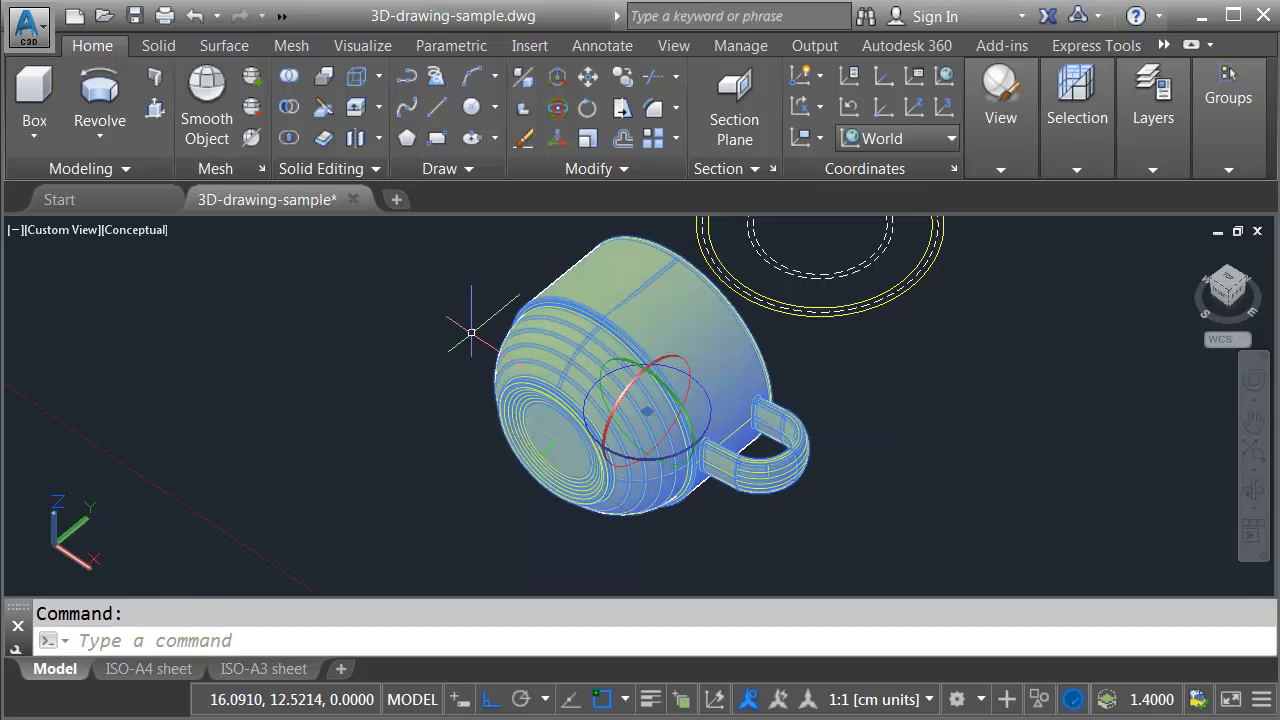
left_click(619, 403)
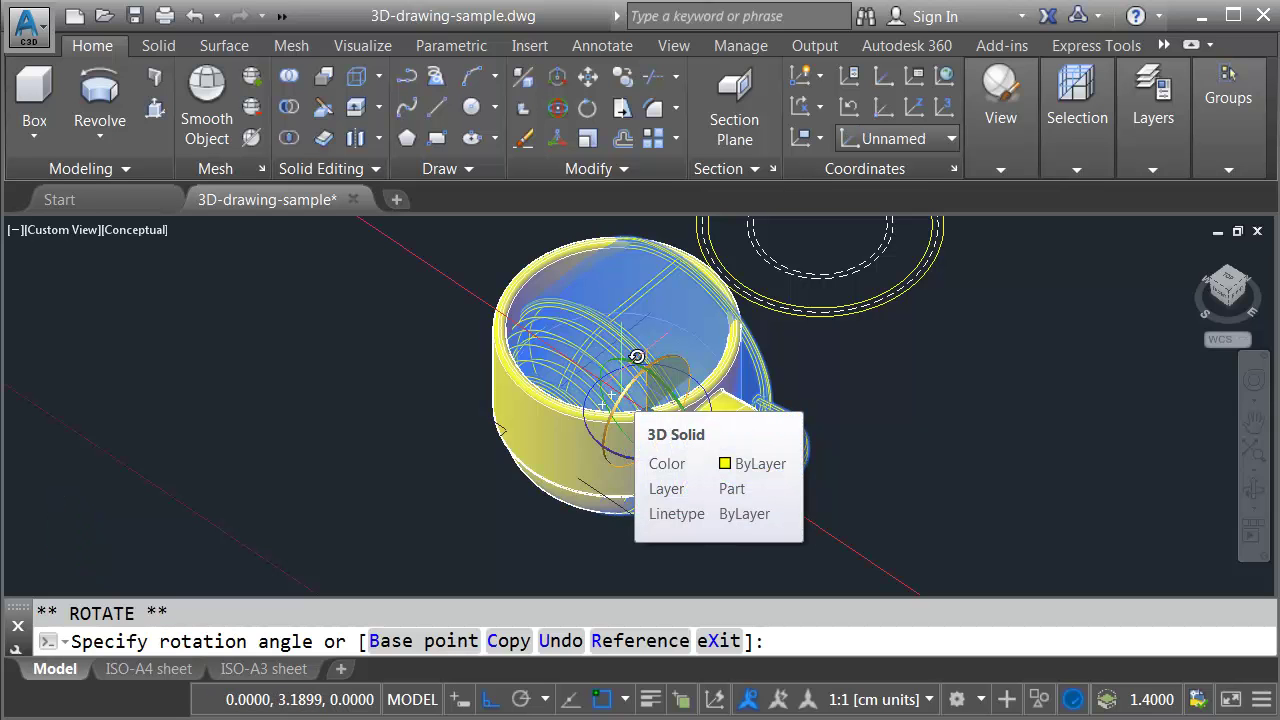
left_click(613, 275)
key("Escape")
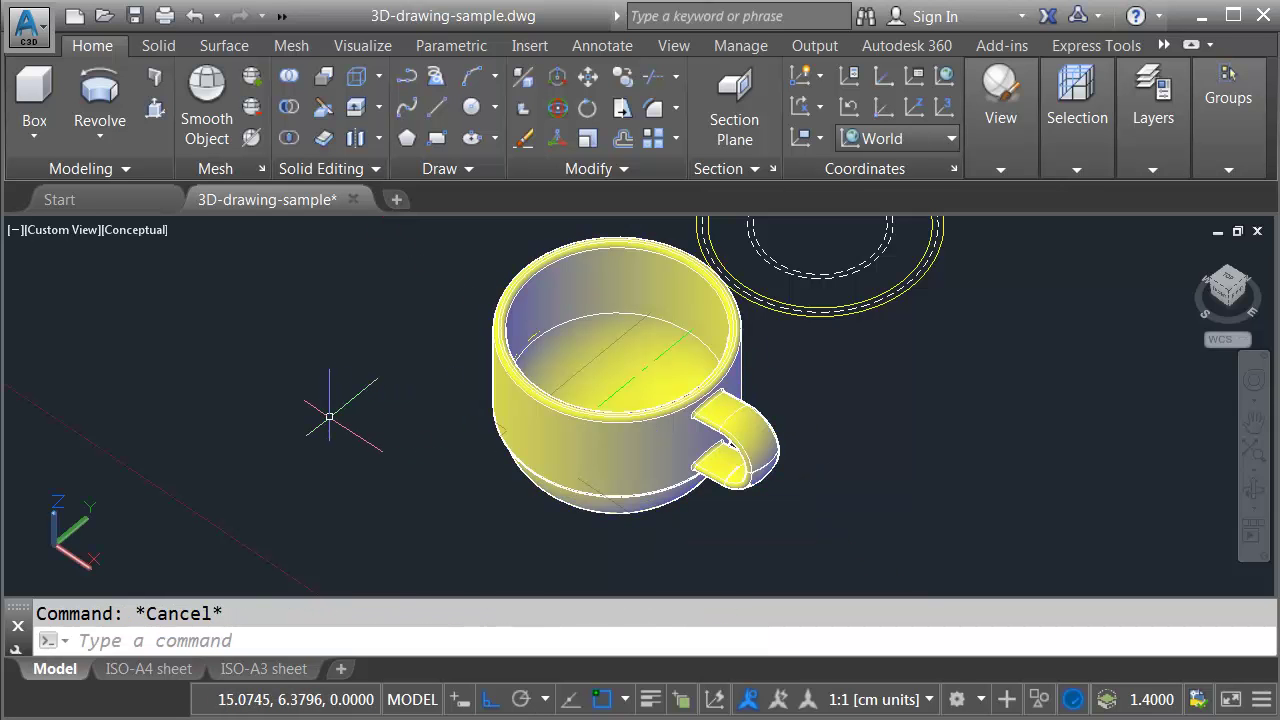
middle_click_drag(329, 471, 366, 434, "shift")
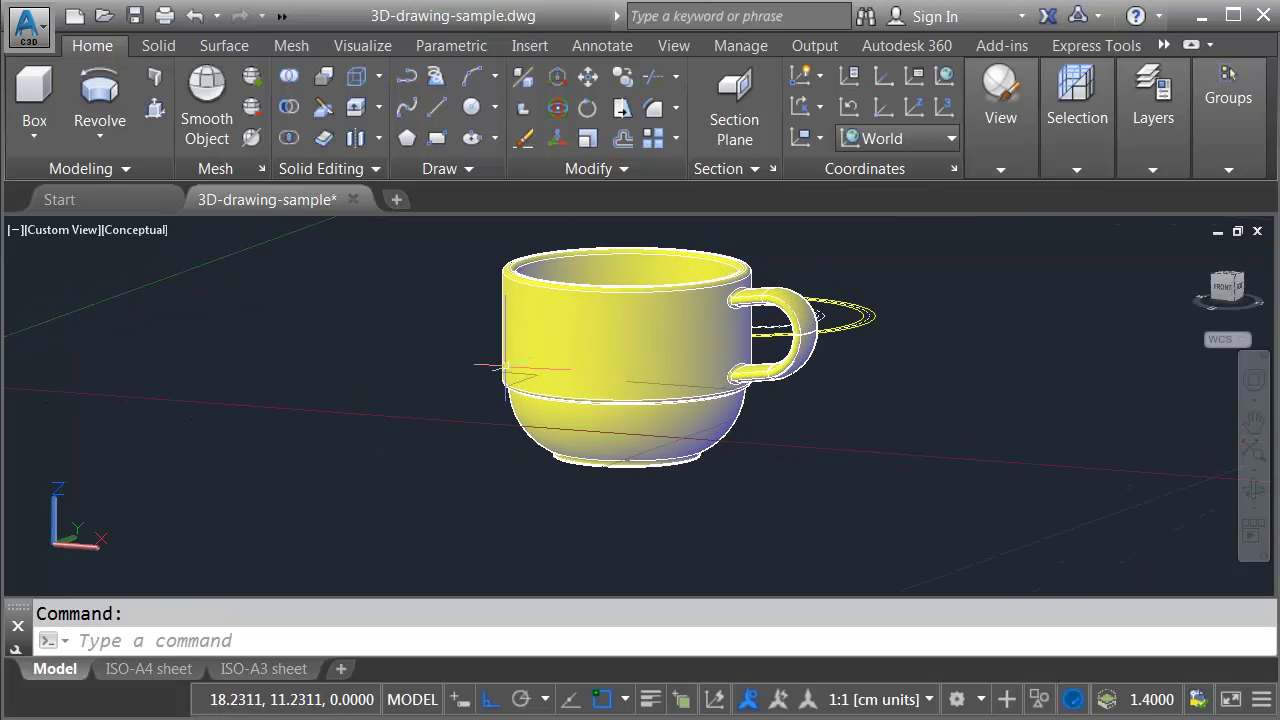
middle_click_drag(414, 394, 586, 423)
scroll(551, 403, "down", 2)
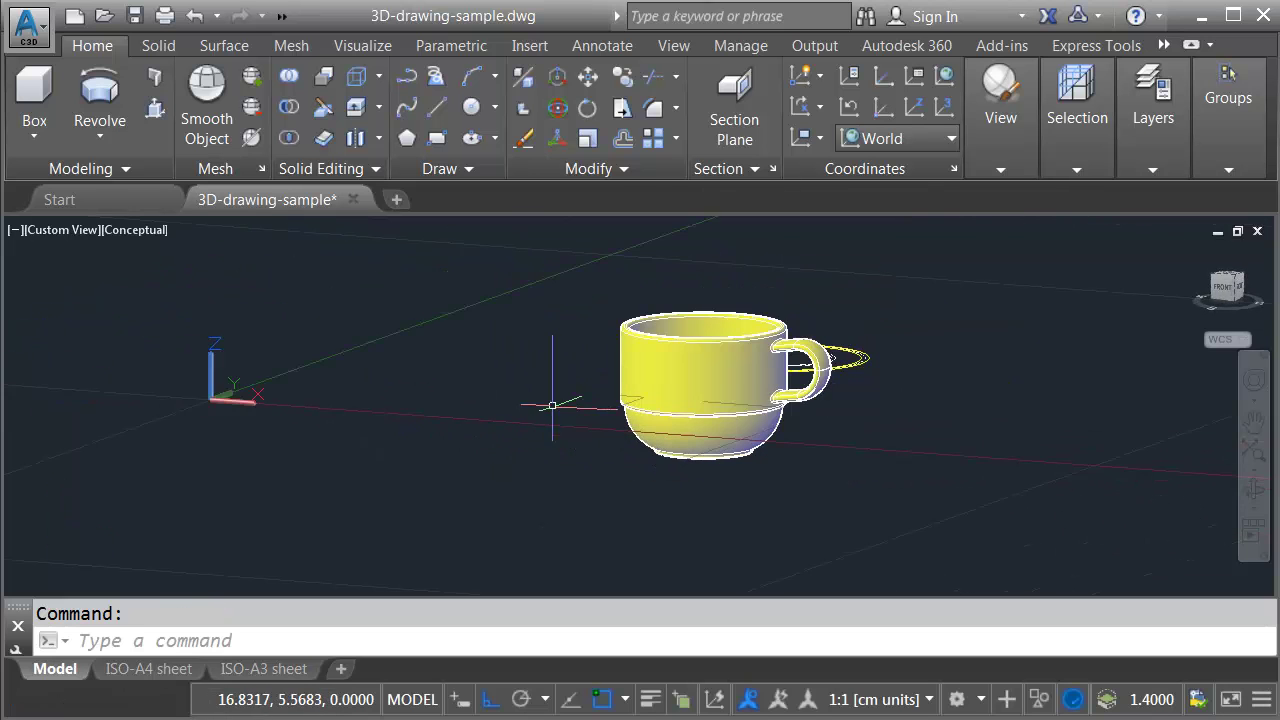
middle_click_drag(520, 390, 494, 403, "shift")
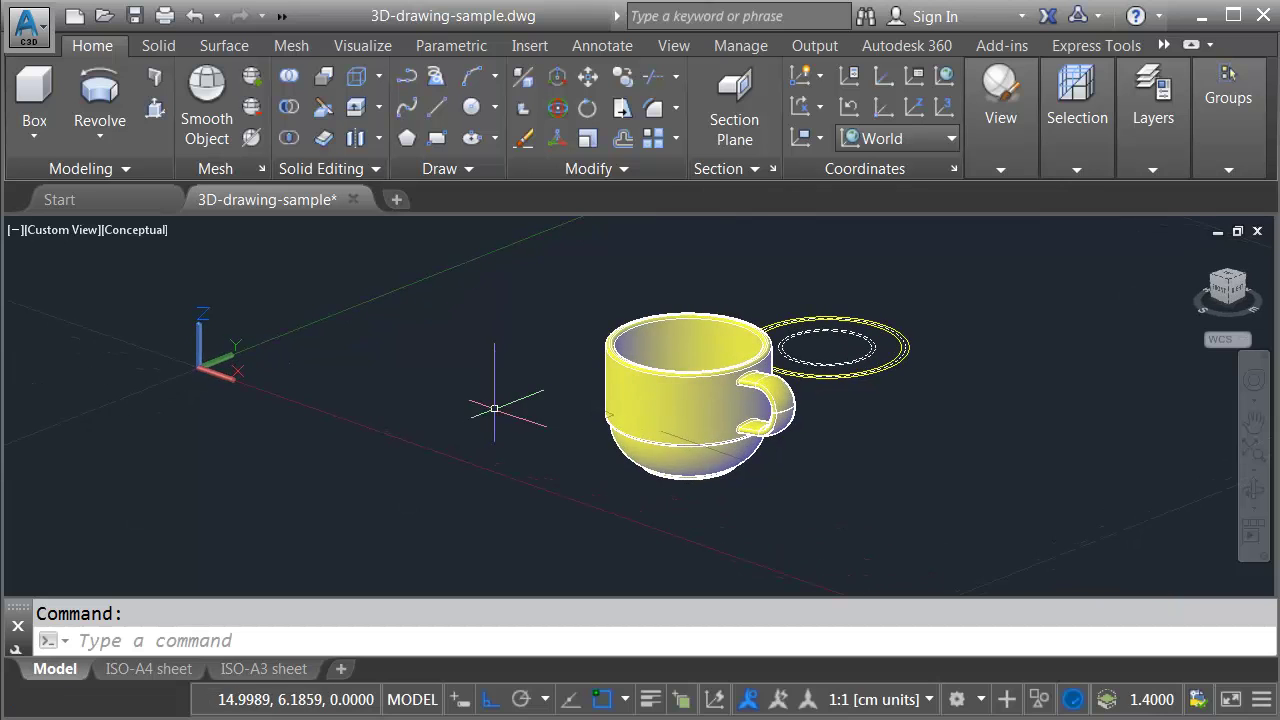
Step: Turn on the saucer and table surface layers in the Layers drop-down
left_click(1143, 163)
left_click(1240, 197)
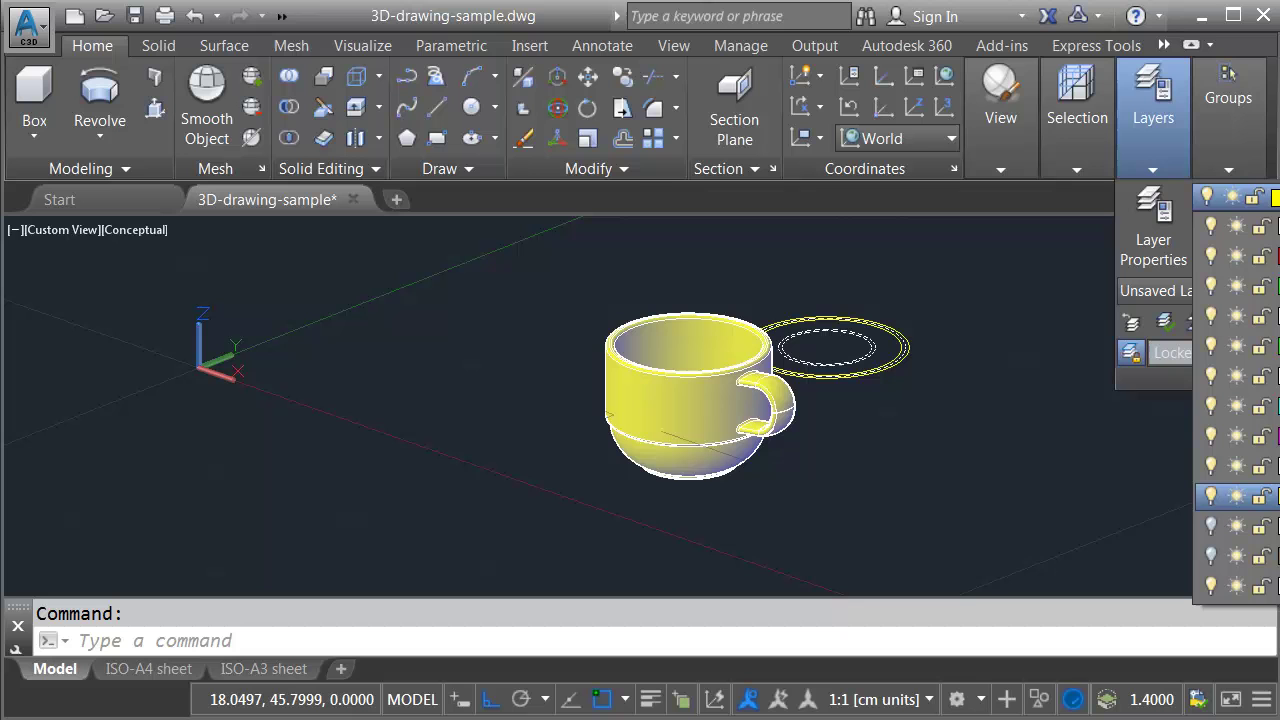
left_click(1211, 527)
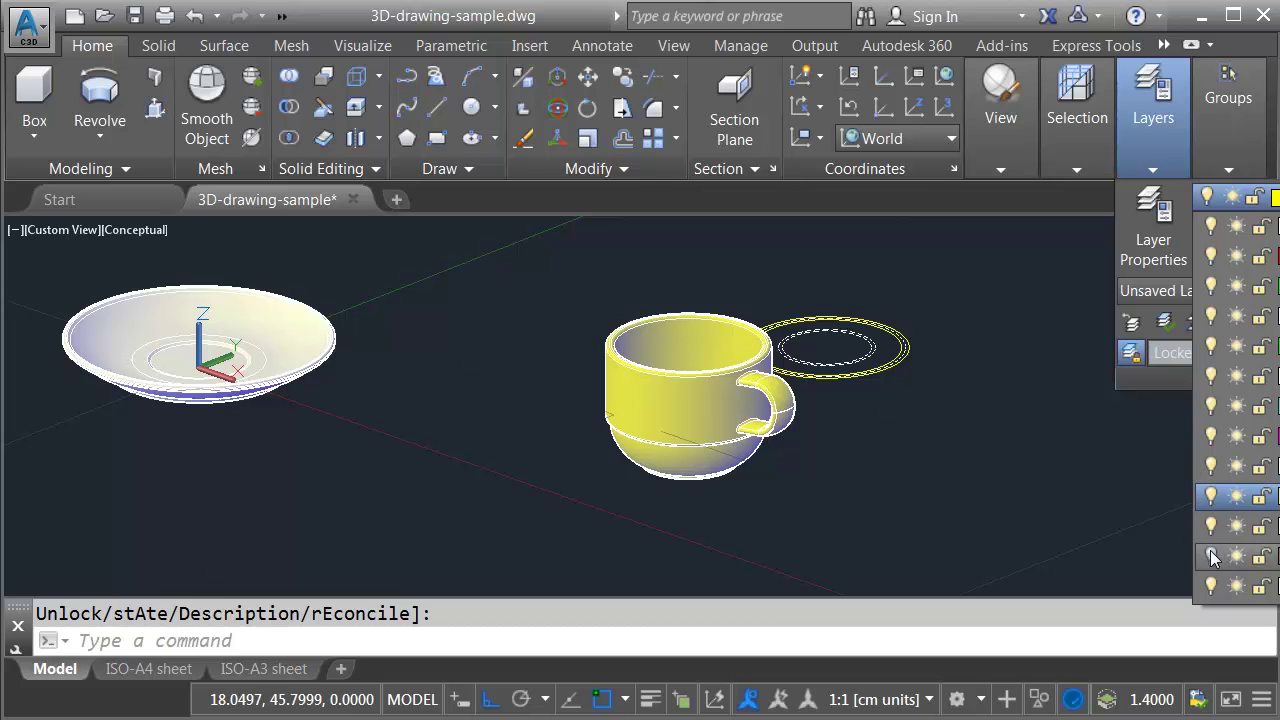
left_click(1210, 556)
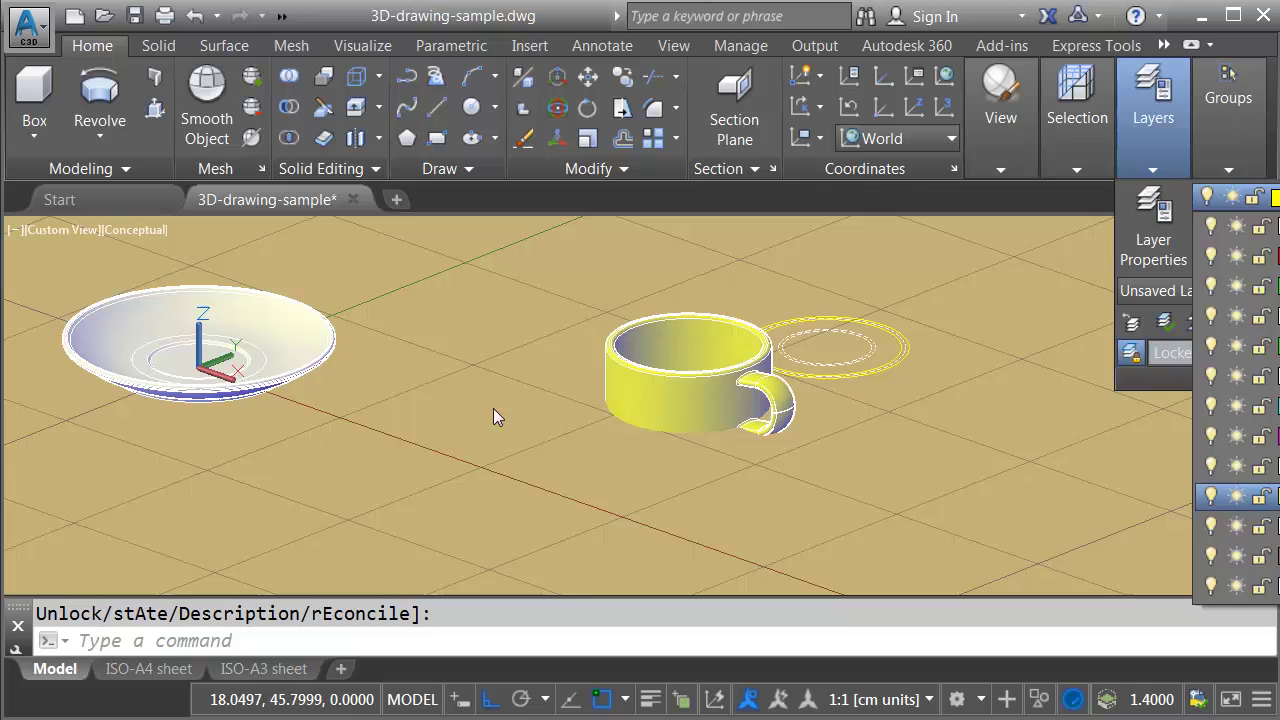
scroll(493, 417, "down", 5)
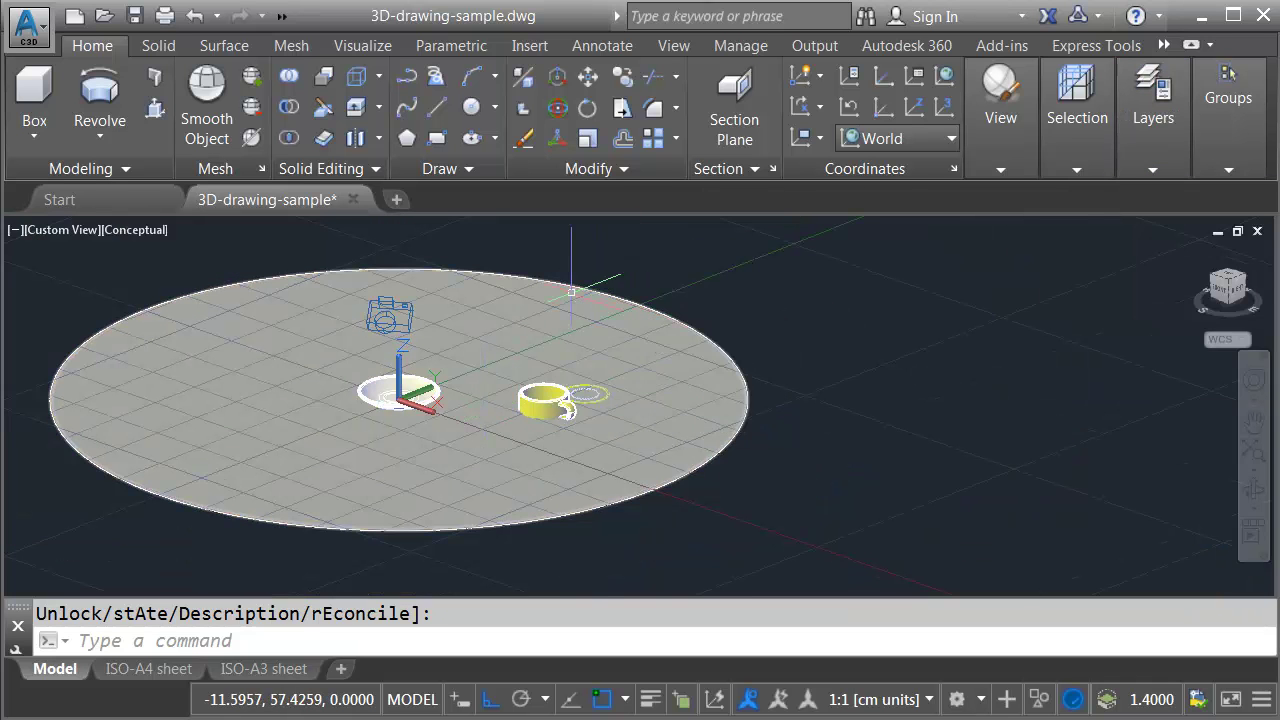
scroll(385, 400, "up", 5)
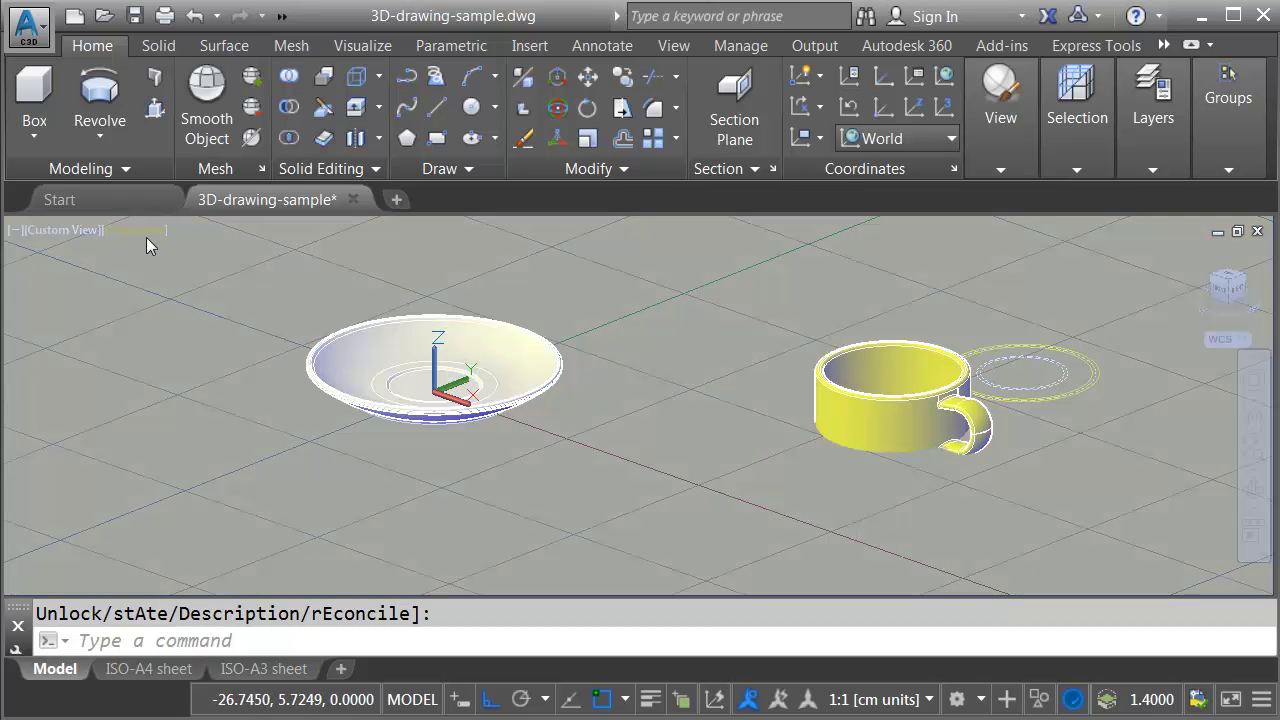
Step: Change the viewport's visual style to X-ray
left_click(139, 231)
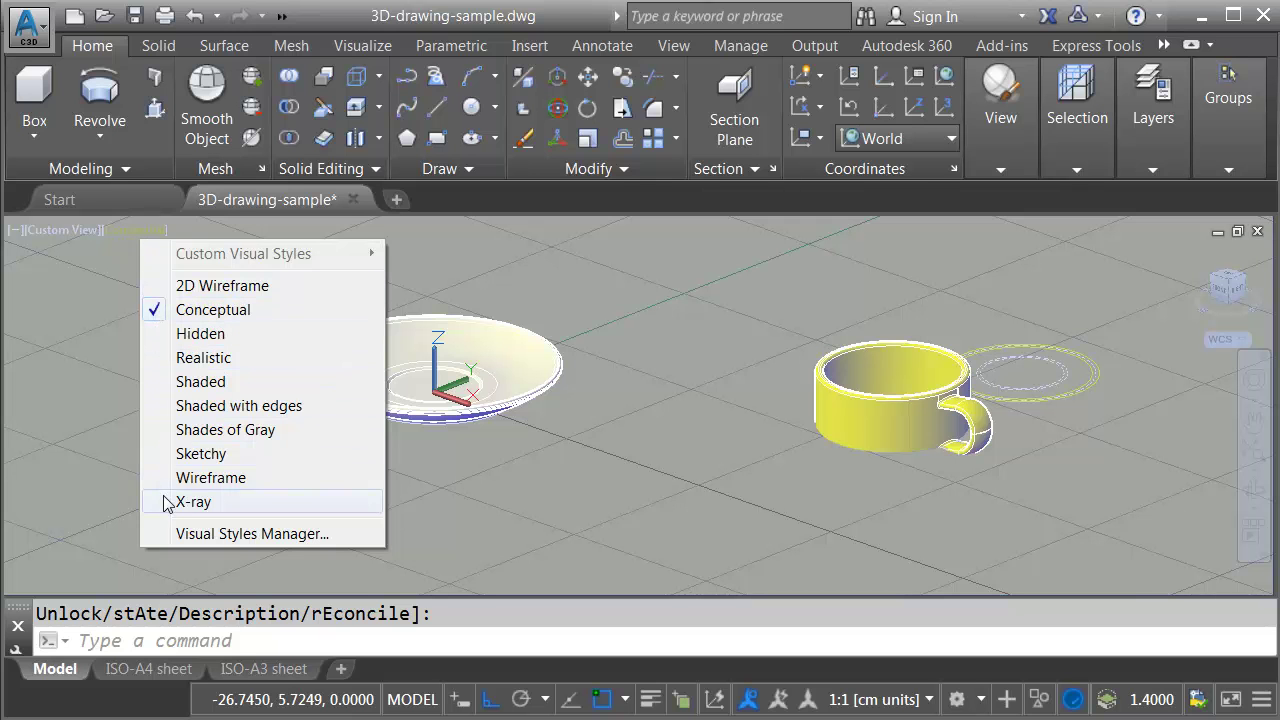
left_click(200, 500)
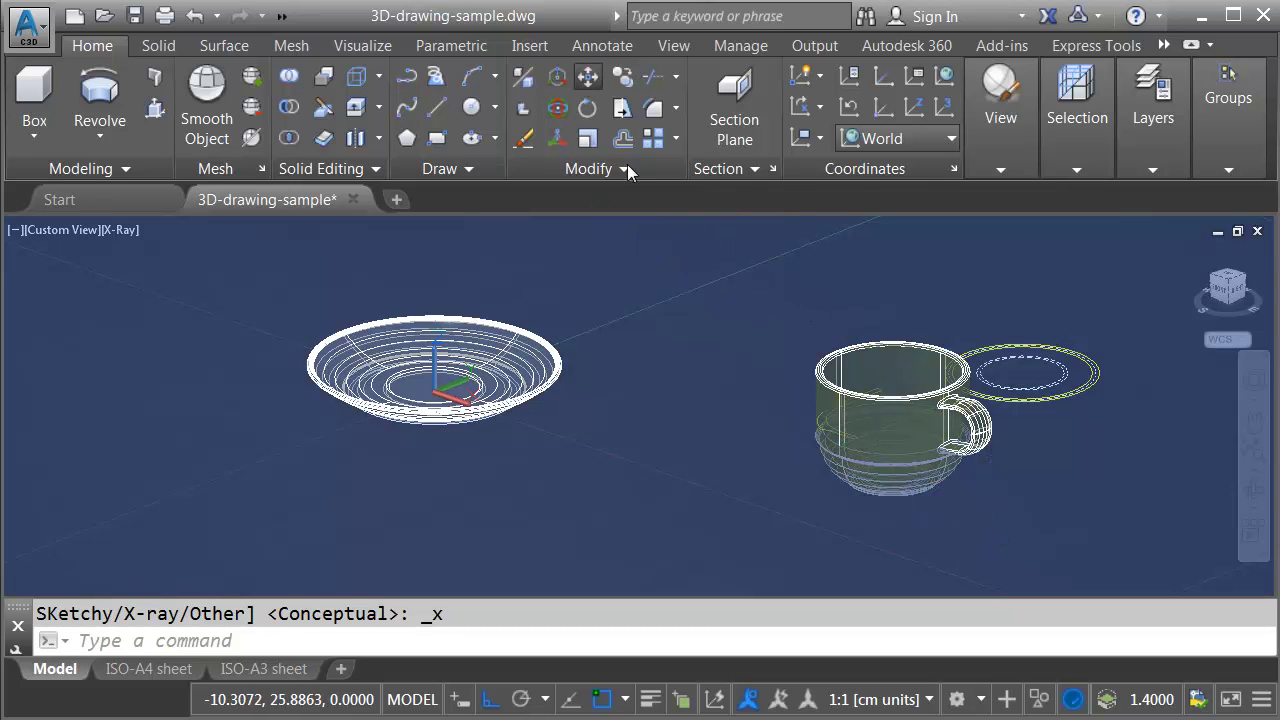
Step: Start a MOVE with the cup selected, viewing it from below
left_click(588, 76)
left_click(893, 420)
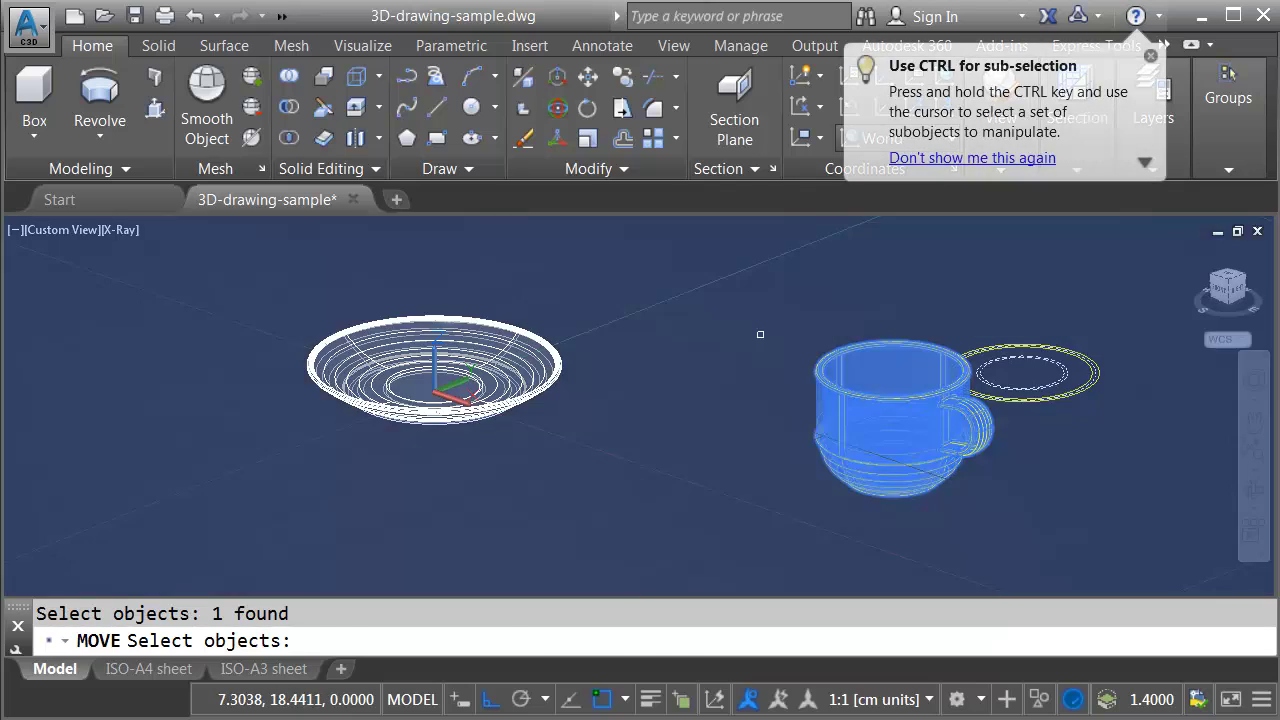
key("Return")
scroll(865, 520, "up", 8)
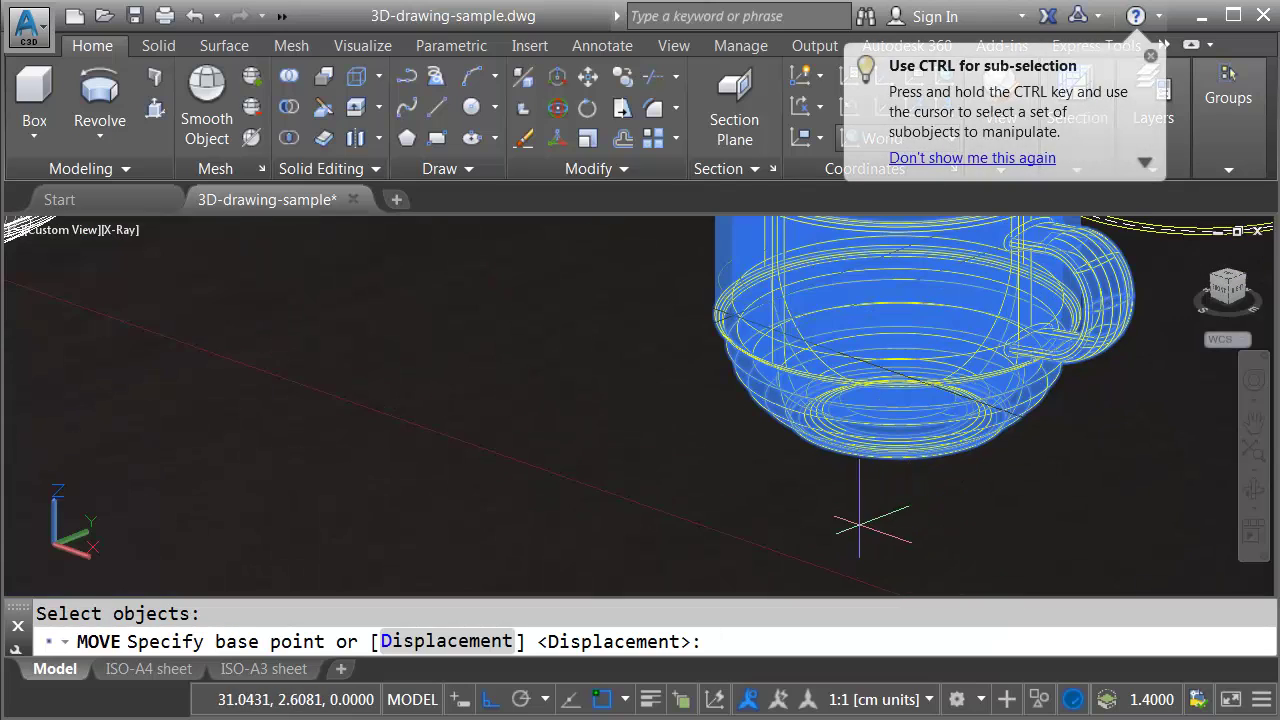
middle_click_drag(860, 525, 794, 449, "shift")
scroll(794, 449, "up", 6)
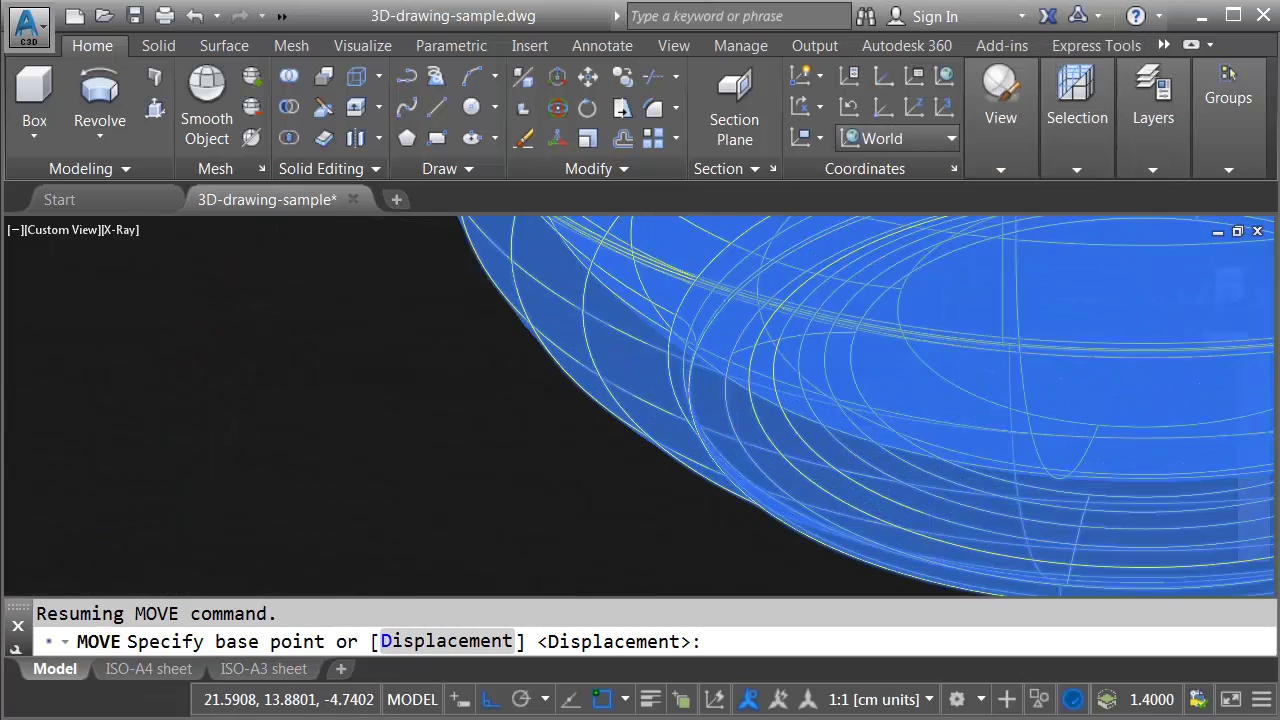
scroll(791, 364, "up", 2)
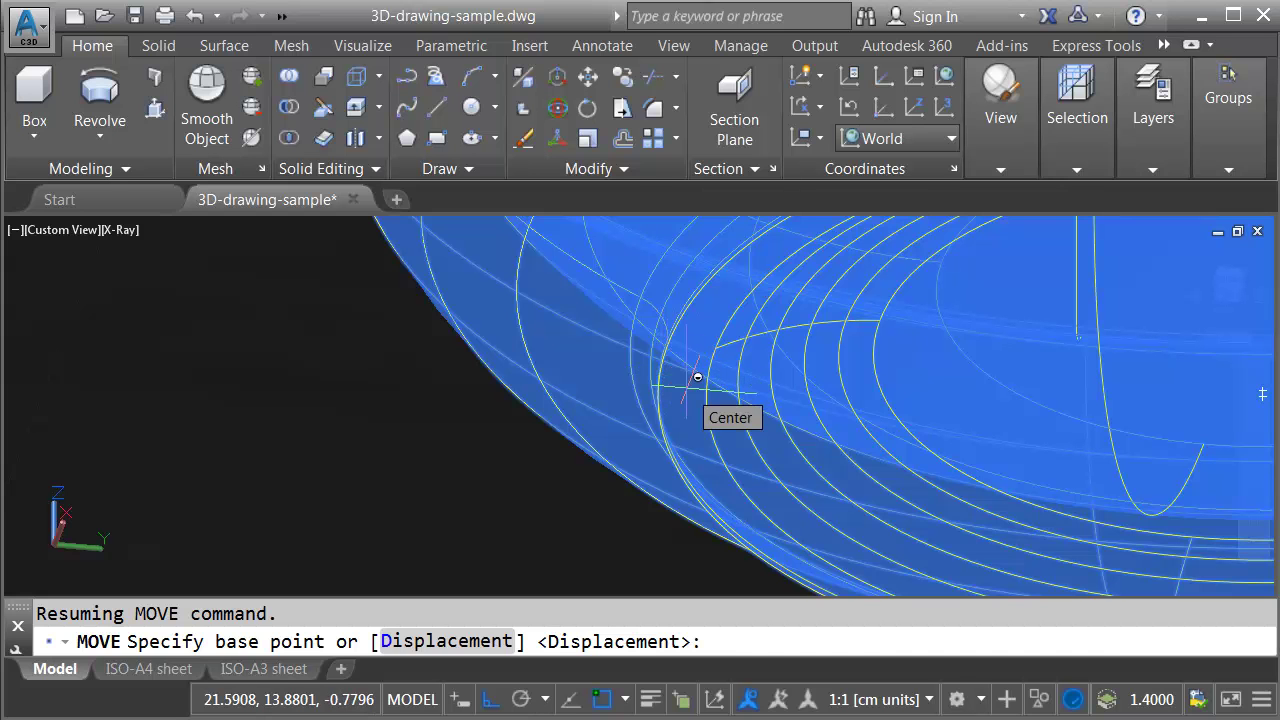
Step: Snap the move's base point to the centre of the cup's base circle
right_click(764, 368, "shift")
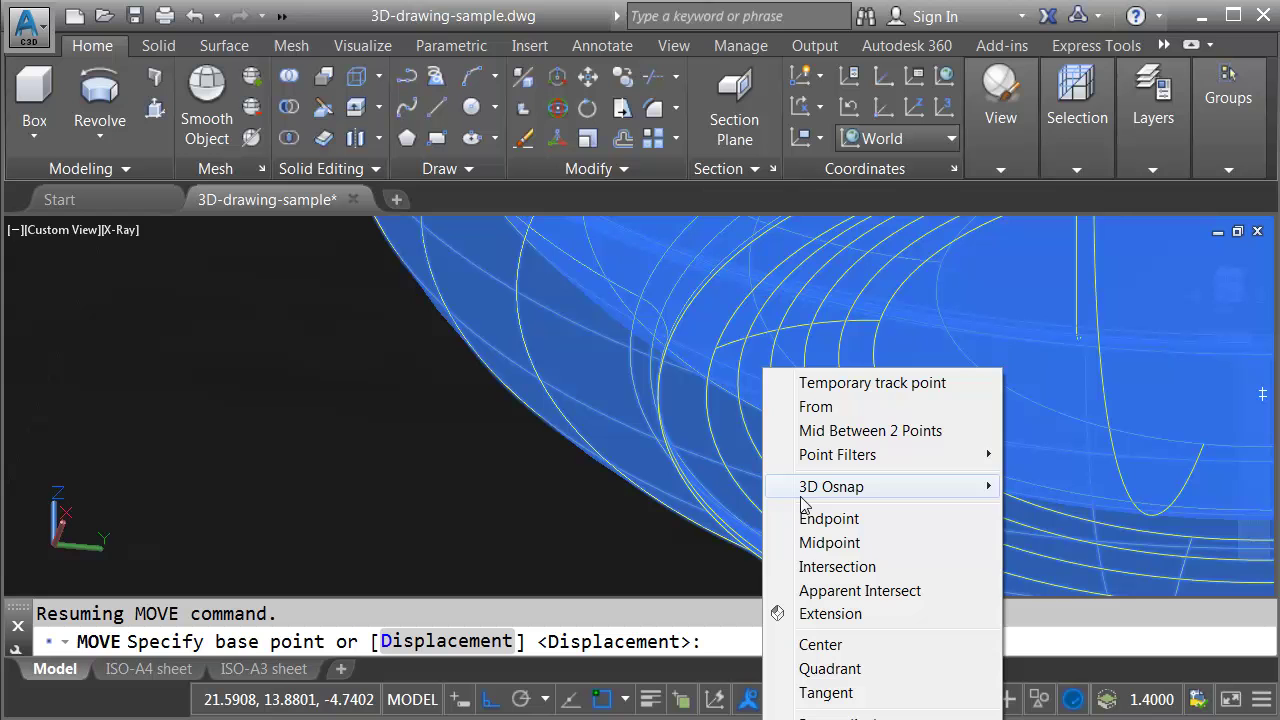
left_click(815, 644)
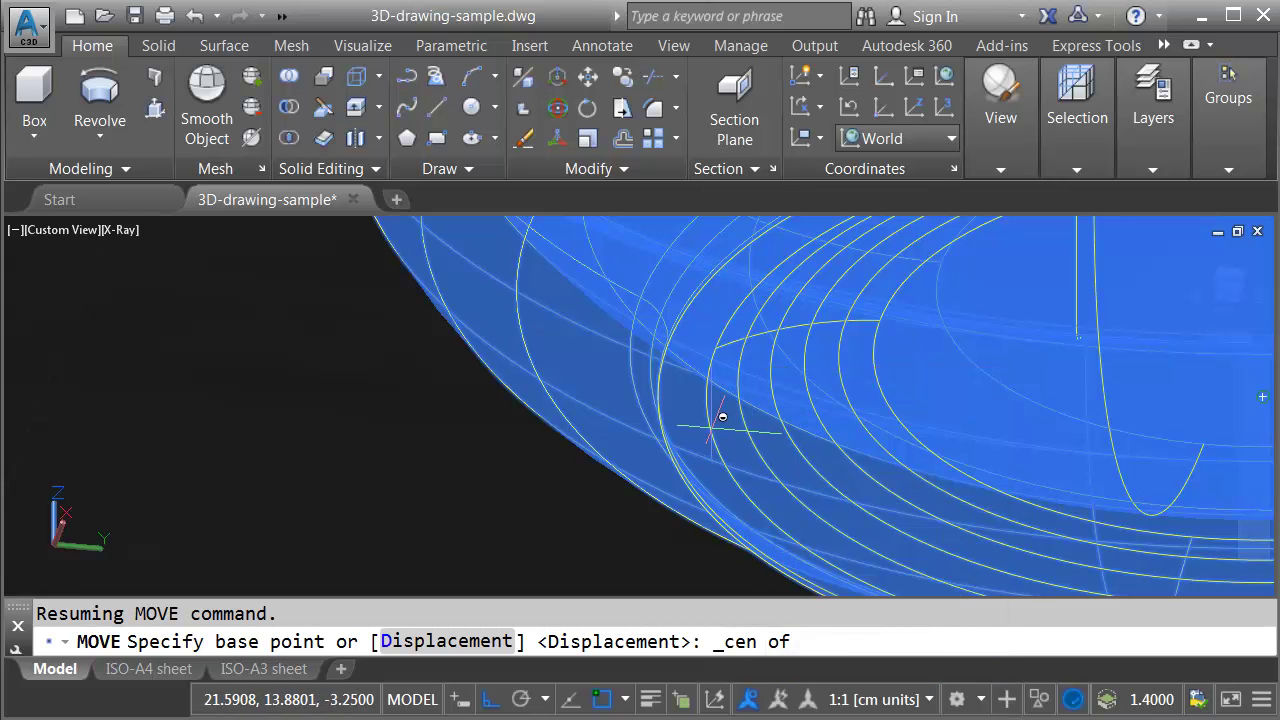
left_click(717, 407)
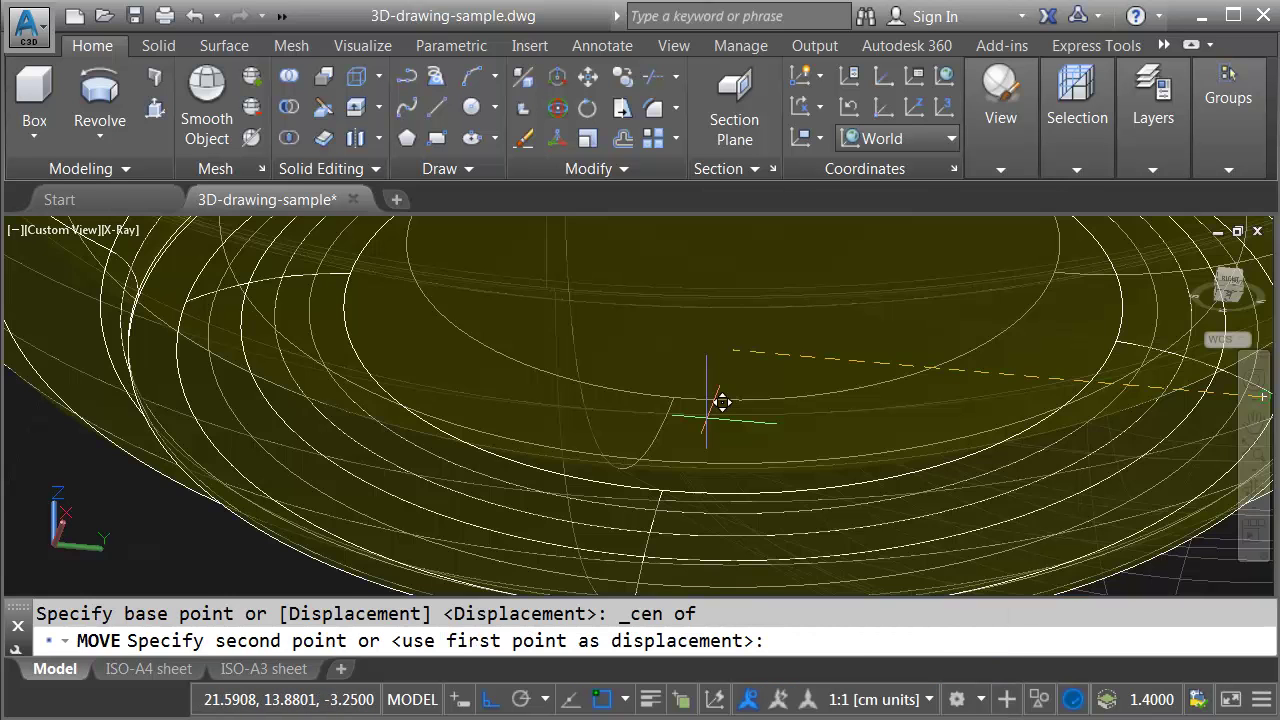
scroll(722, 402, "down", 6)
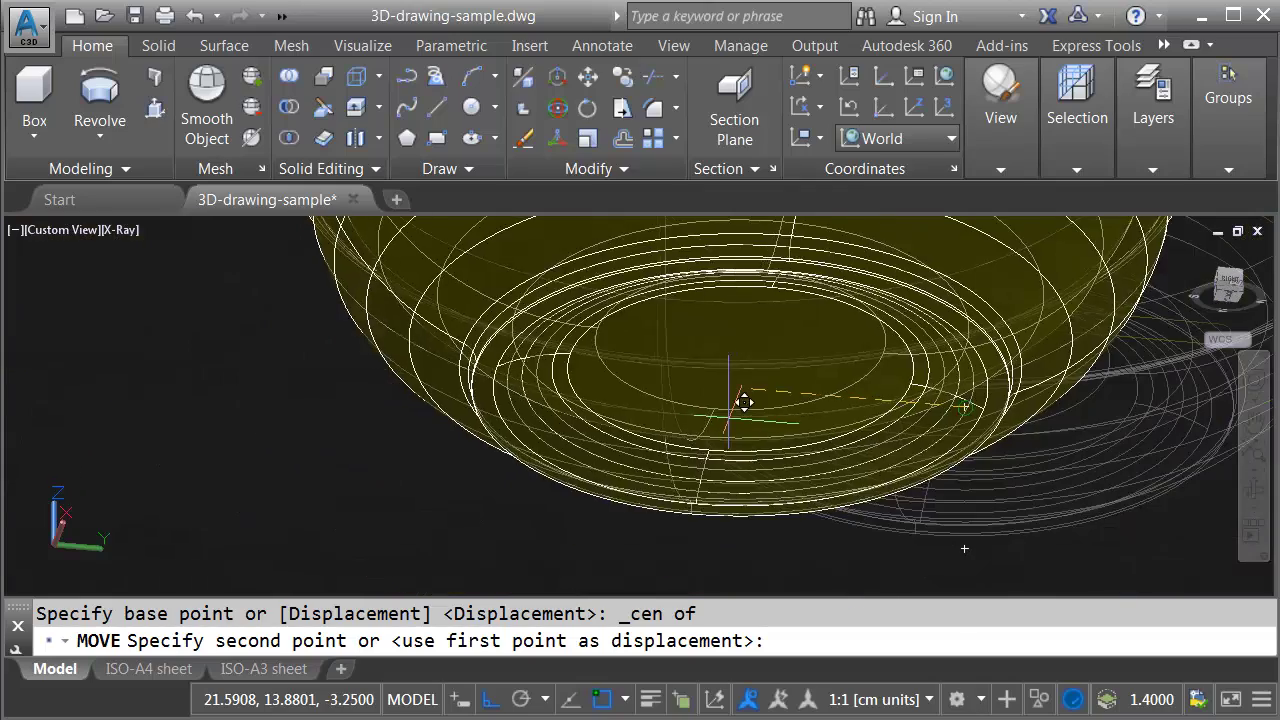
middle_click_drag(724, 371, 529, 463, "shift")
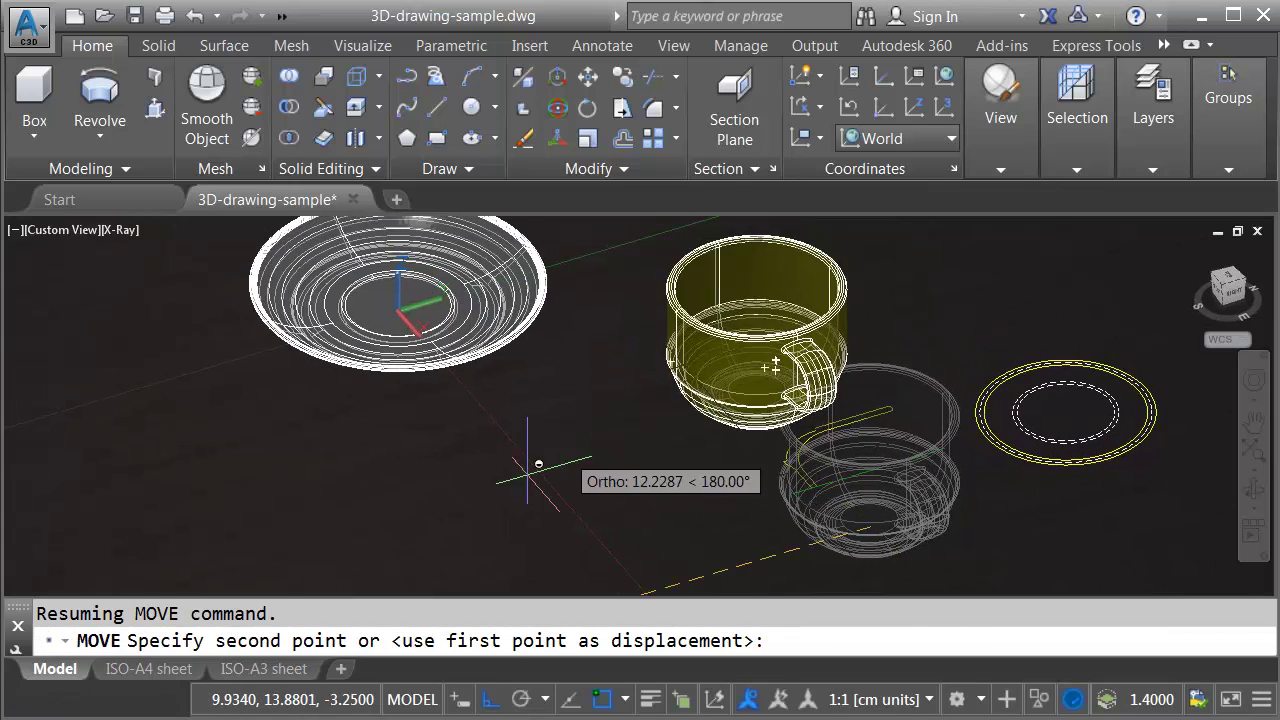
Step: Turn Ortho off and drop the cup onto the saucer's centre point with Center snap
left_click(490, 700)
scroll(700, 380, "up", 4)
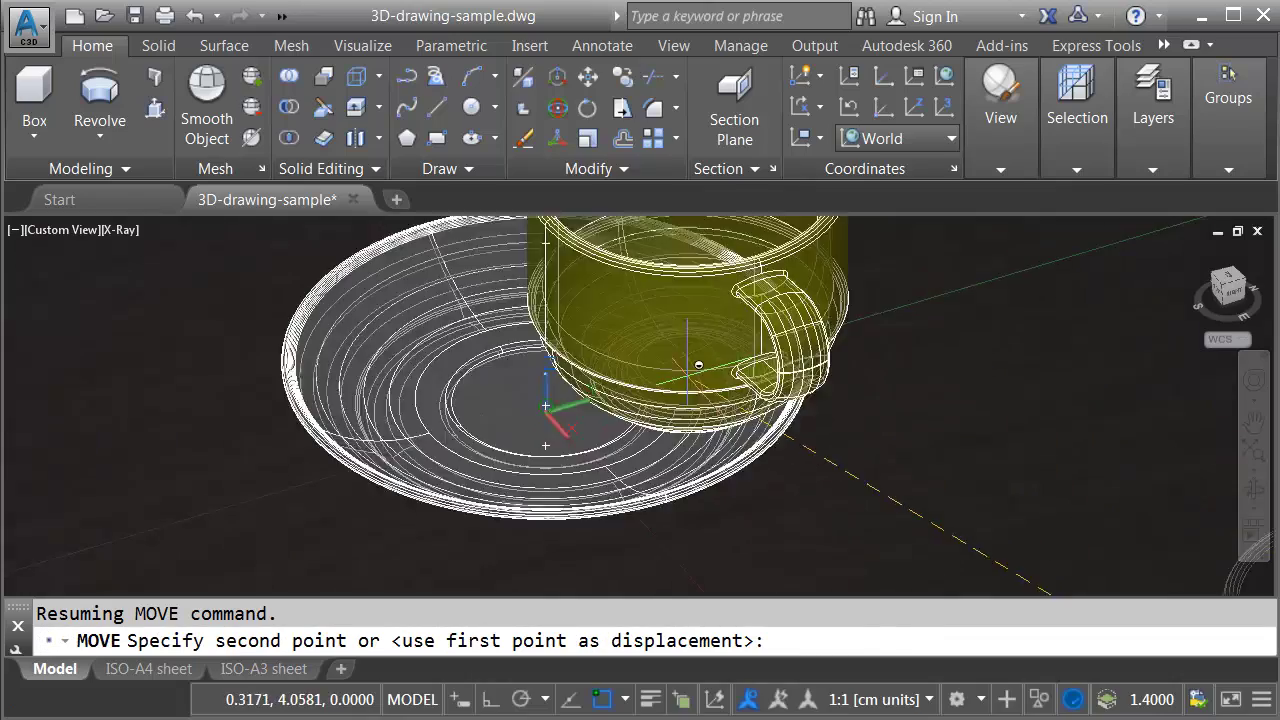
scroll(698, 366, "up", 4)
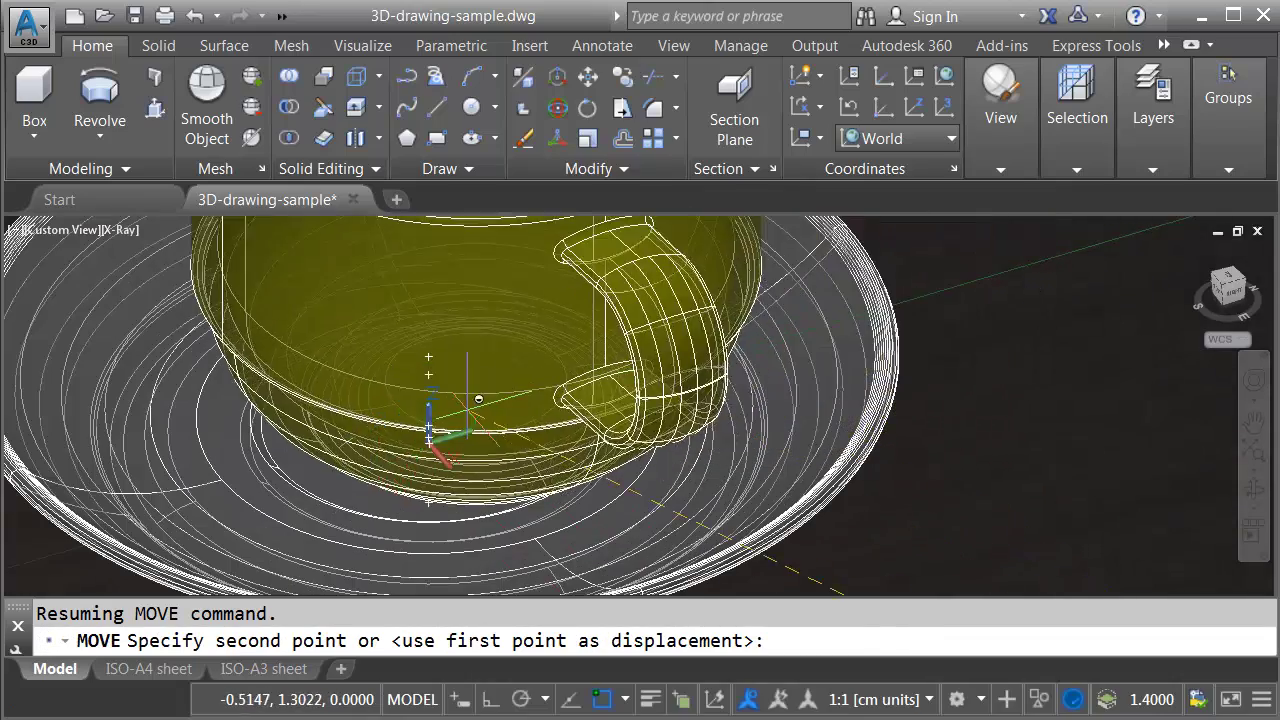
scroll(478, 399, "up", 3)
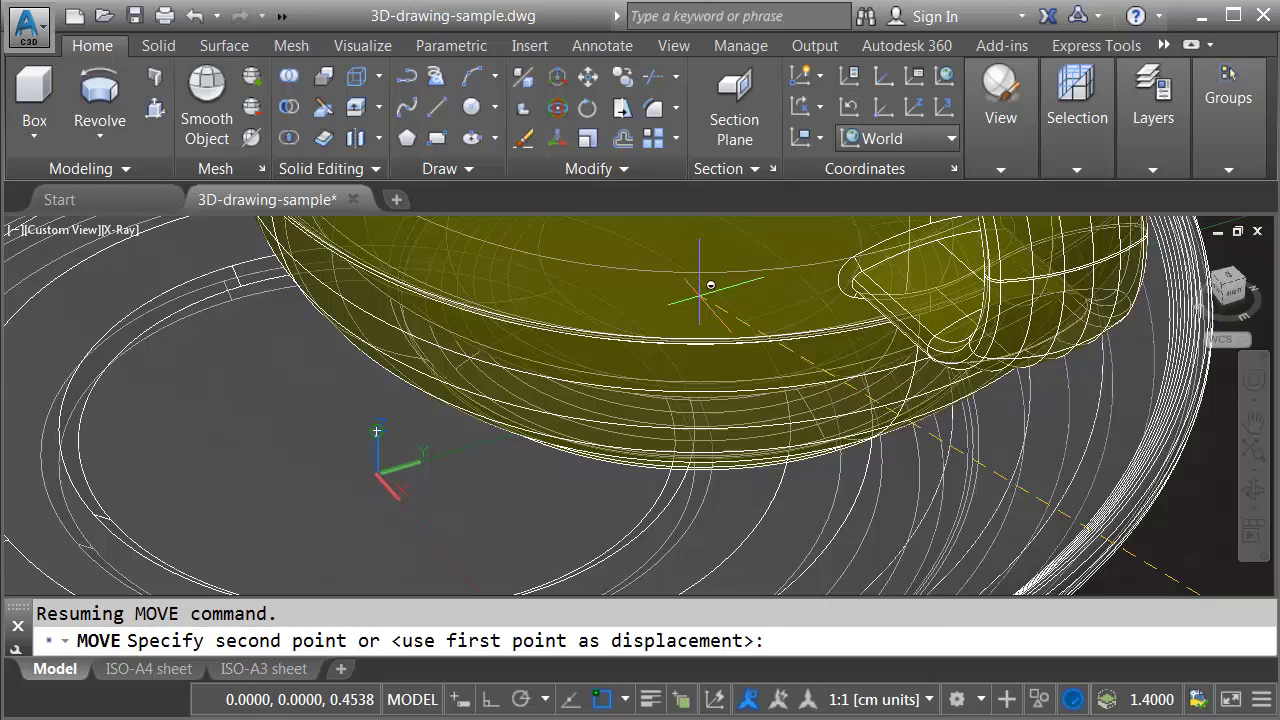
right_click(703, 299, "shift")
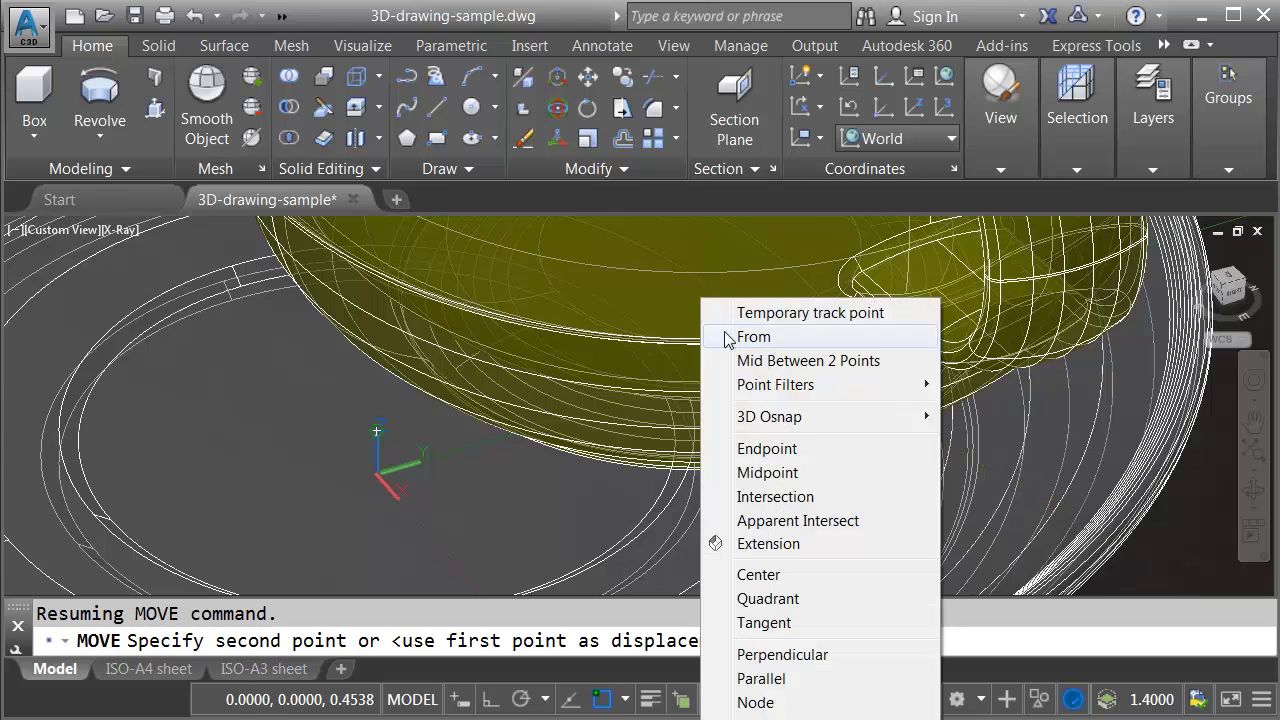
left_click(758, 574)
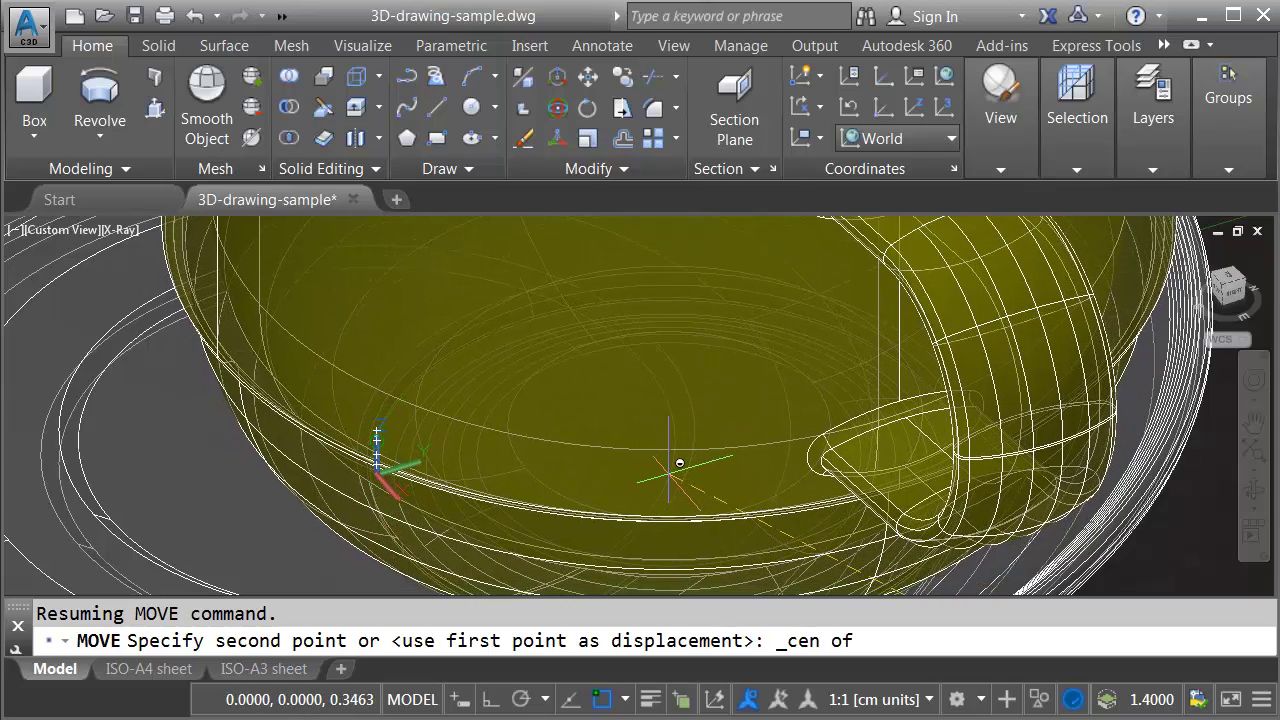
left_click(679, 463)
scroll(660, 450, "down", 5)
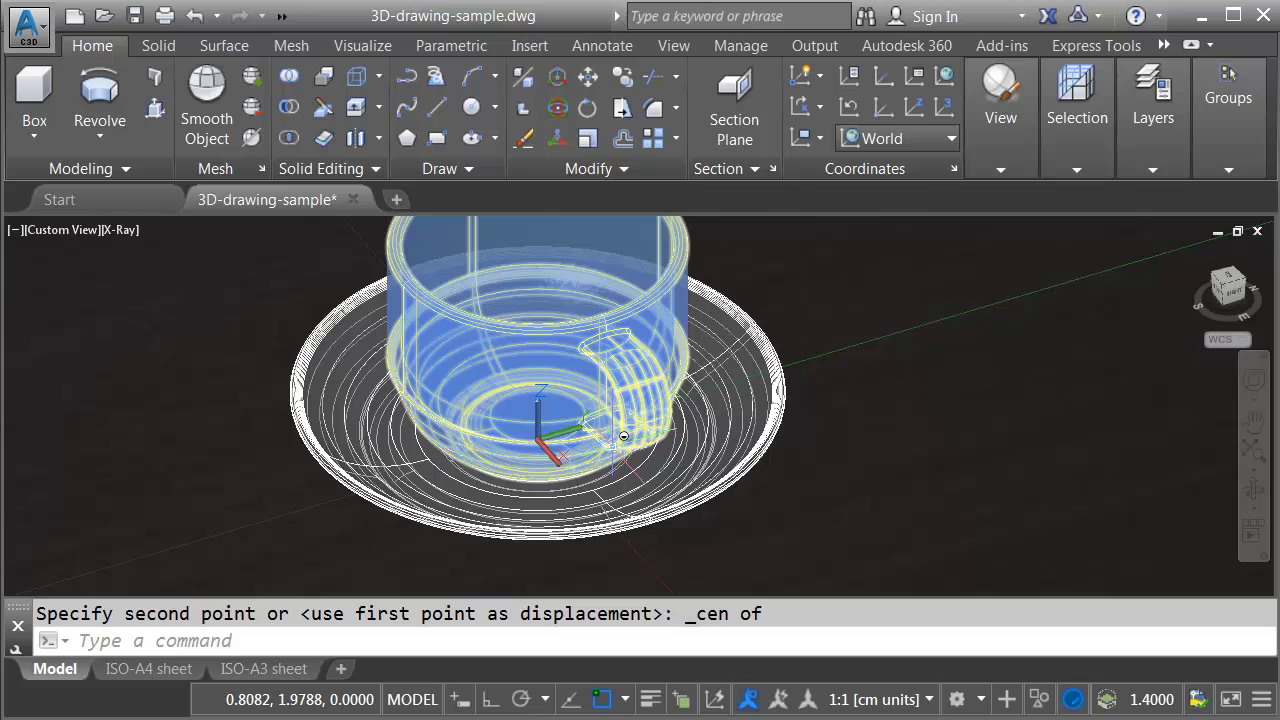
key("Escape")
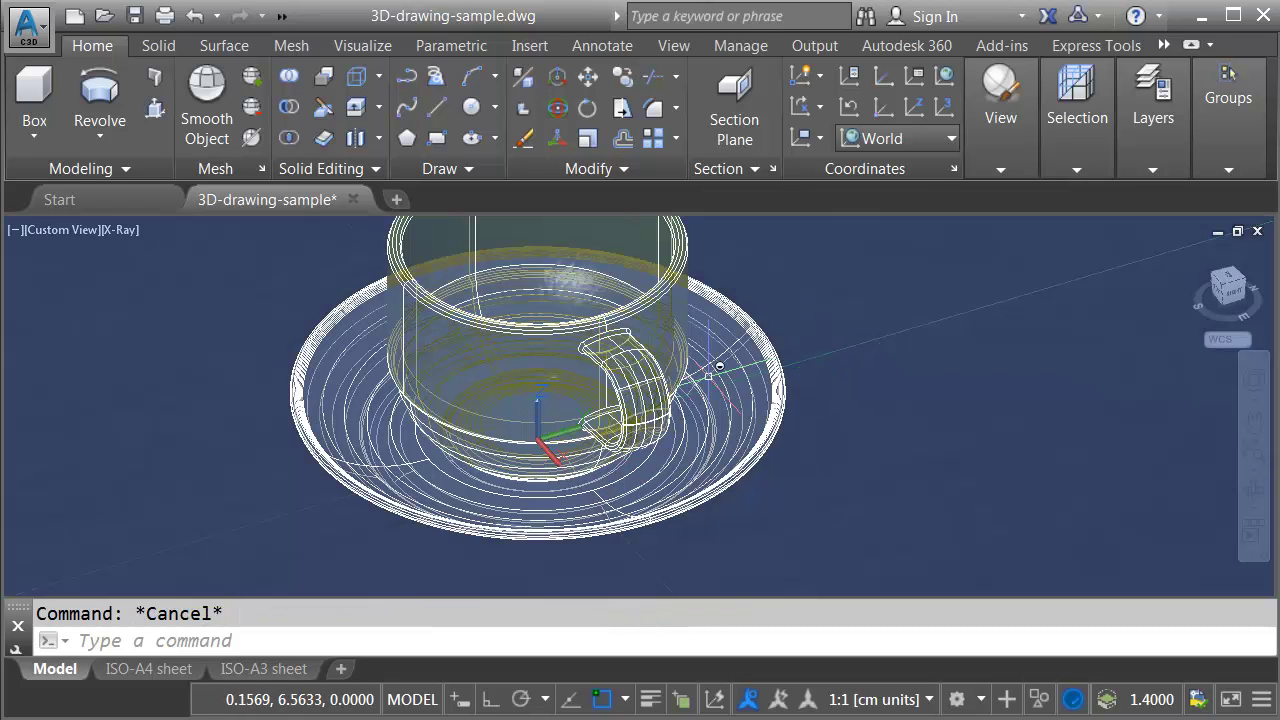
Step: Shade the viewport in the Conceptual visual style and reframe the mug in the saucer
left_click(120, 231)
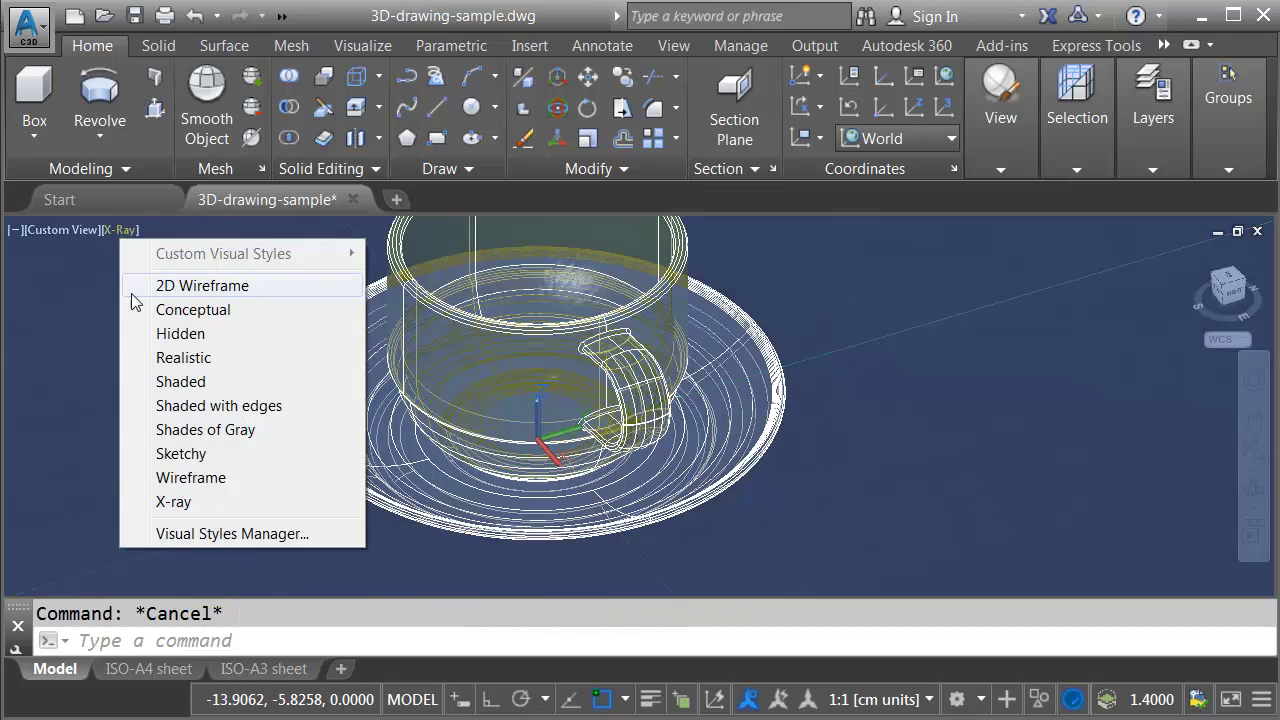
left_click(193, 310)
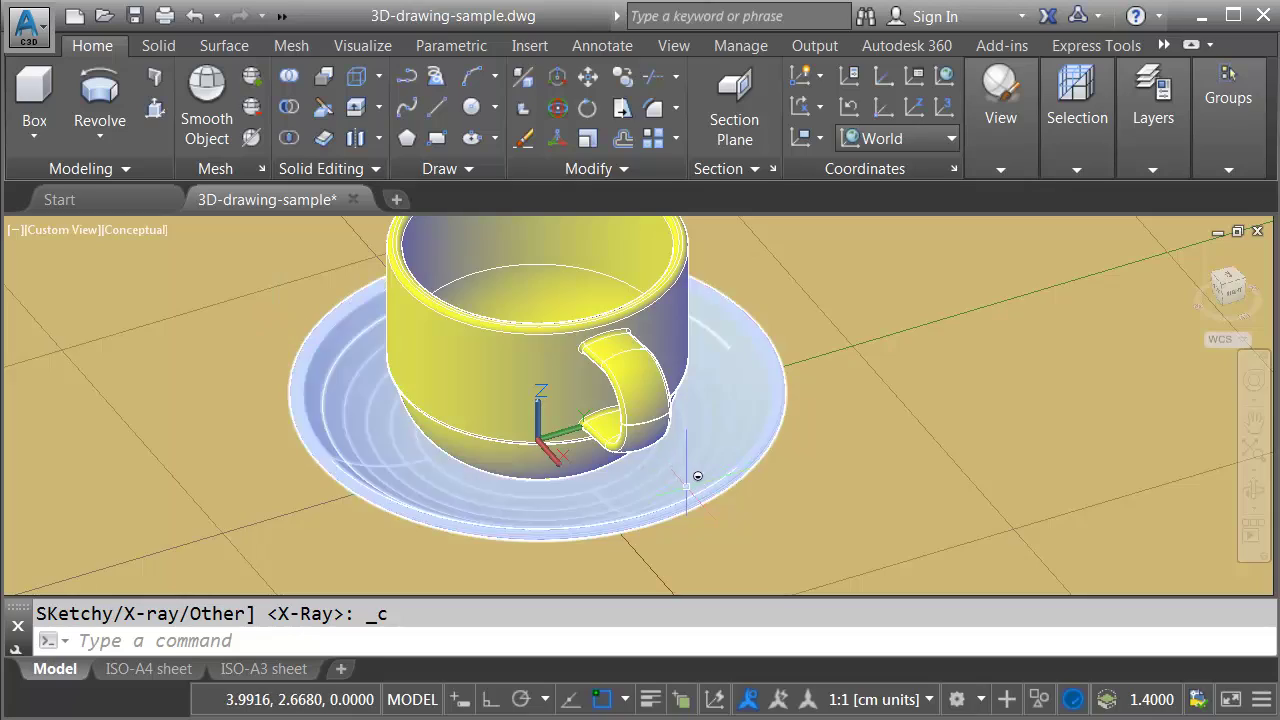
middle_click_drag(697, 476, 760, 455, "shift")
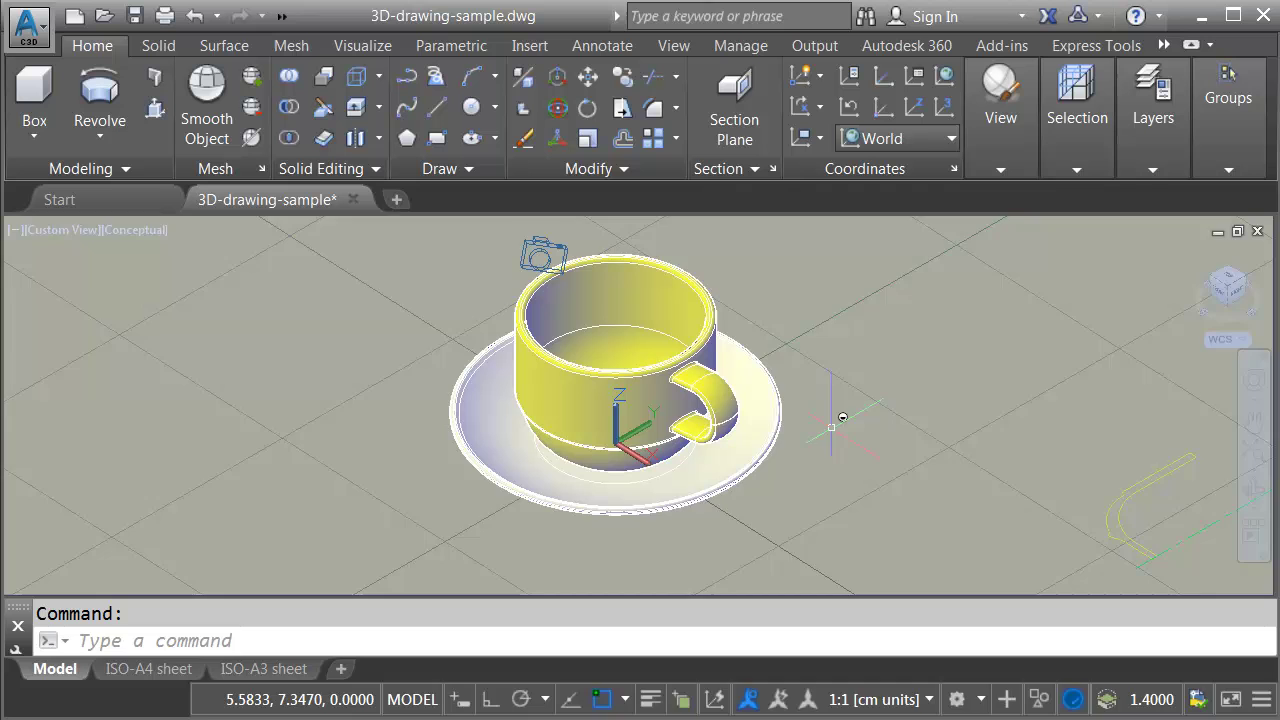
middle_click_drag(843, 417, 737, 449)
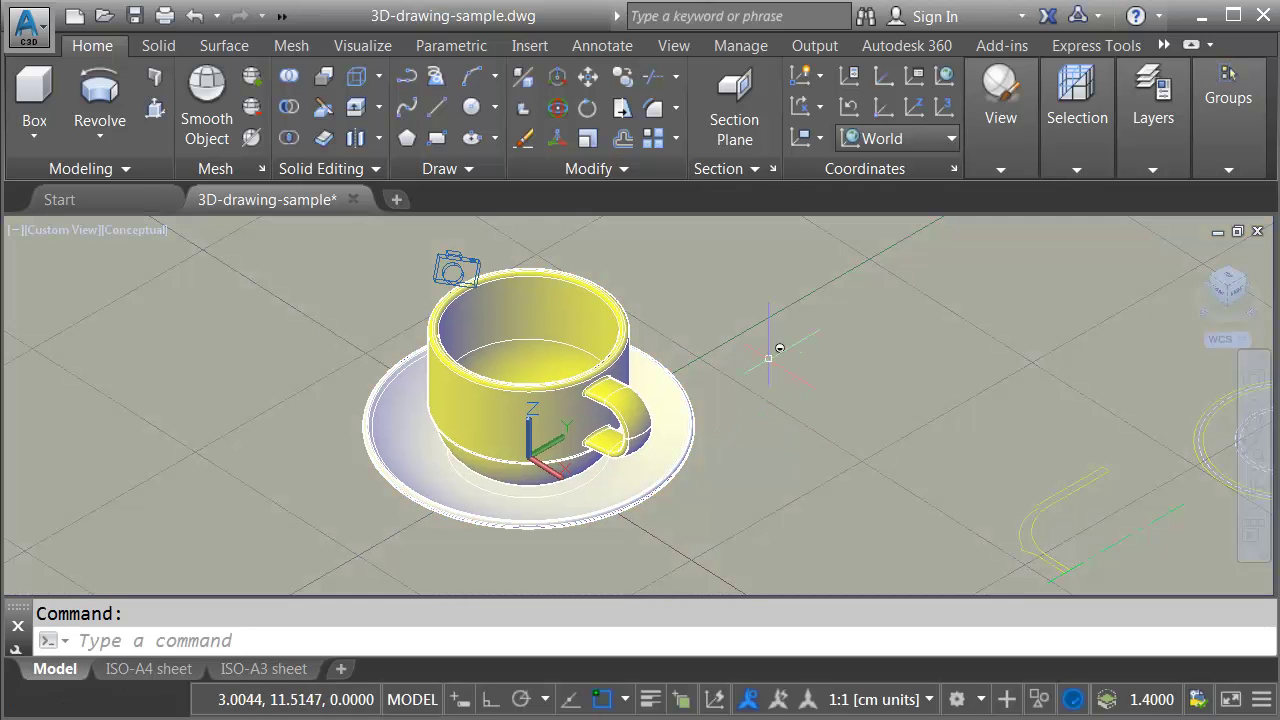
middle_click(712, 376)
middle_click(709, 371)
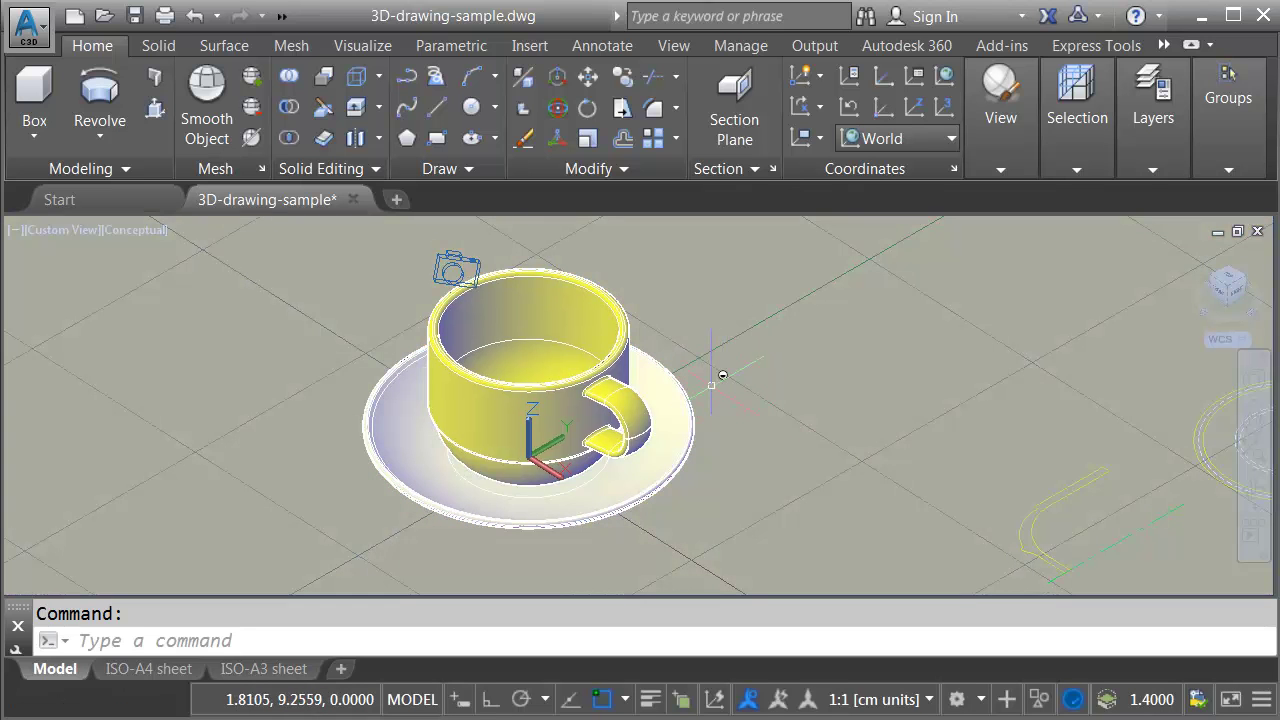
middle_click_drag(717, 371, 690, 383)
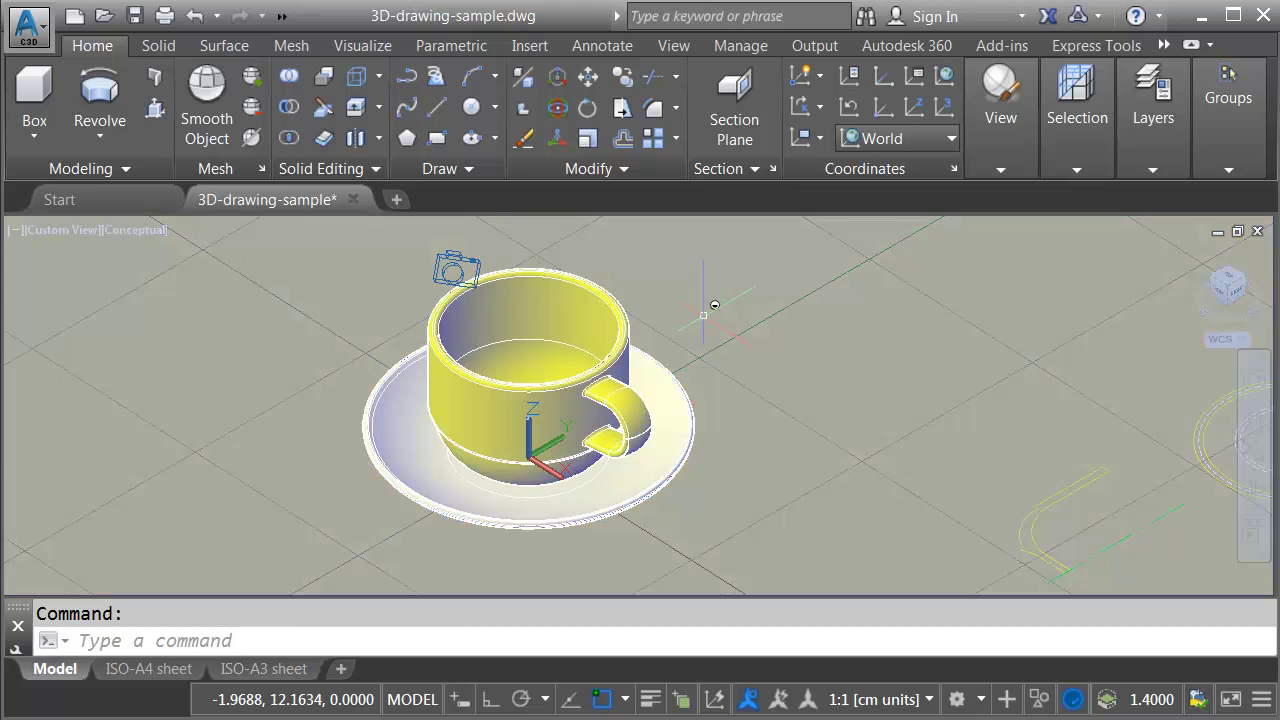
middle_click_drag(705, 312, 605, 314)
Step: Show the mug and saucer in the Realistic visual style, zoomed in closer
left_click(141, 229)
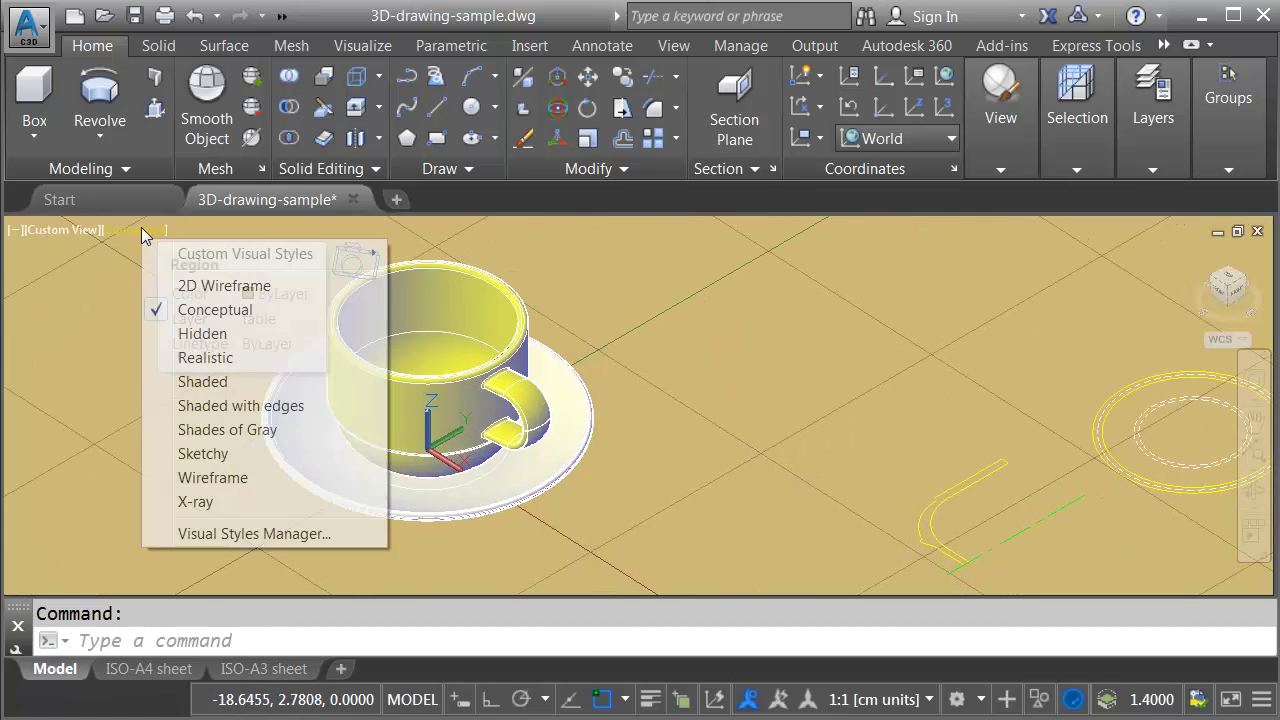
left_click(152, 357)
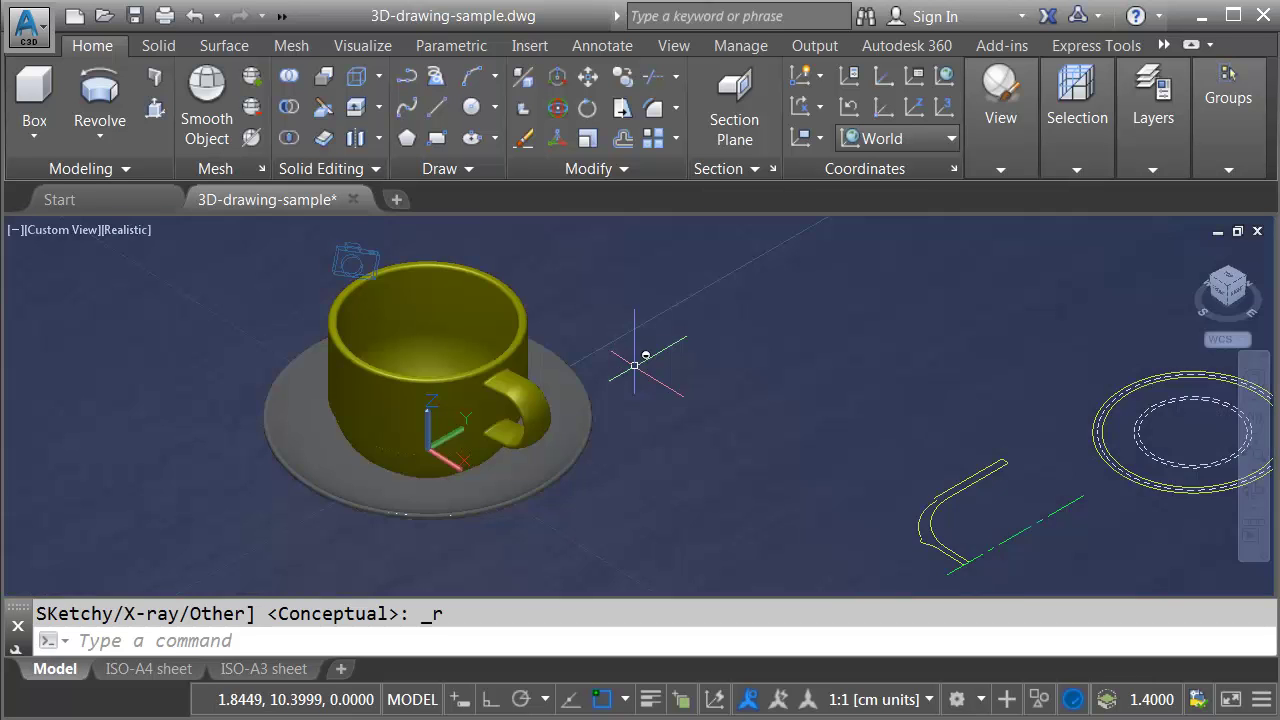
scroll(608, 366, "up", 2)
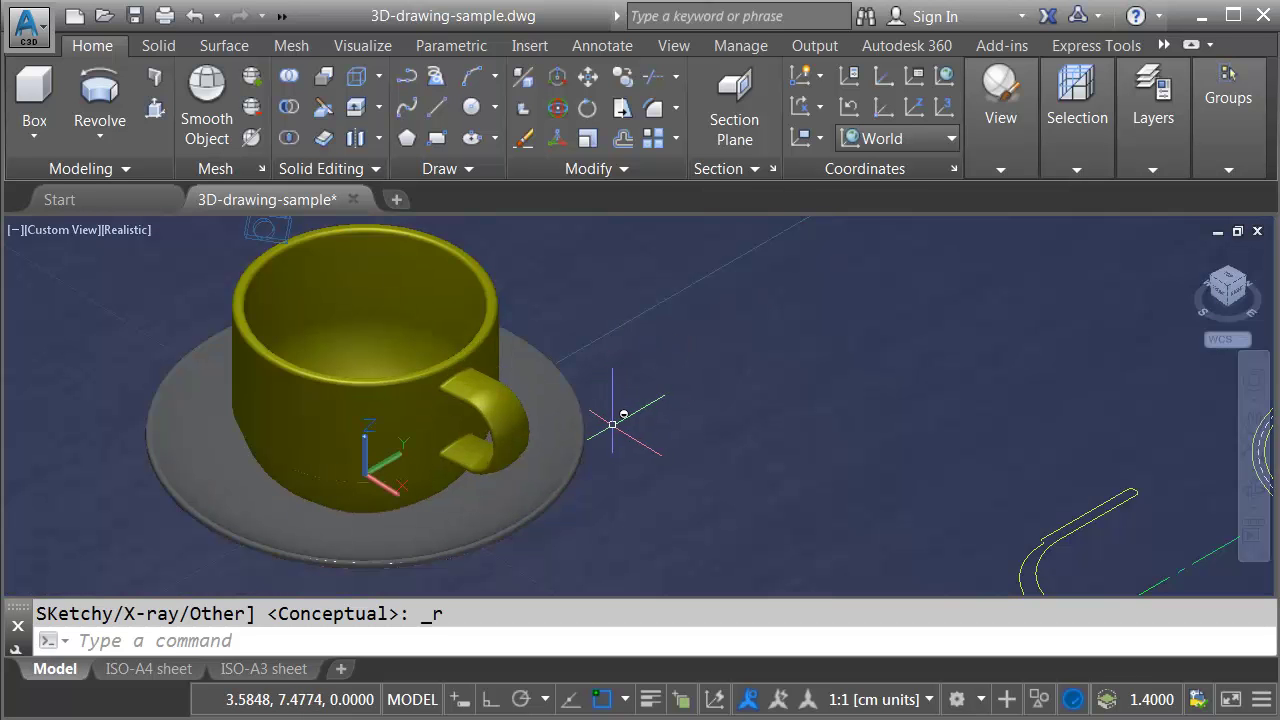
Step: Apply the Ice White material from the Materials Browser to the mug
left_click(366, 46)
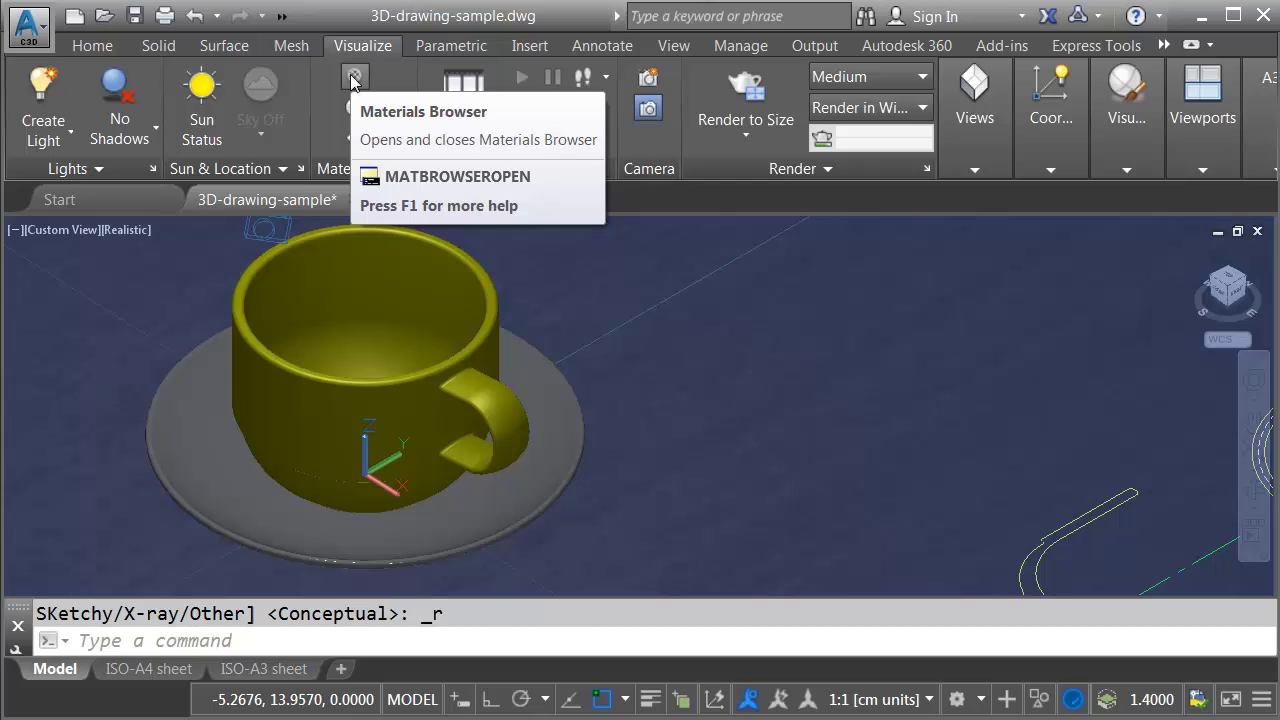
left_click(353, 78)
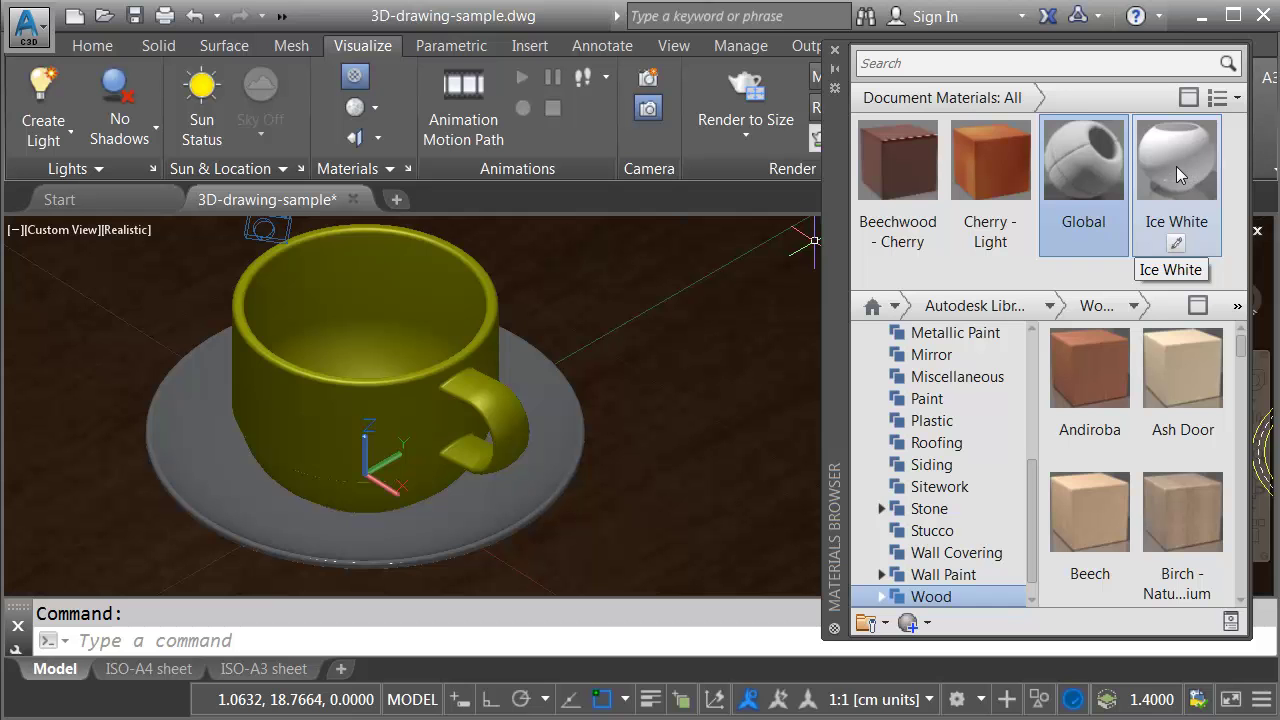
left_click_drag(1177, 175, 446, 375)
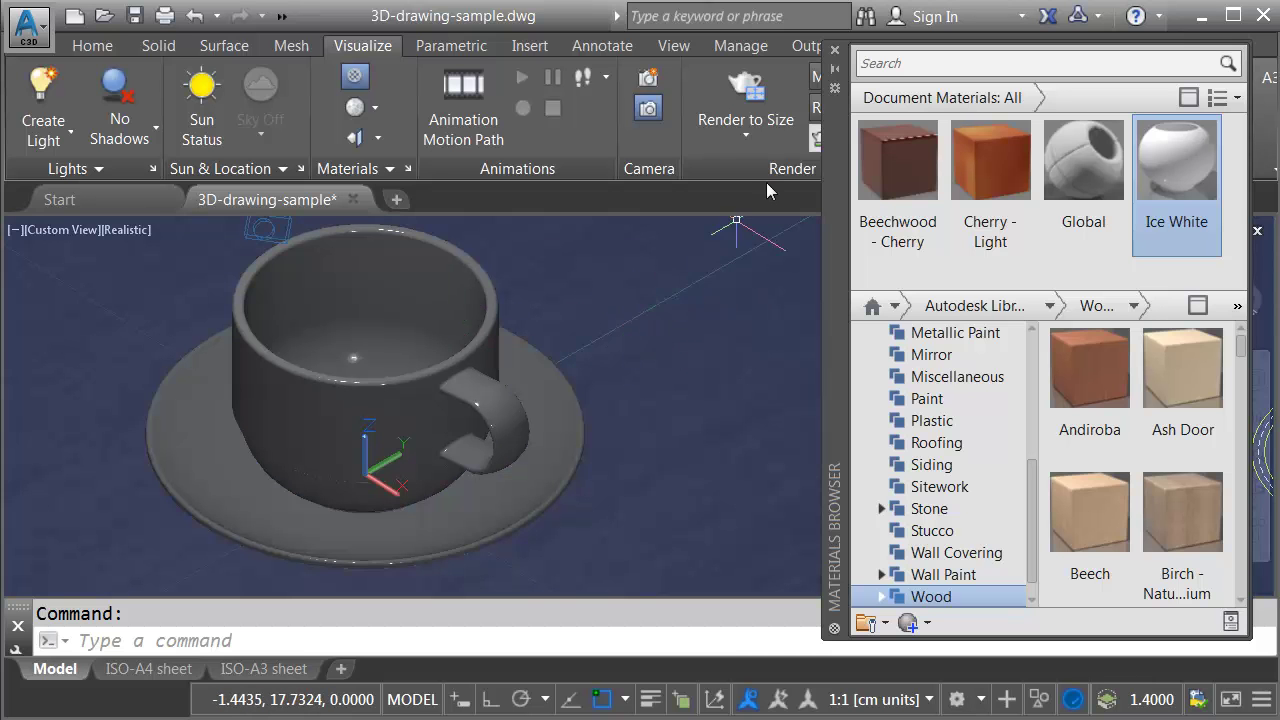
left_click(834, 49)
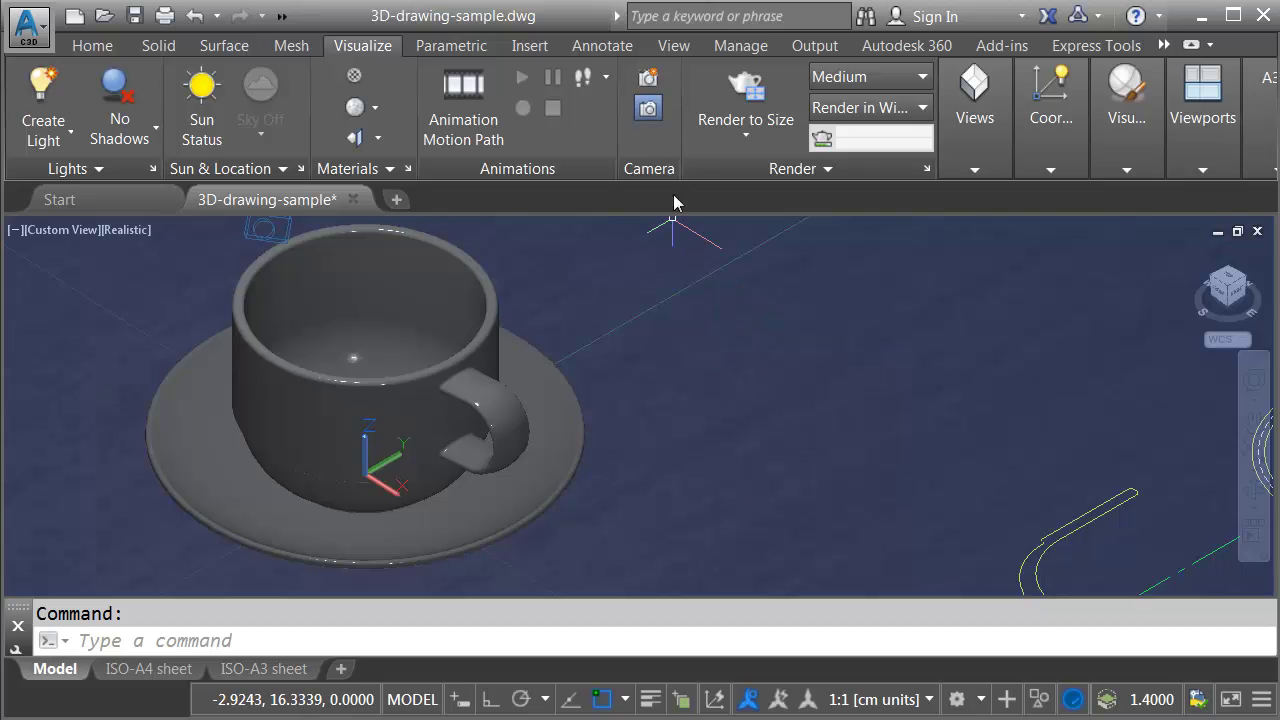
Step: Restore the saved 'render-view' camera for a close-up of the mug on the table
left_click(674, 46)
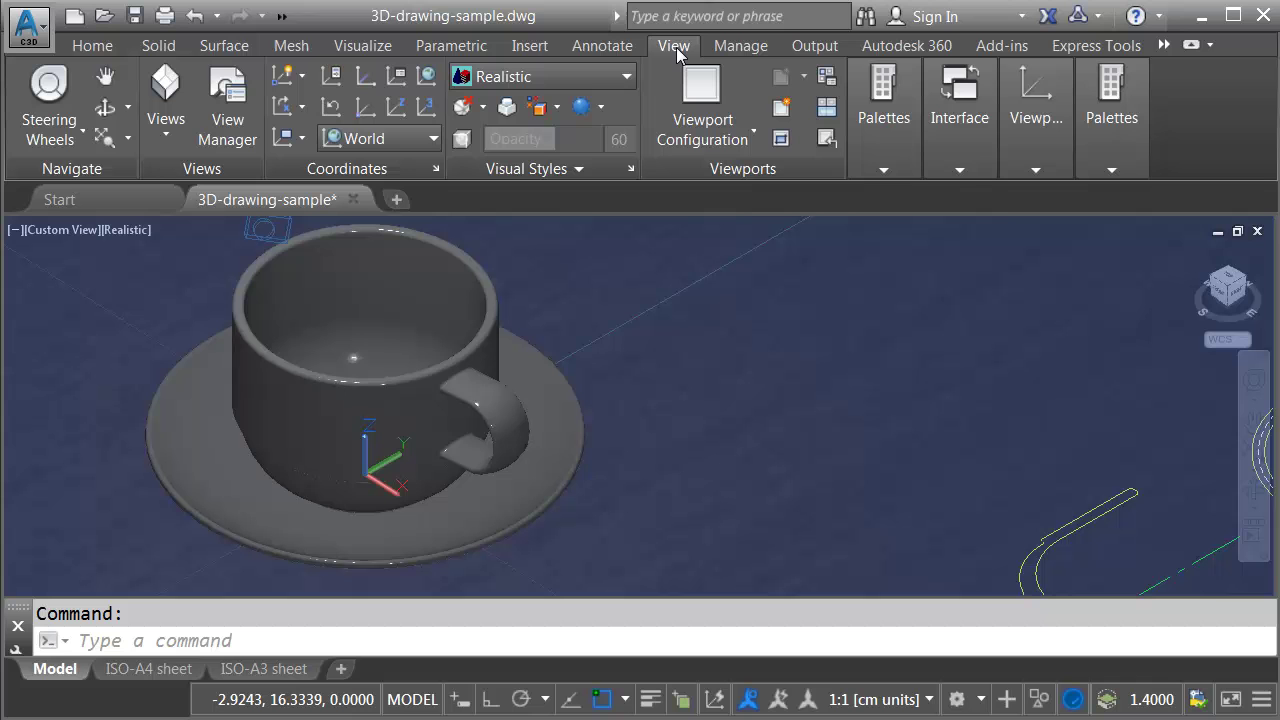
left_click(166, 140)
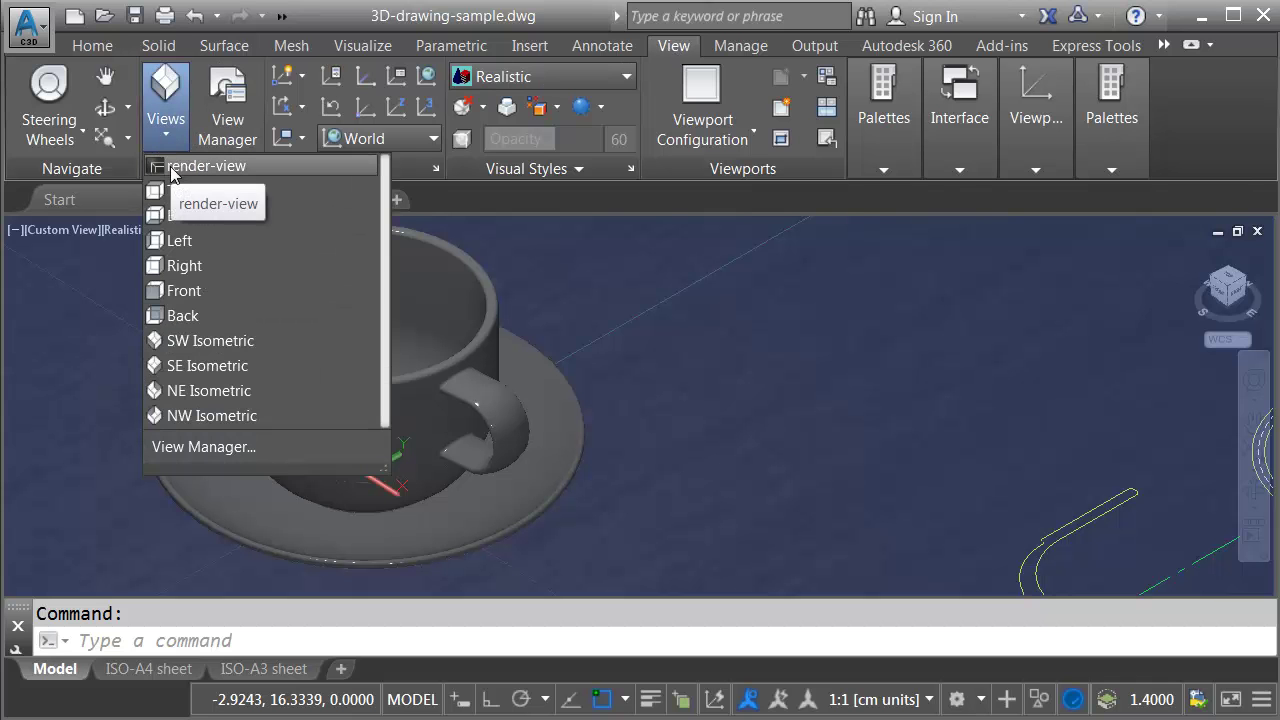
left_click(178, 166)
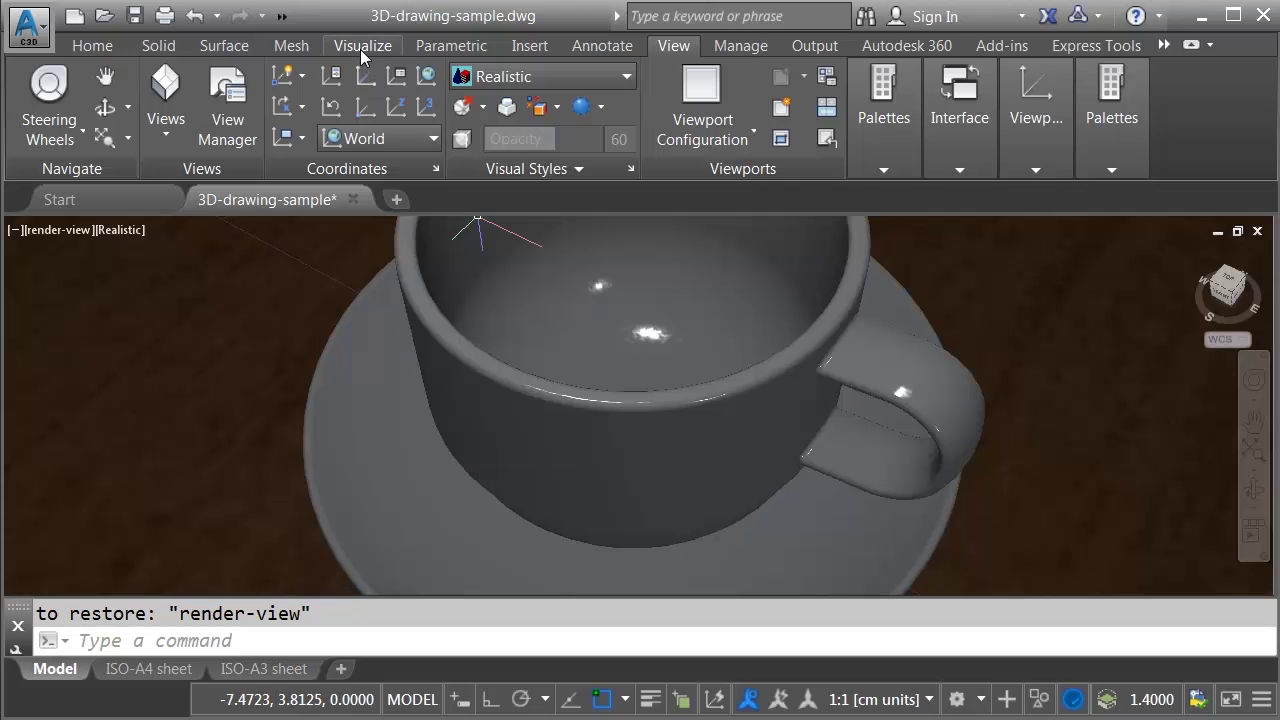
left_click(361, 47)
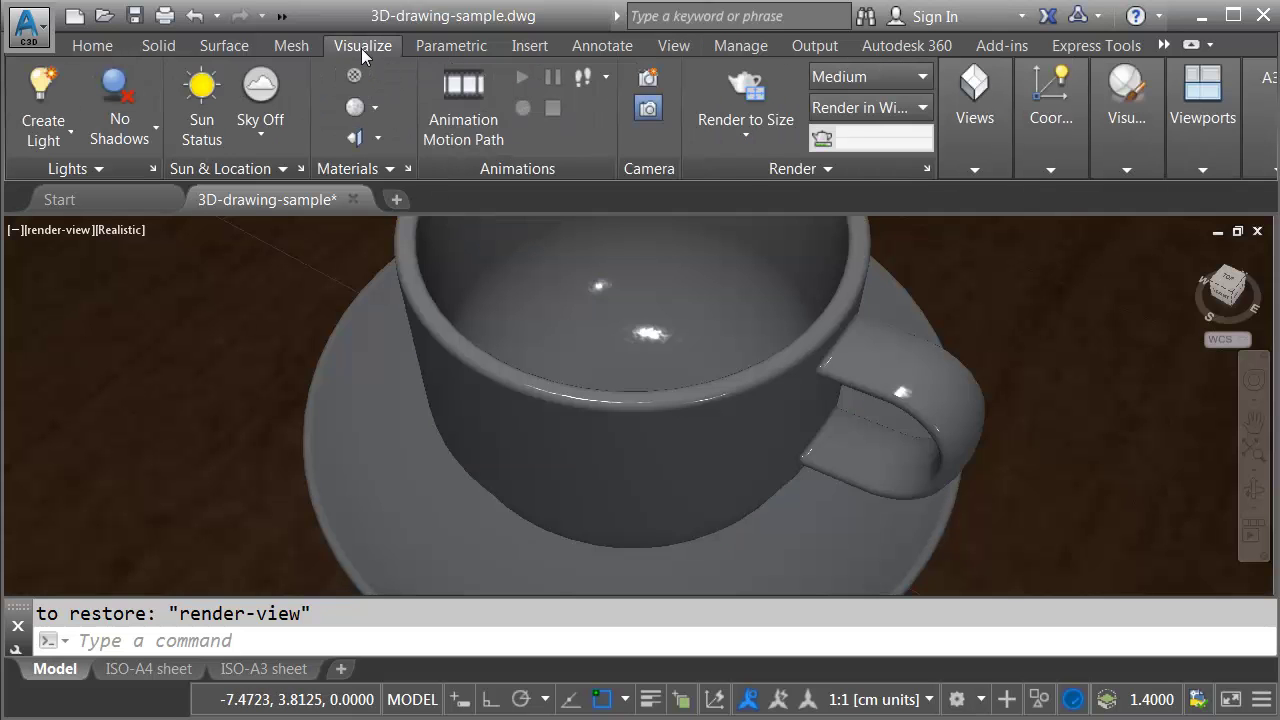
Step: Render the scene to size as a realistic image of the mug and saucer
left_click(740, 81)
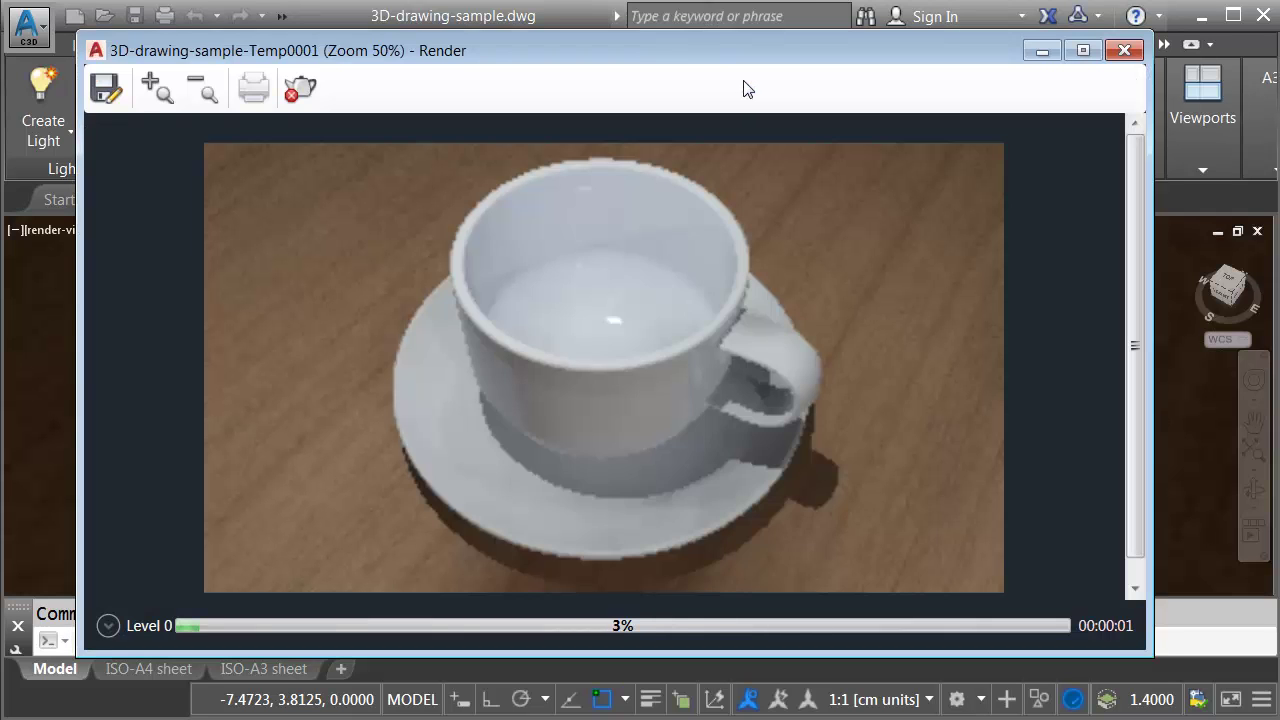